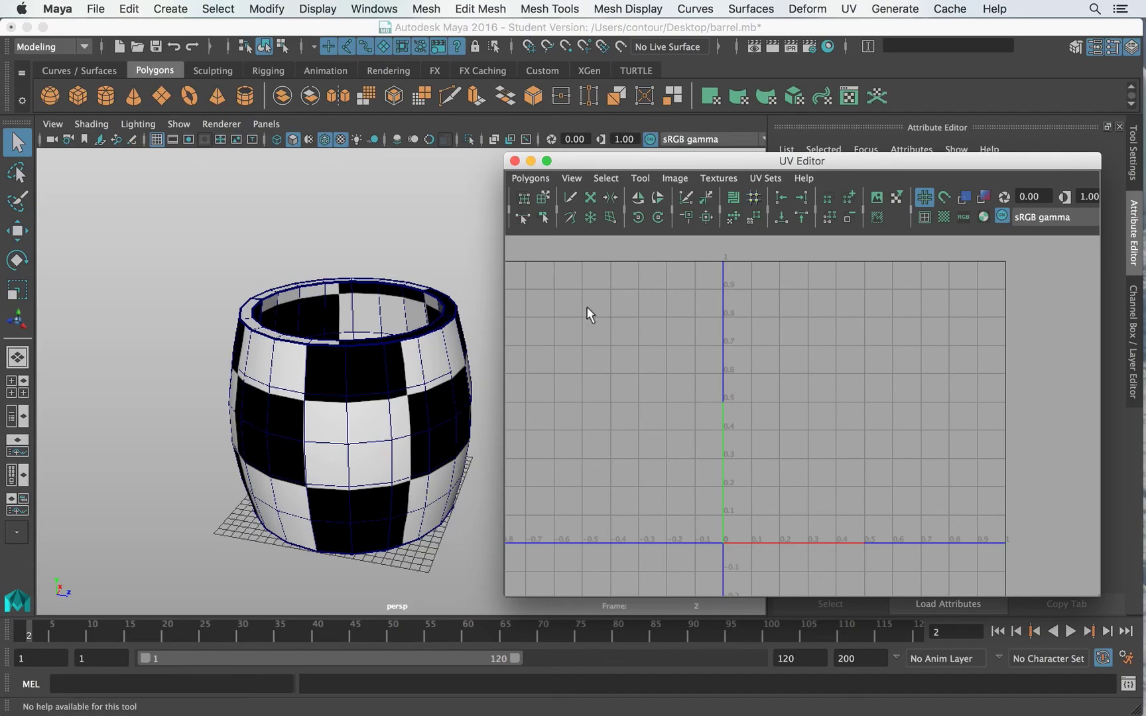
Step: Select the barrel mesh and open the UV Snapshot options for its UV layout
{"action": "left_click", "coordinate": [390, 394]}
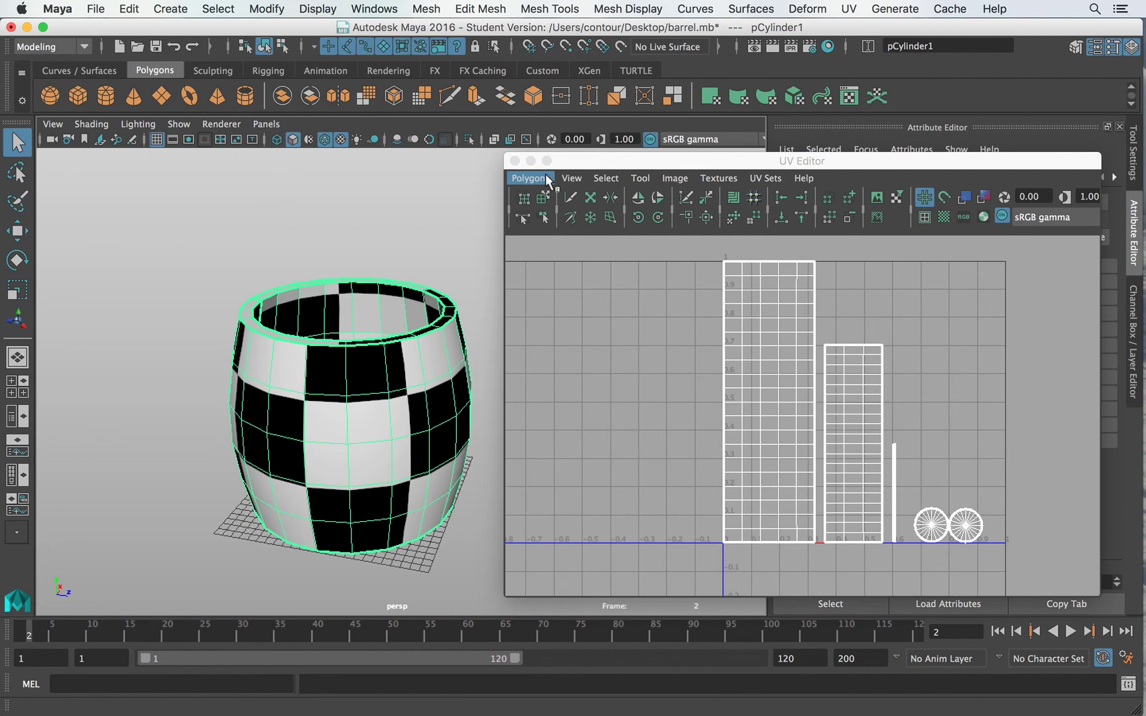
{"action": "left_click", "coordinate": [527, 178]}
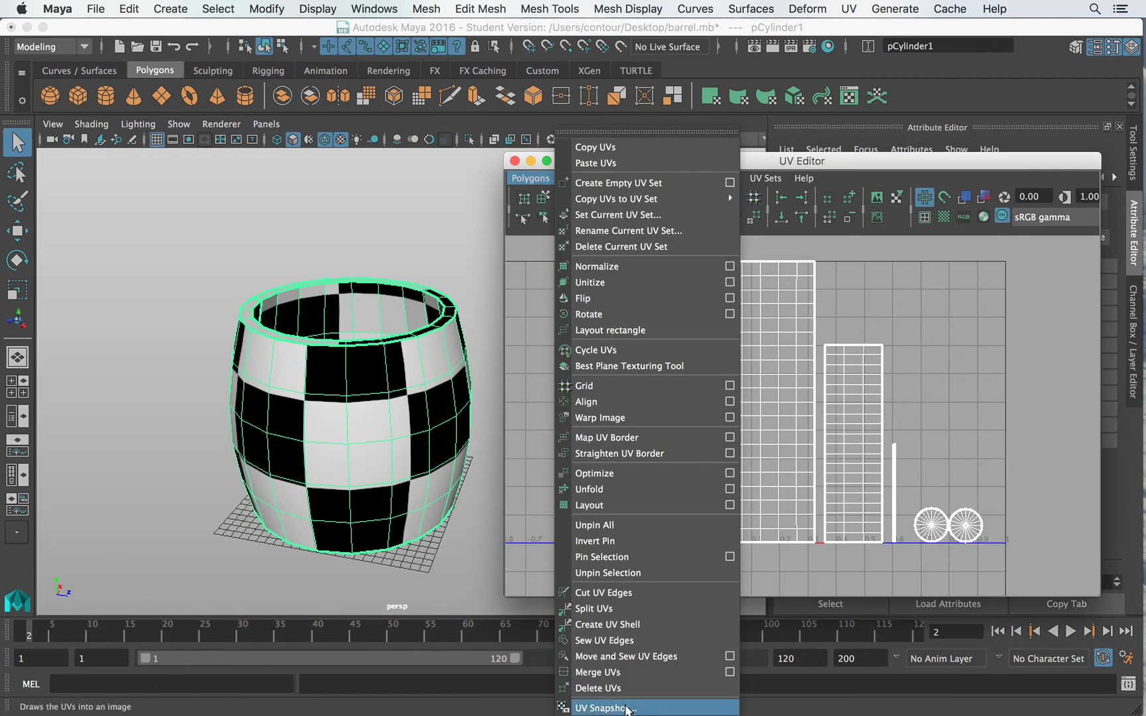
{"action": "left_click", "coordinate": [627, 707]}
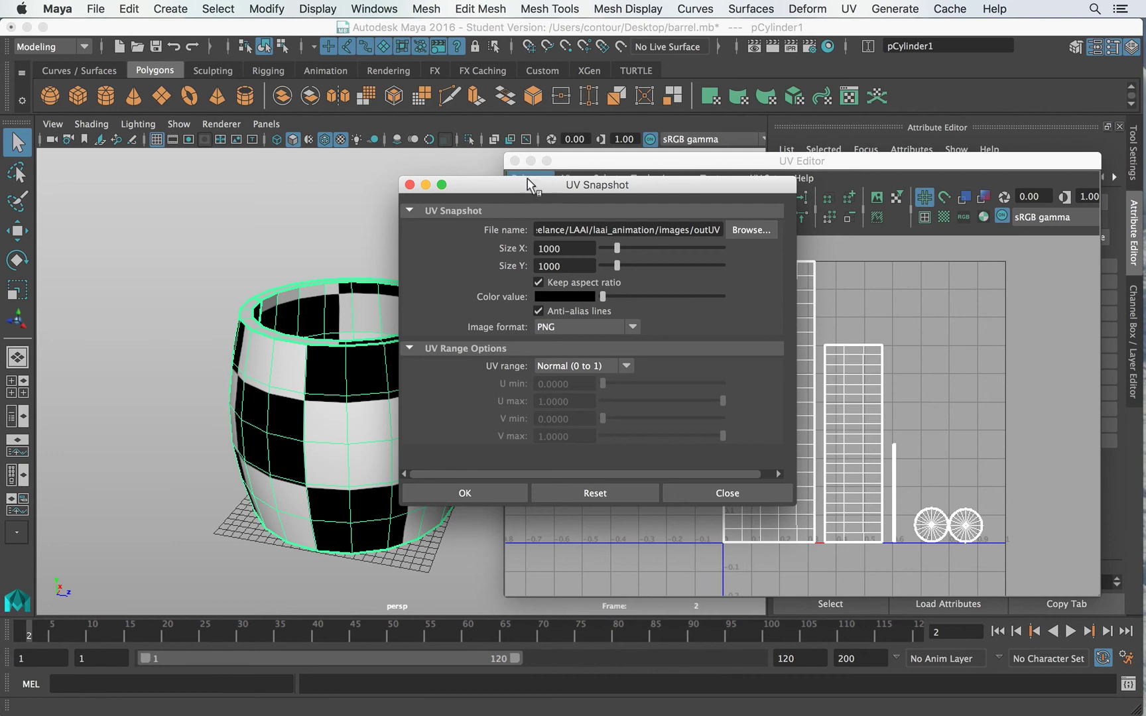
{"action": "left_click_drag", "start_coordinate": [529, 178], "coordinate": [481, 126]}
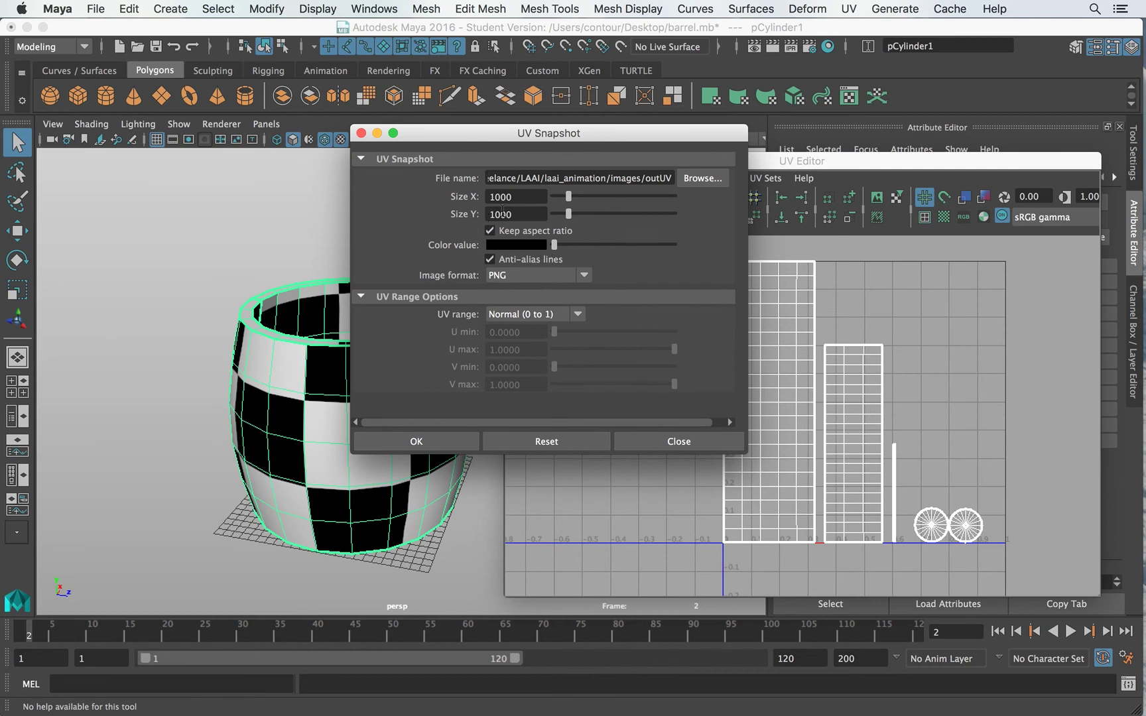
{"action": "left_click", "coordinate": [521, 197]}
{"action": "key", "text": "Tab"}
{"action": "left_click_drag", "start_coordinate": [487, 197], "coordinate": [656, 197]}
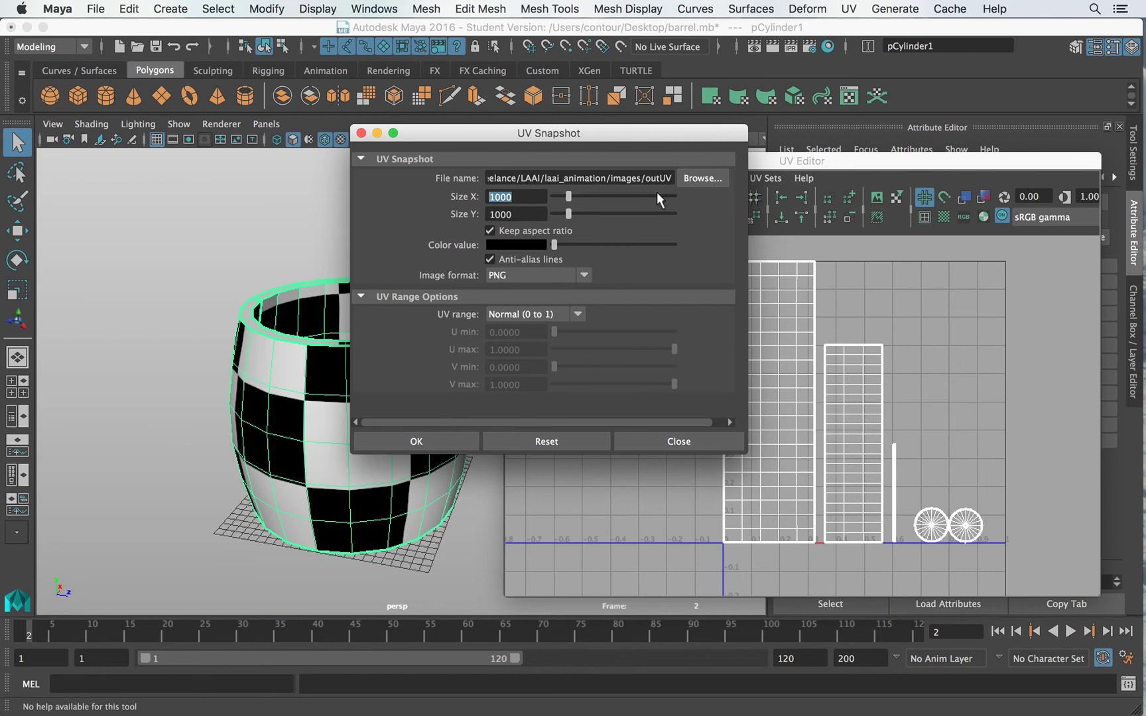
Step: Export the UV snapshot to the Desktop as barrel_uv in PNG format, overwriting the existing file
{"action": "left_click", "coordinate": [701, 179]}
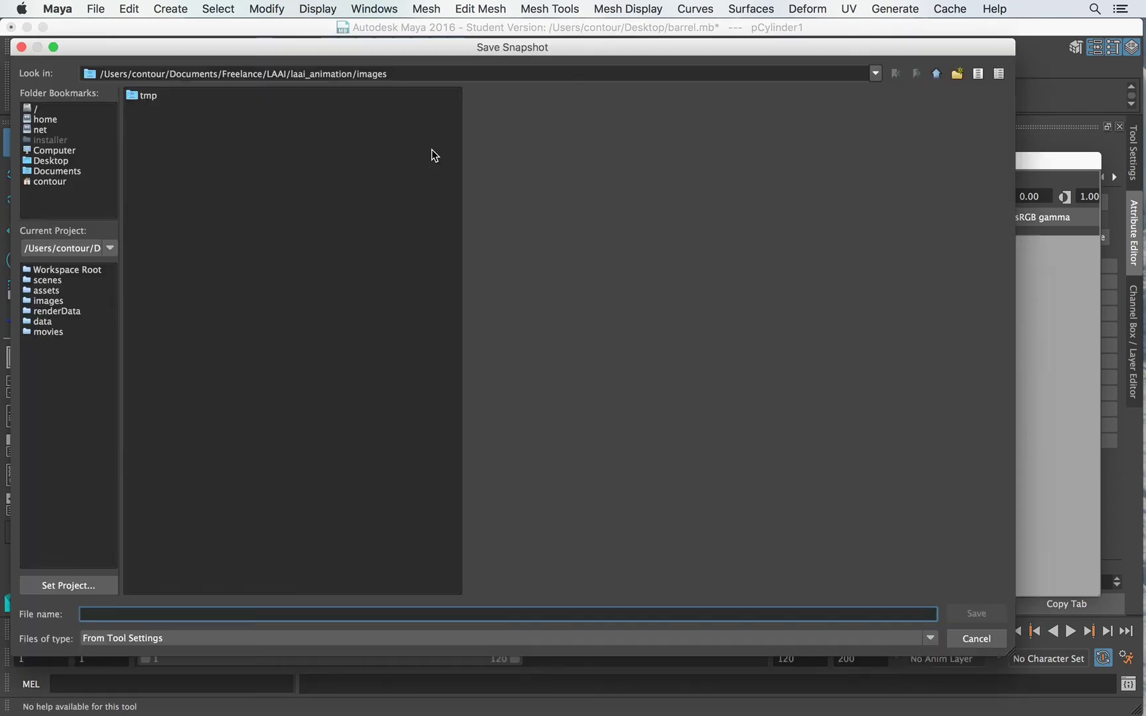
{"action": "left_click", "coordinate": [56, 161]}
{"action": "left_click", "coordinate": [136, 614]}
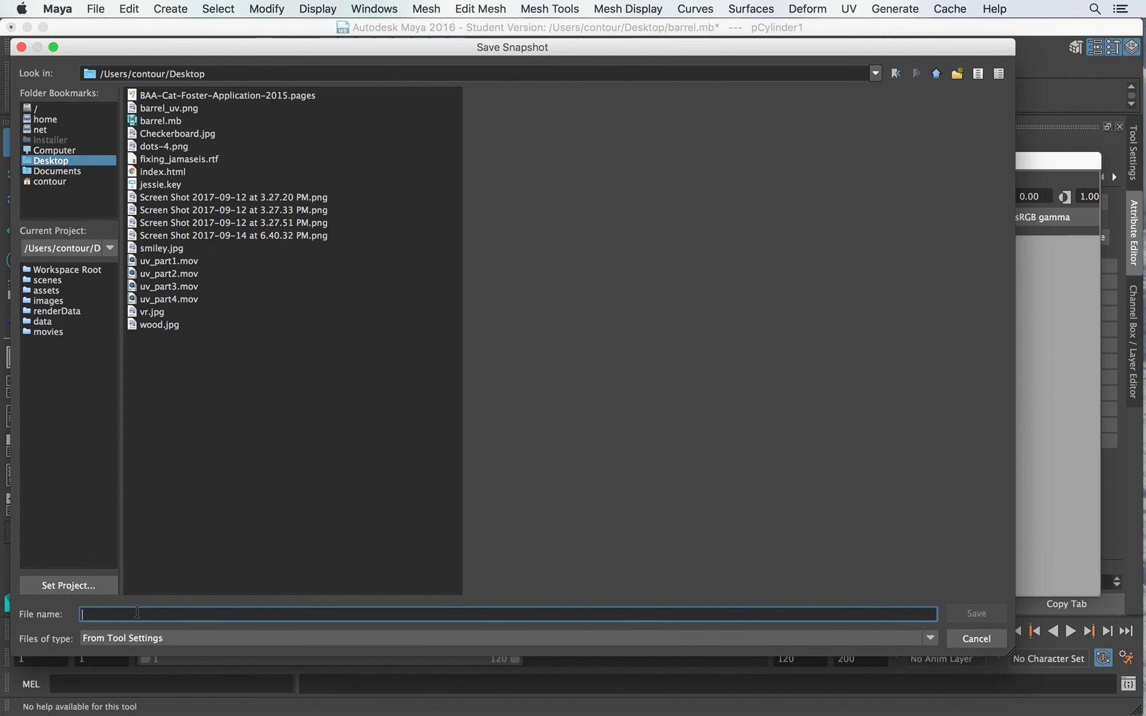
{"action": "type", "text": "ba"}
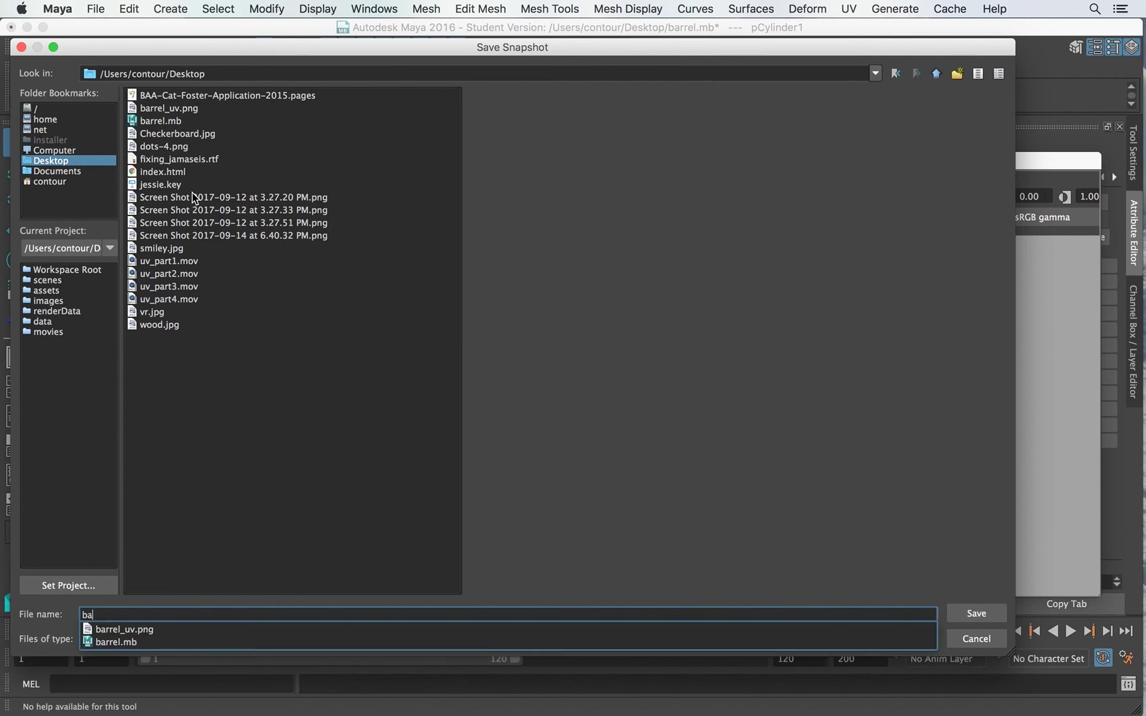
{"action": "type", "text": "rrel_uv"}
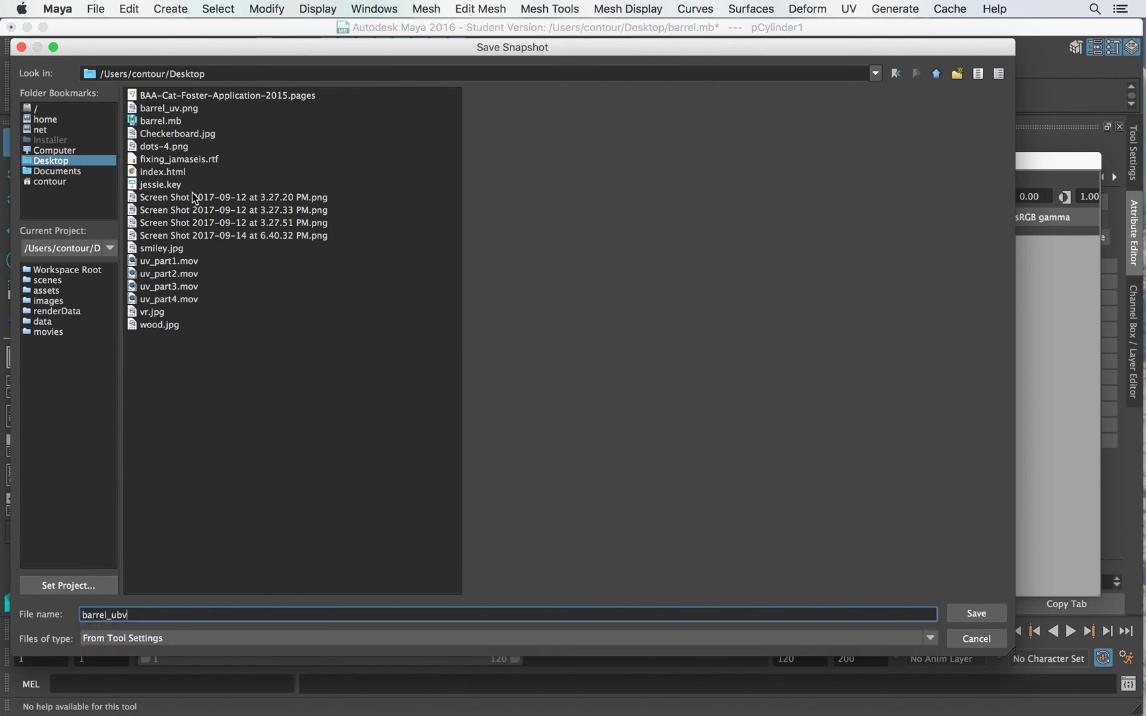
{"action": "key", "text": "BackSpace"}
{"action": "key", "text": "BackSpace"}
{"action": "type", "text": "v"}
{"action": "key", "text": "BackSpace"}
{"action": "type", "text": "uv"}
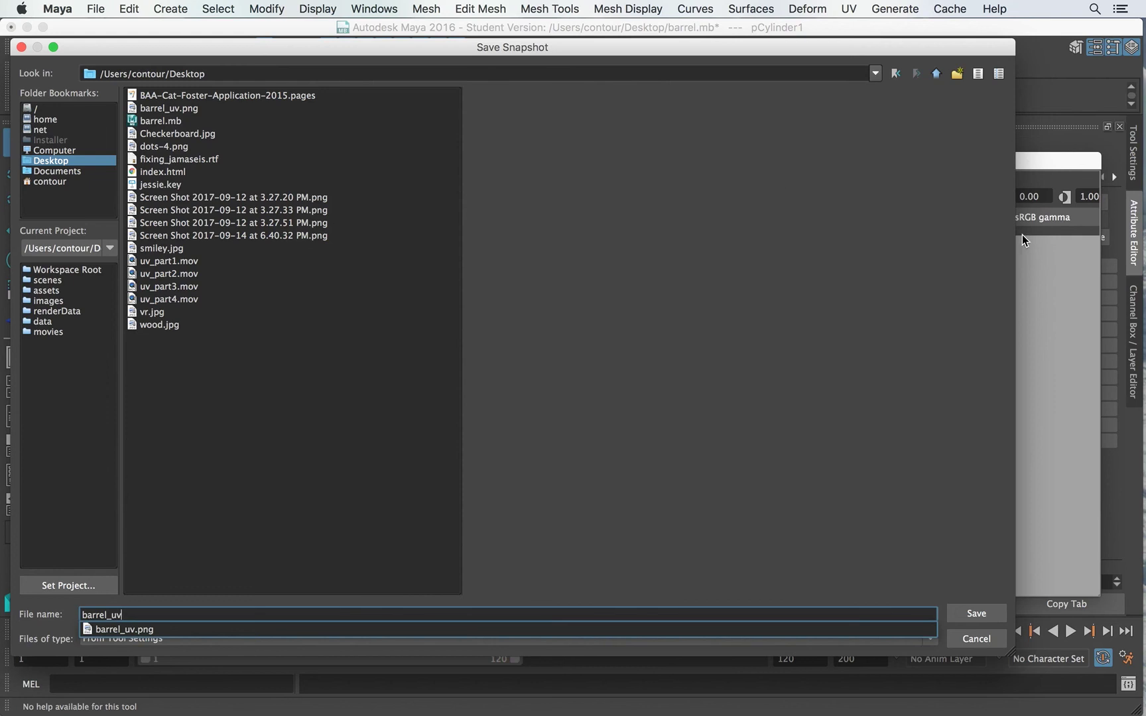
{"action": "left_click", "coordinate": [981, 612]}
{"action": "left_click", "coordinate": [979, 612]}
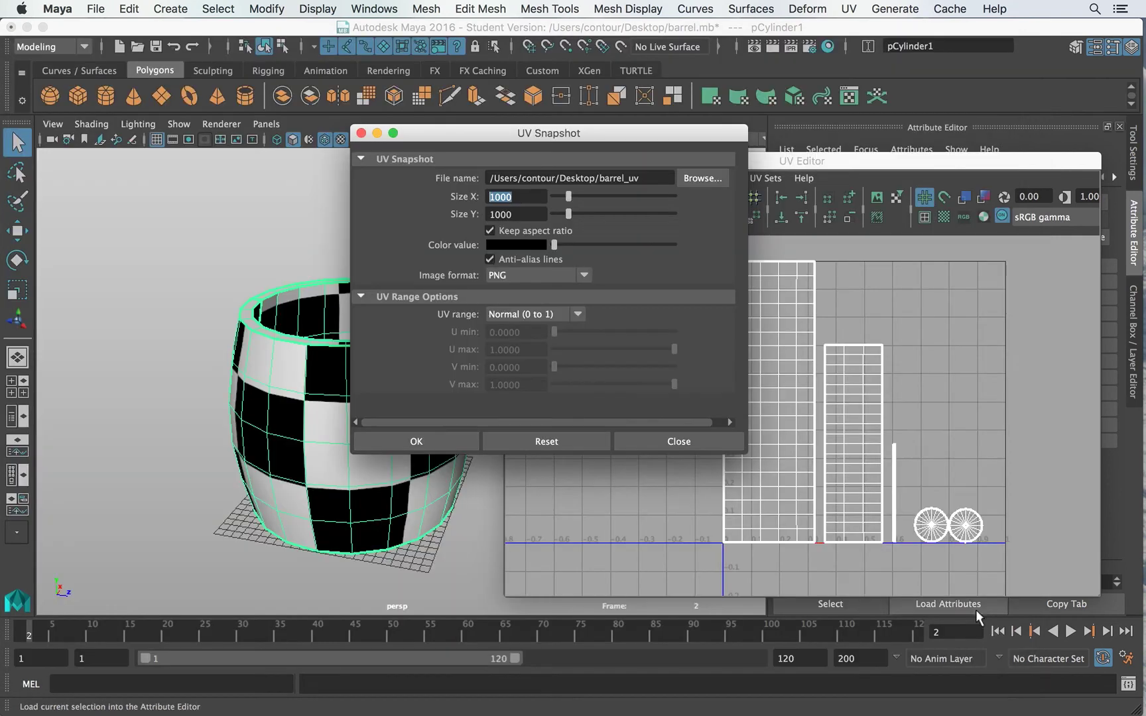
{"action": "left_click", "coordinate": [431, 435]}
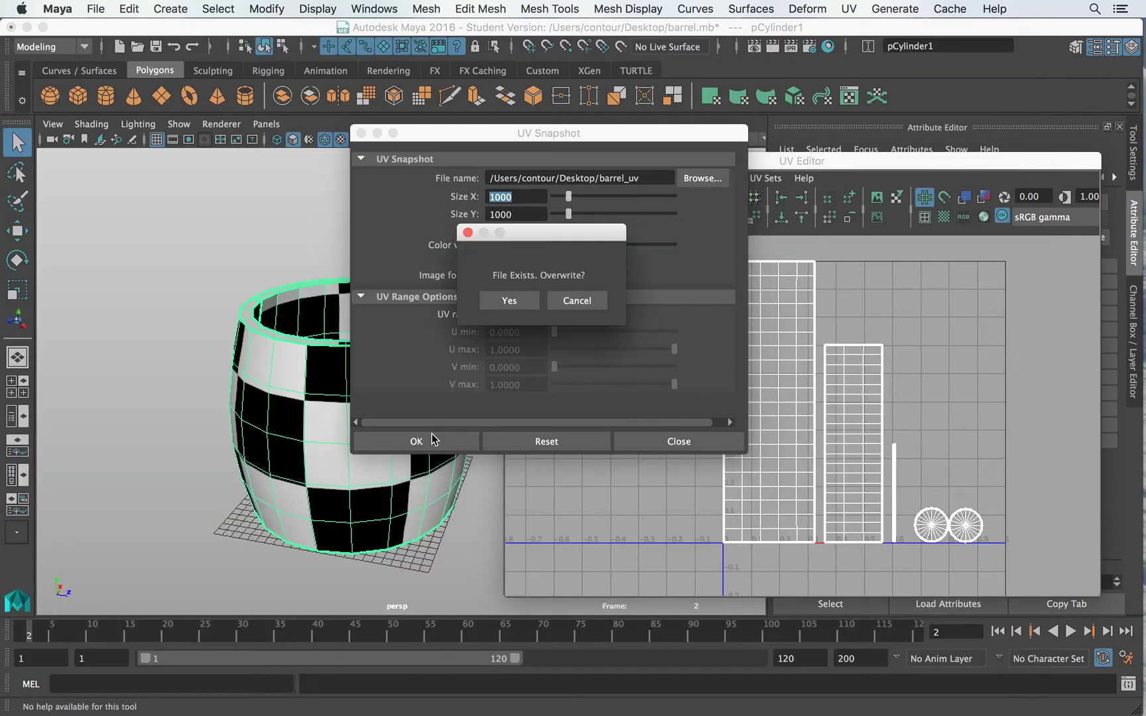
{"action": "left_click", "coordinate": [508, 300]}
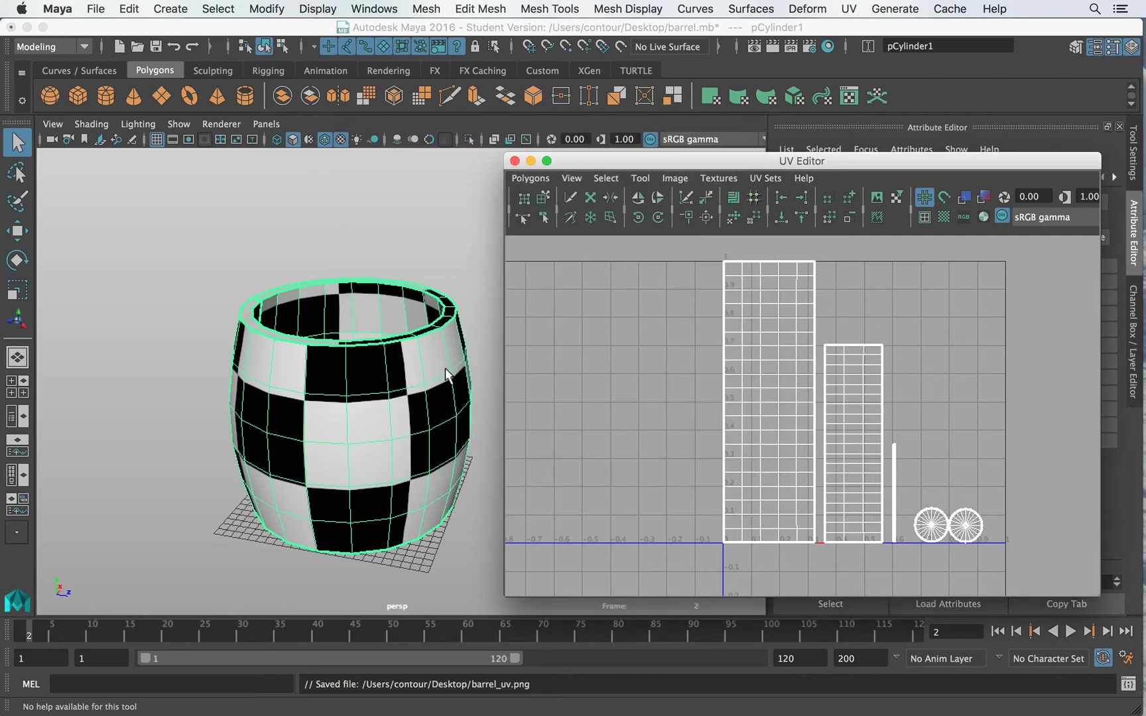
Step: Switch to Photoshop, open barrel_uv.png from the Desktop, and fit the application window to the screen
{"action": "key", "text": "super+Tab"}
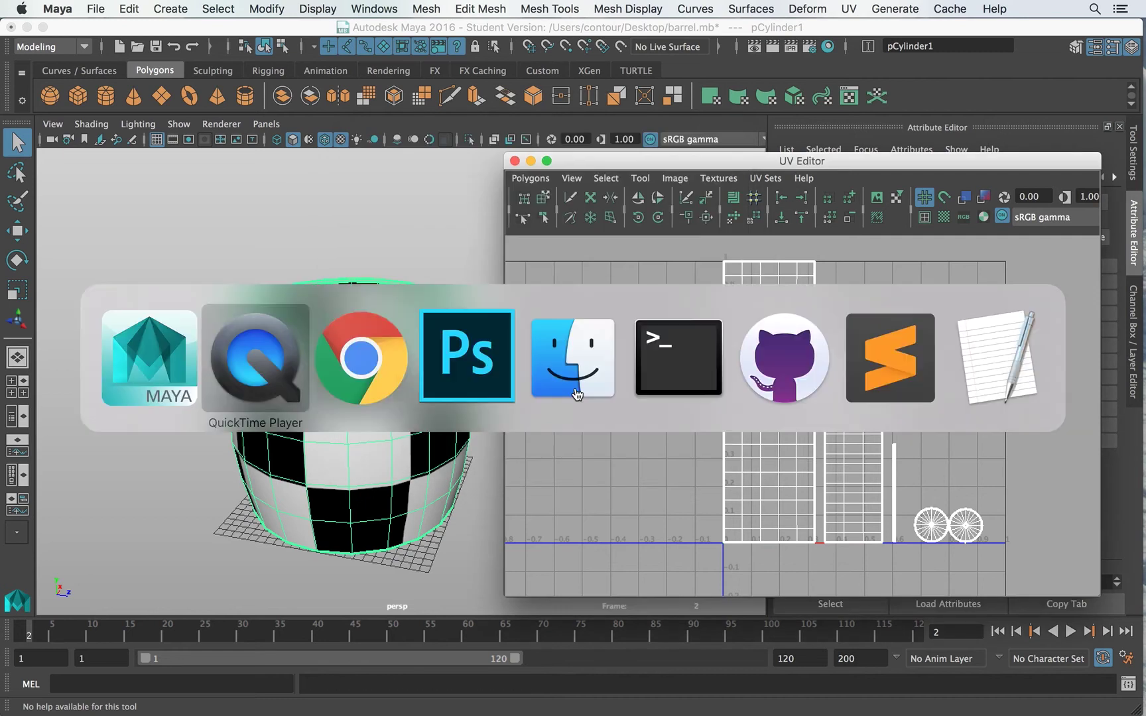
{"action": "key", "text": "super+Tab"}
{"action": "key", "text": "super+Tab"}
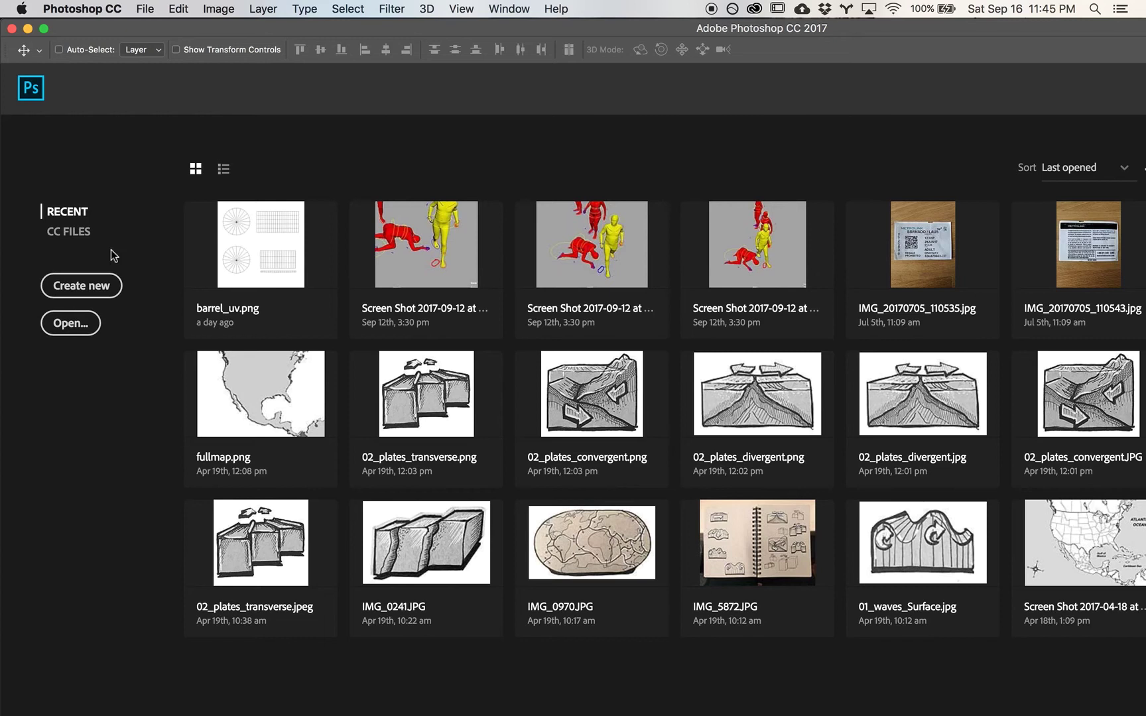
{"action": "left_click", "coordinate": [72, 327]}
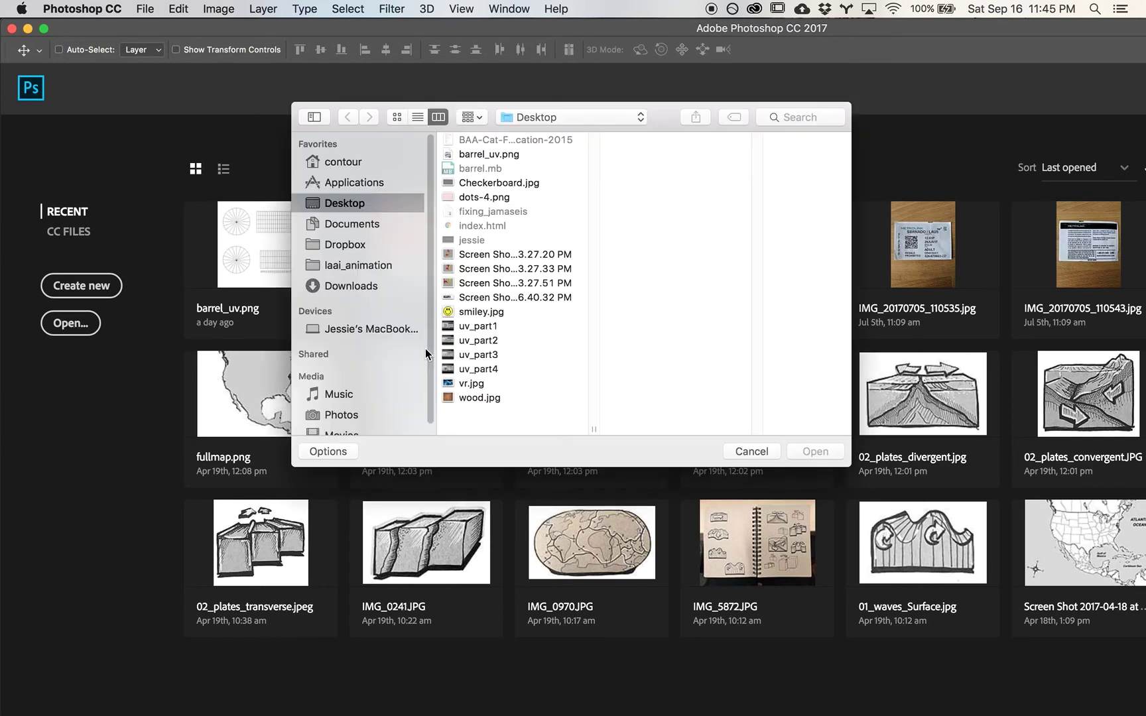
{"action": "left_click", "coordinate": [491, 156]}
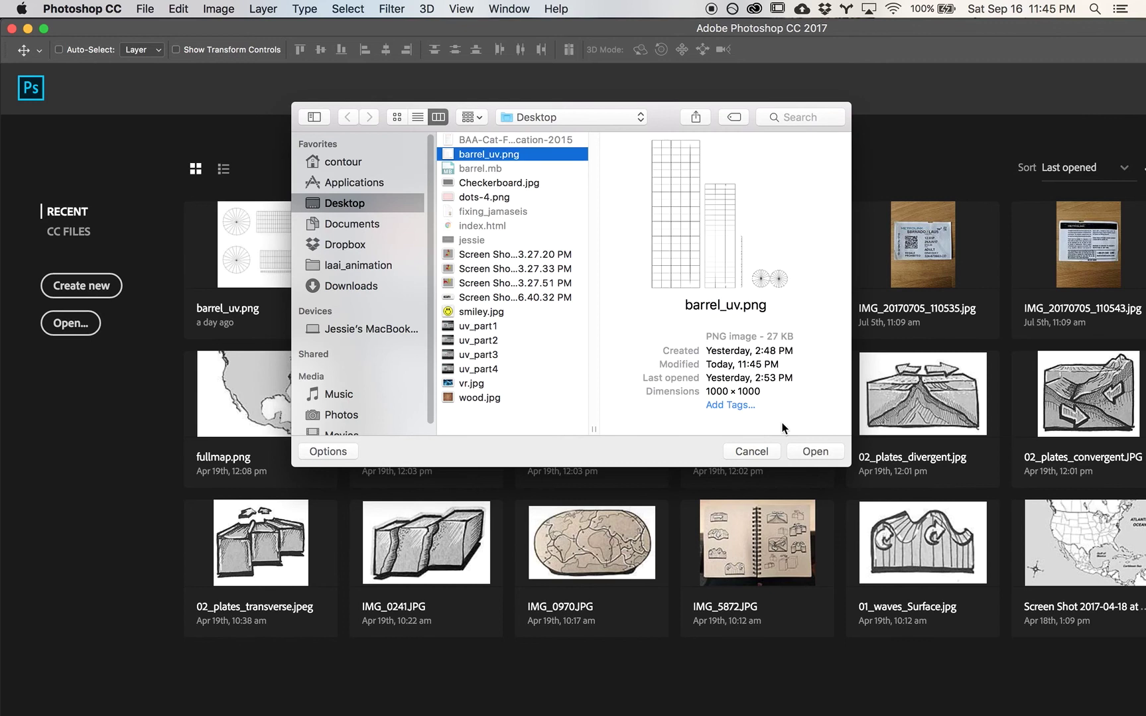
{"action": "left_click", "coordinate": [821, 453]}
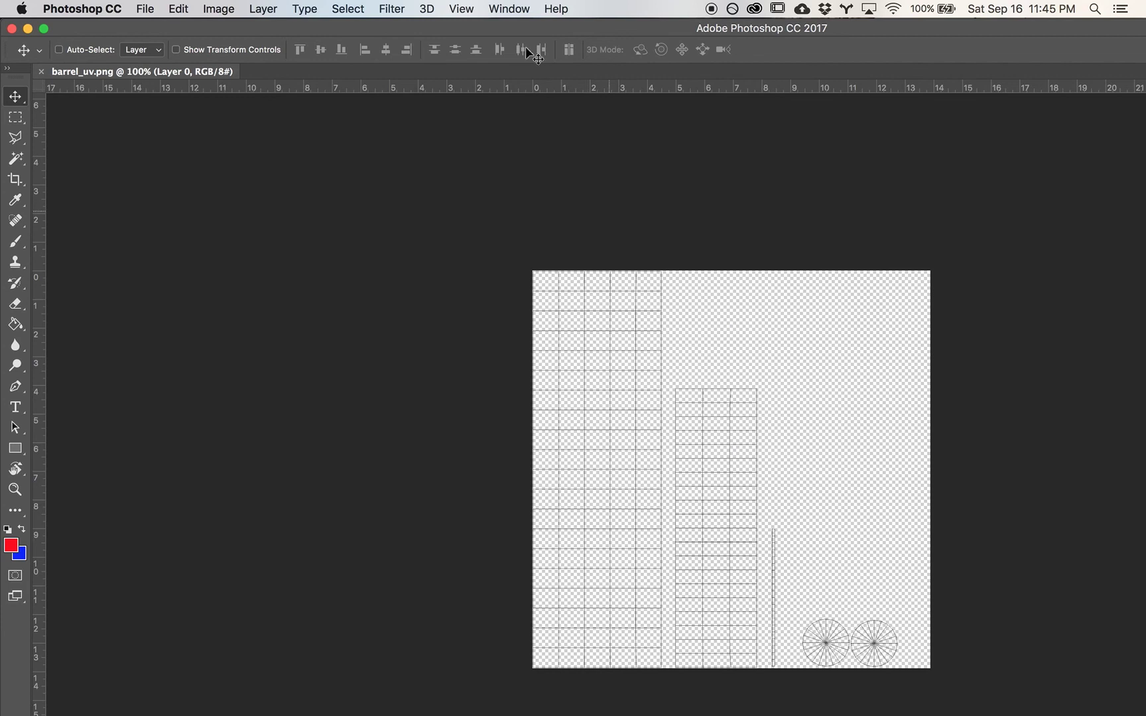
{"action": "double_click", "coordinate": [507, 29]}
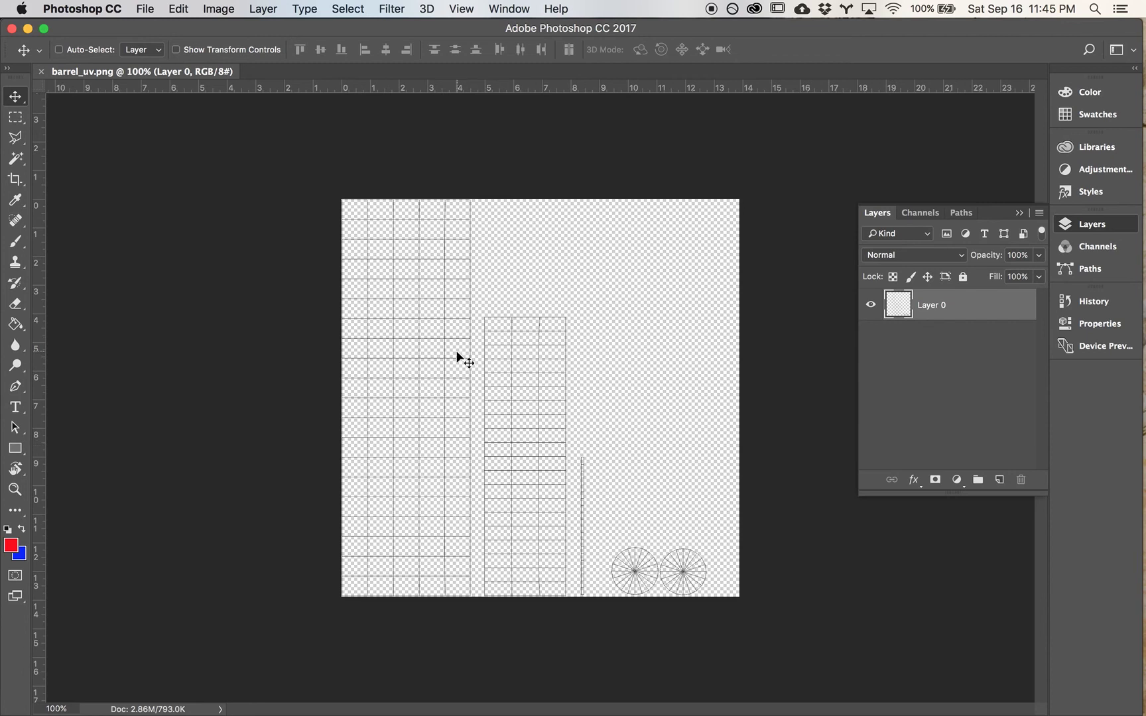
Step: Place wood.jpg from the Desktop into the UV document and stack three copies of it over the tallest UV shell
{"action": "key", "text": "super+Tab"}
{"action": "key", "text": "super+Tab"}
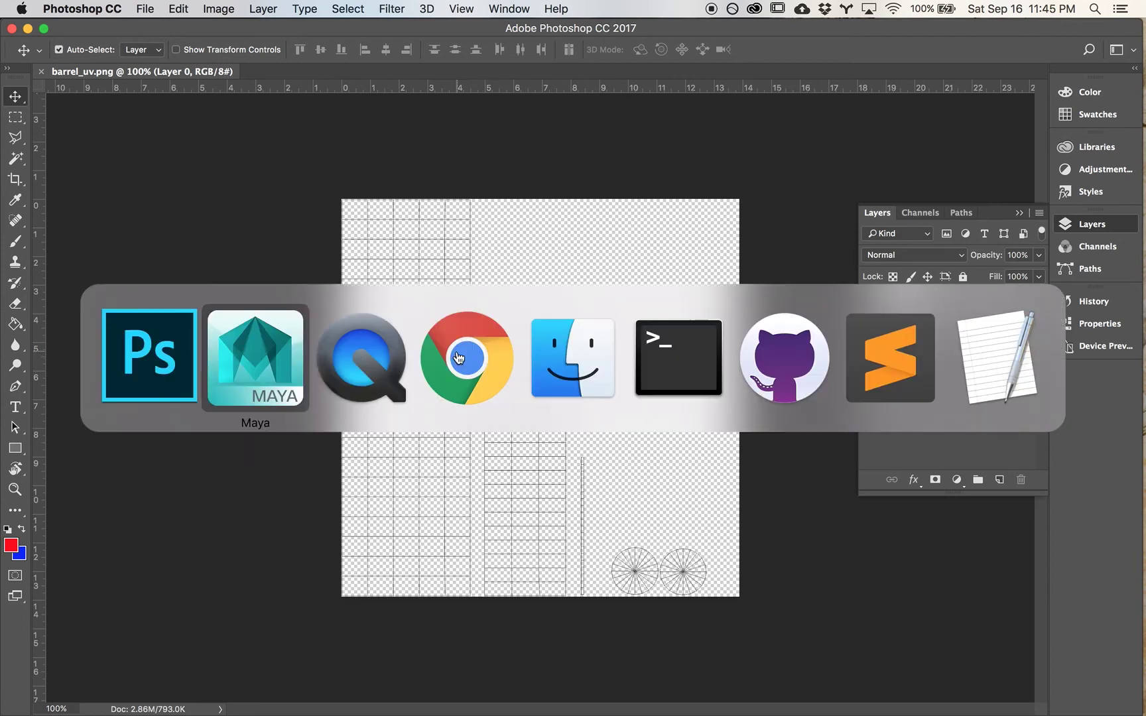
{"action": "left_click", "coordinate": [551, 363]}
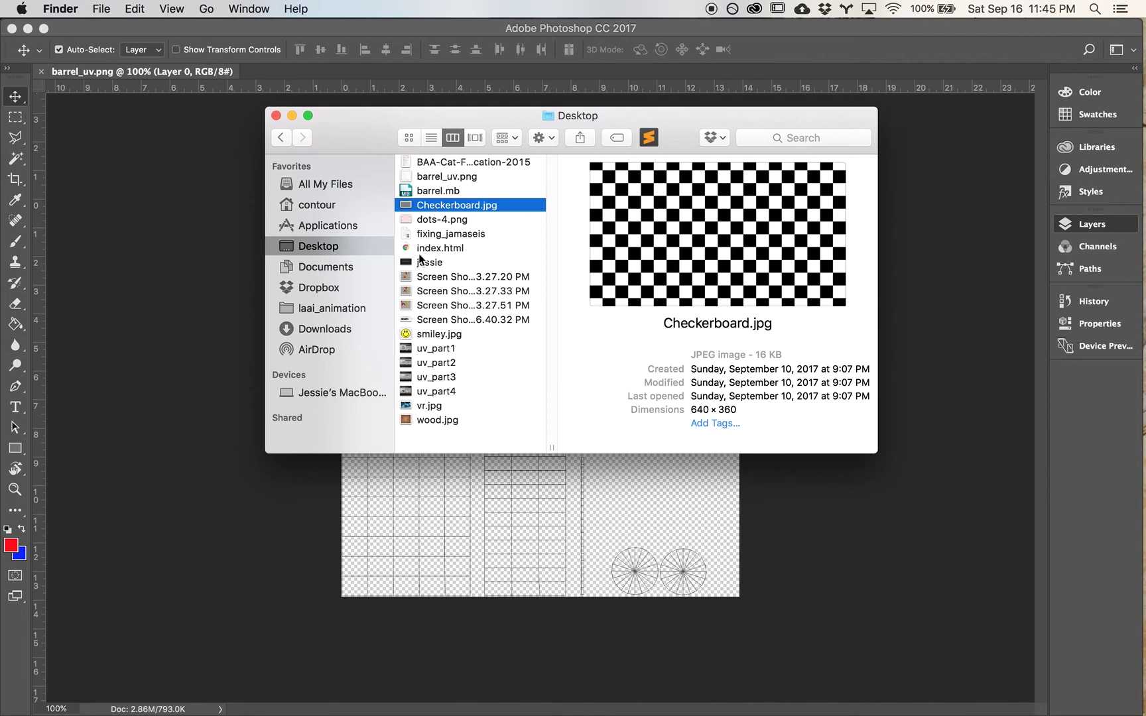
{"action": "left_click", "coordinate": [407, 422]}
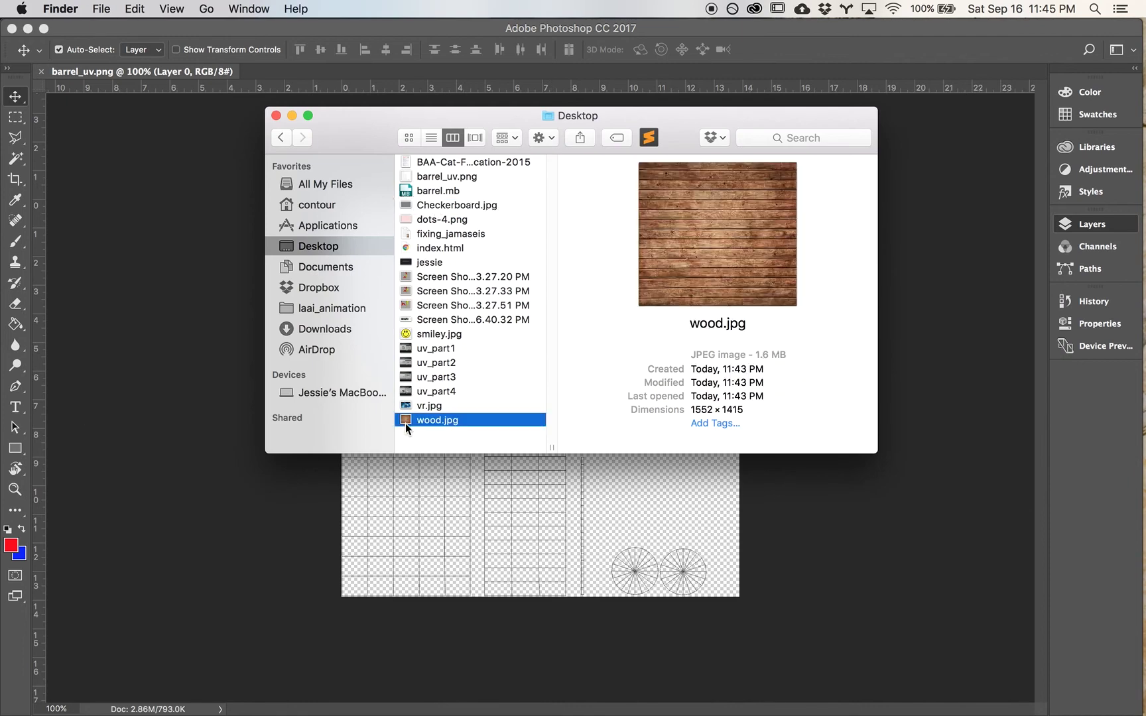
{"action": "left_click_drag", "start_coordinate": [406, 419], "coordinate": [672, 353]}
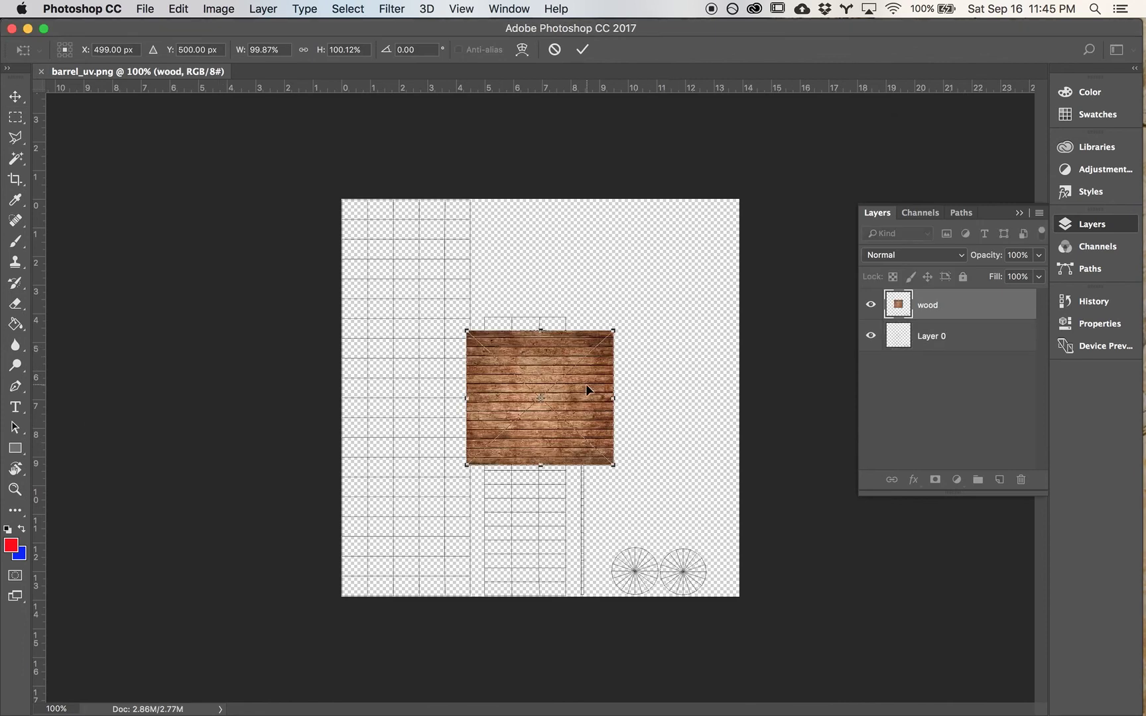
{"action": "key", "text": "Return"}
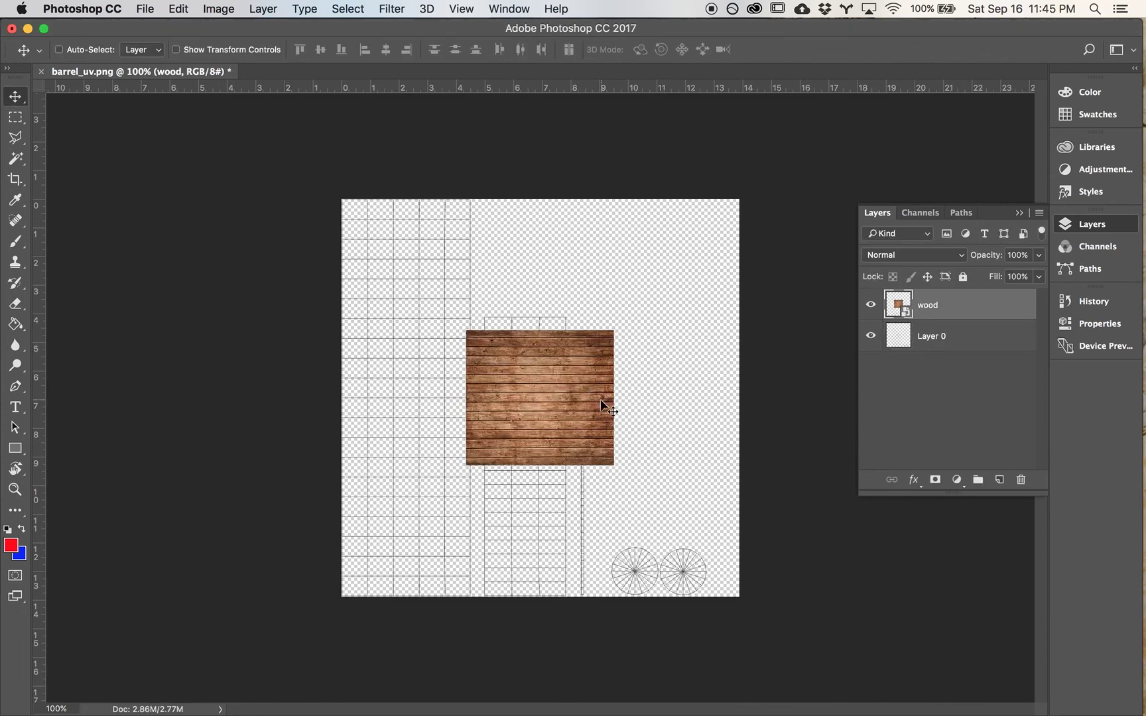
{"action": "left_click_drag", "start_coordinate": [606, 404], "coordinate": [449, 501]}
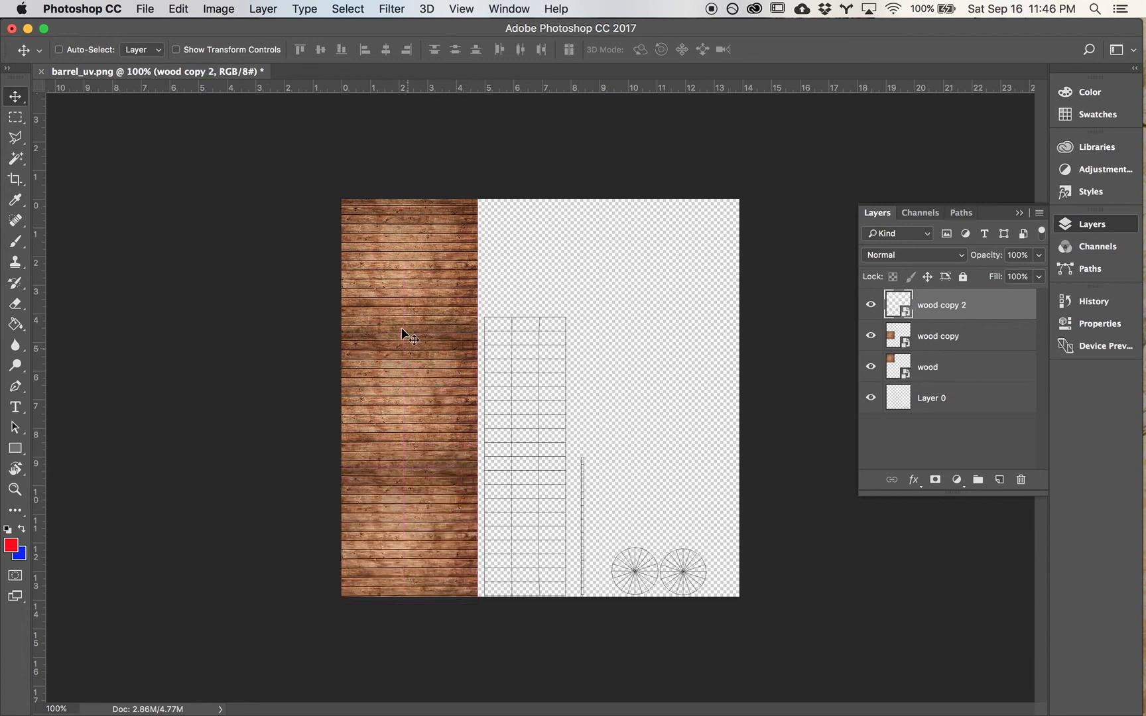
Step: Rasterize the three wood layers and merge them into a single layer
{"action": "right_click", "coordinate": [939, 298]}
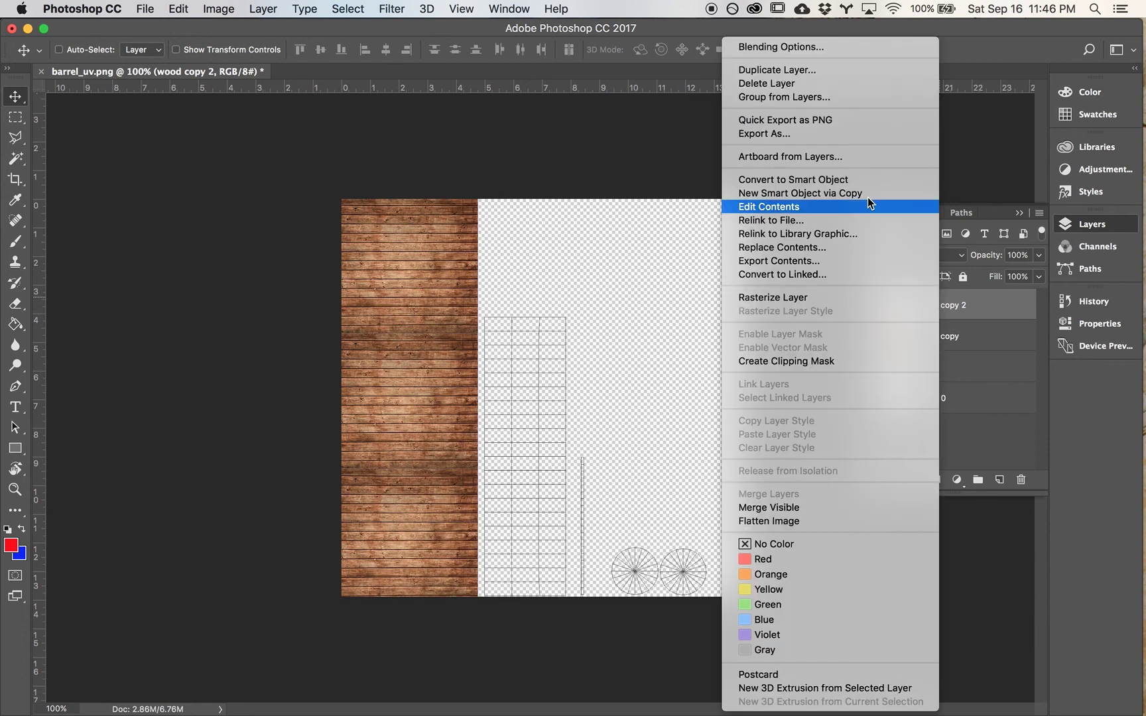
{"action": "left_click", "coordinate": [978, 352]}
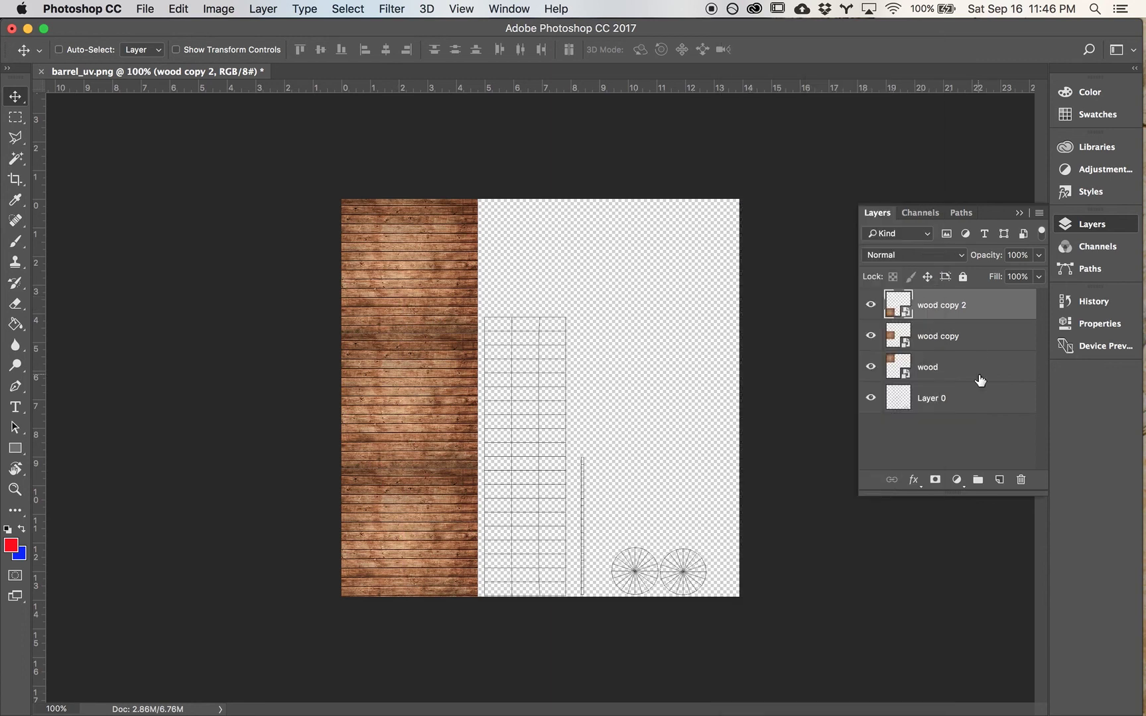
{"action": "left_click", "coordinate": [979, 372]}
{"action": "left_click", "coordinate": [955, 305], "text": "shift"}
{"action": "right_click", "coordinate": [950, 306]}
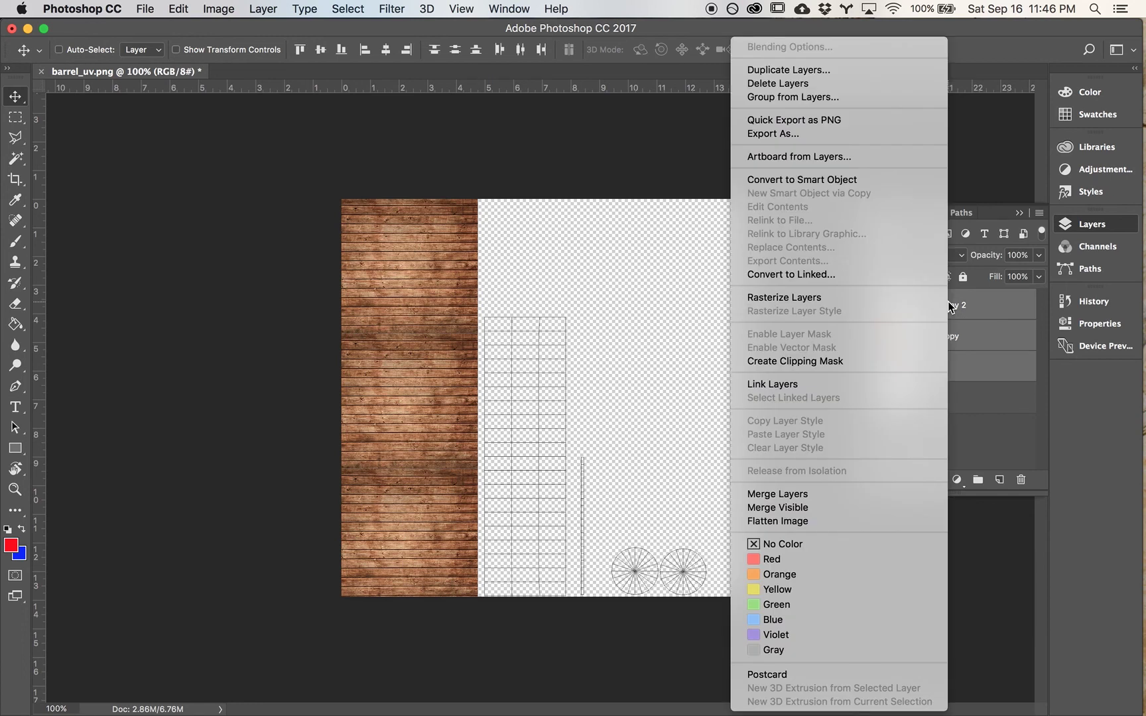
{"action": "left_click", "coordinate": [906, 299]}
{"action": "key", "text": "super+e"}
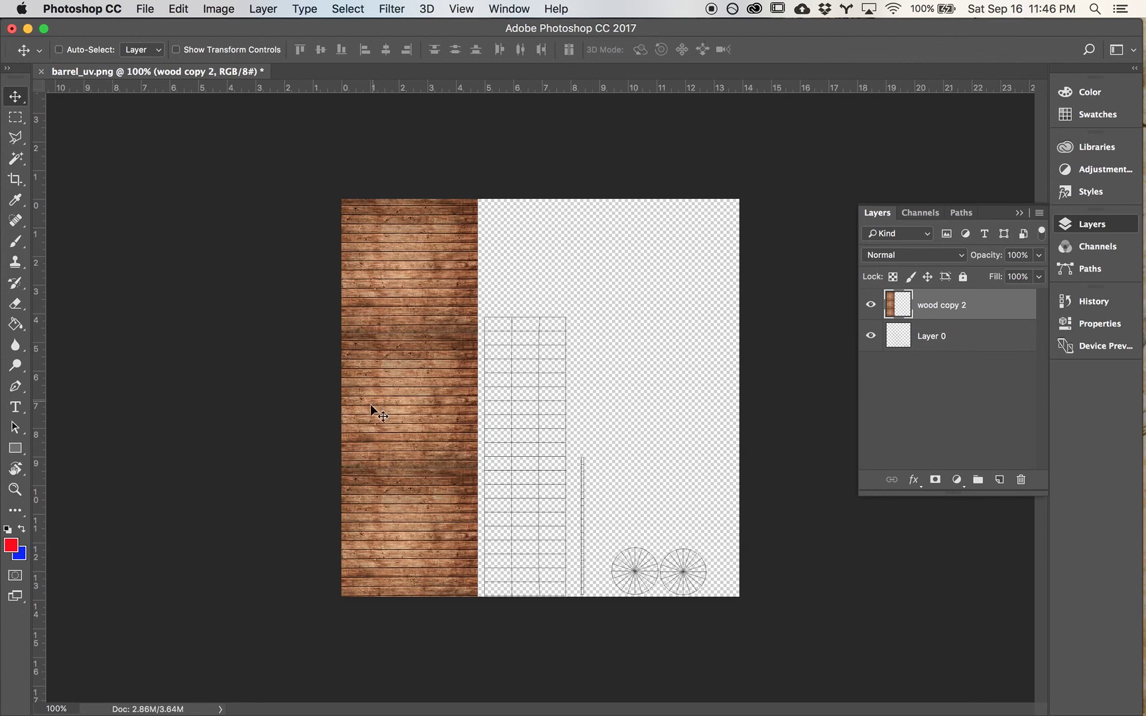
Step: Scale the merged wood layer to about 98% and pull its outer side in to the canvas edge
{"action": "key", "text": "super+t"}
{"action": "left_click_drag", "start_coordinate": [328, 604], "coordinate": [327, 598]}
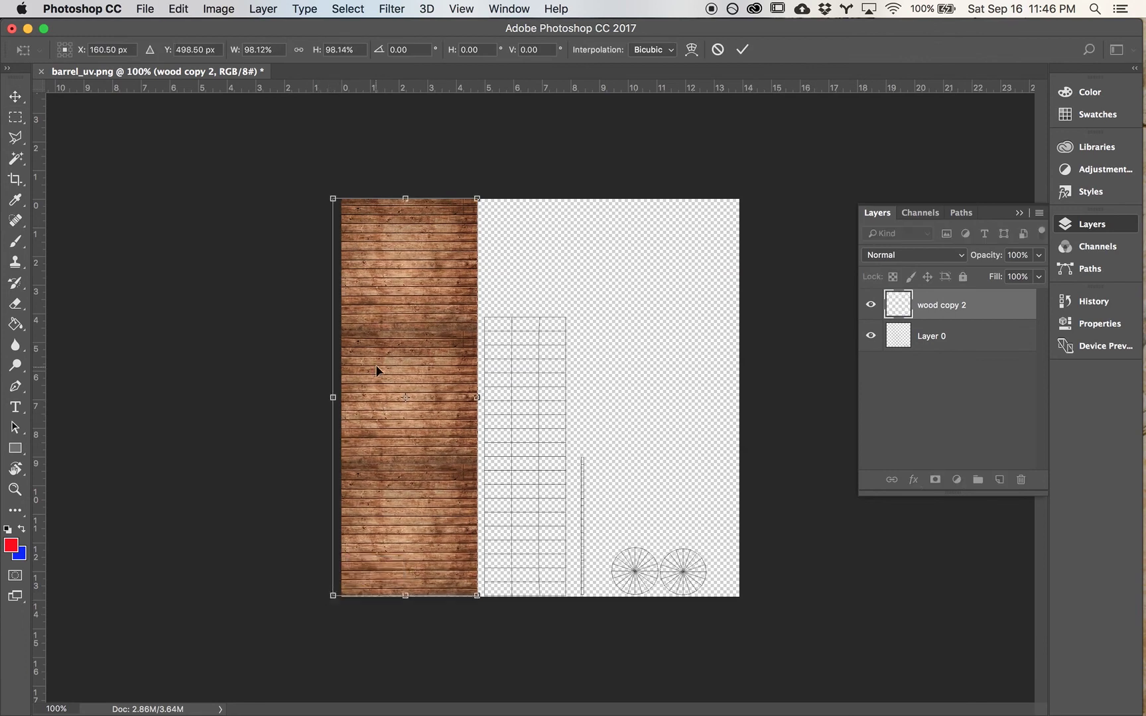
{"action": "left_click_drag", "start_coordinate": [333, 398], "coordinate": [341, 395]}
{"action": "key", "text": "Return"}
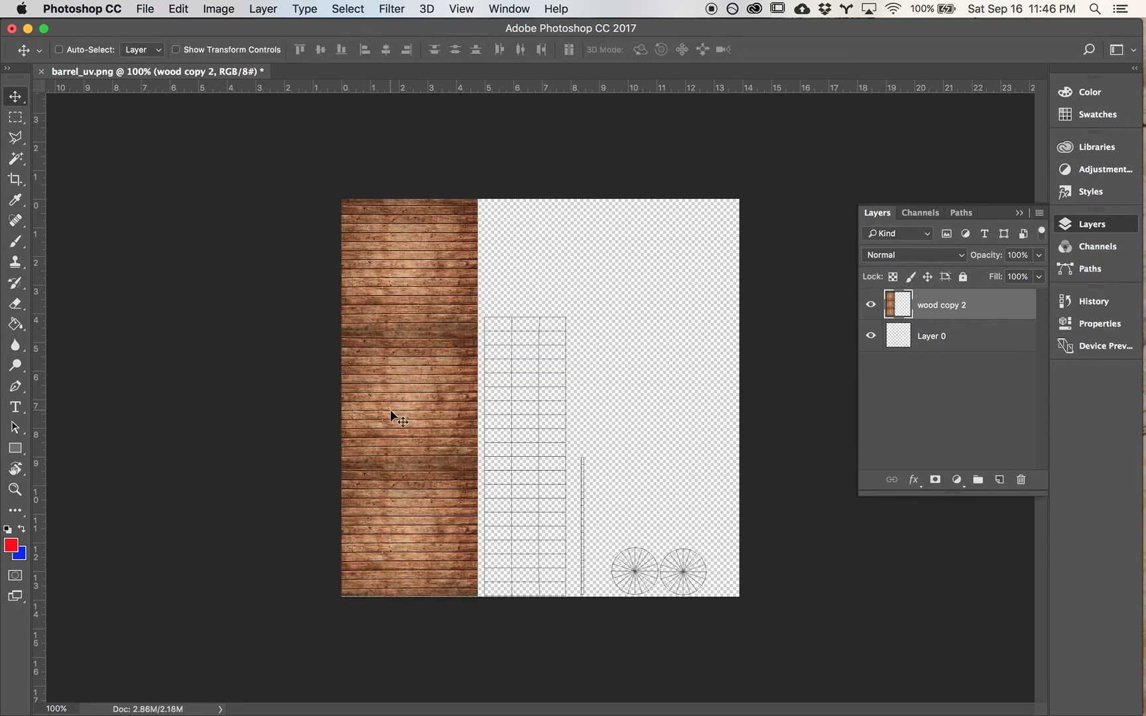
Step: Duplicate the merged wood layer beside the original and scale the copy down to cover the second, shorter UV shell
{"action": "left_click_drag", "start_coordinate": [398, 403], "coordinate": [535, 385], "text": "alt"}
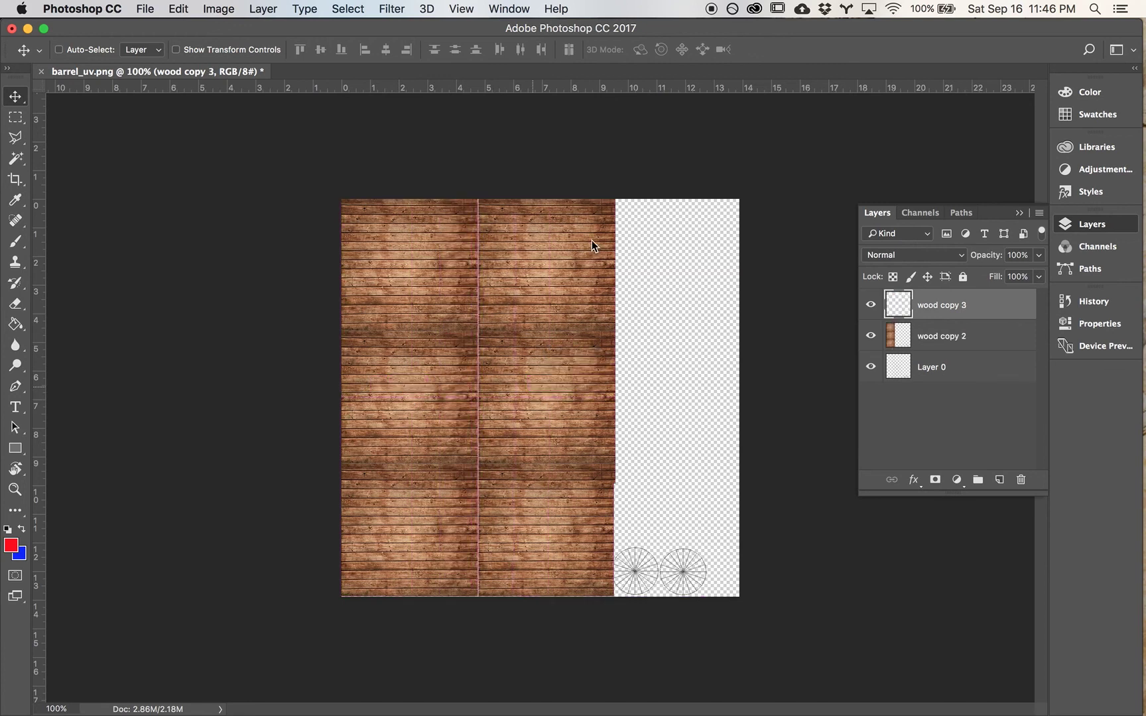
{"action": "key", "text": "ctrl+t"}
{"action": "left_click_drag", "start_coordinate": [615, 199], "coordinate": [550, 304], "text": "shift"}
{"action": "key", "text": "Return"}
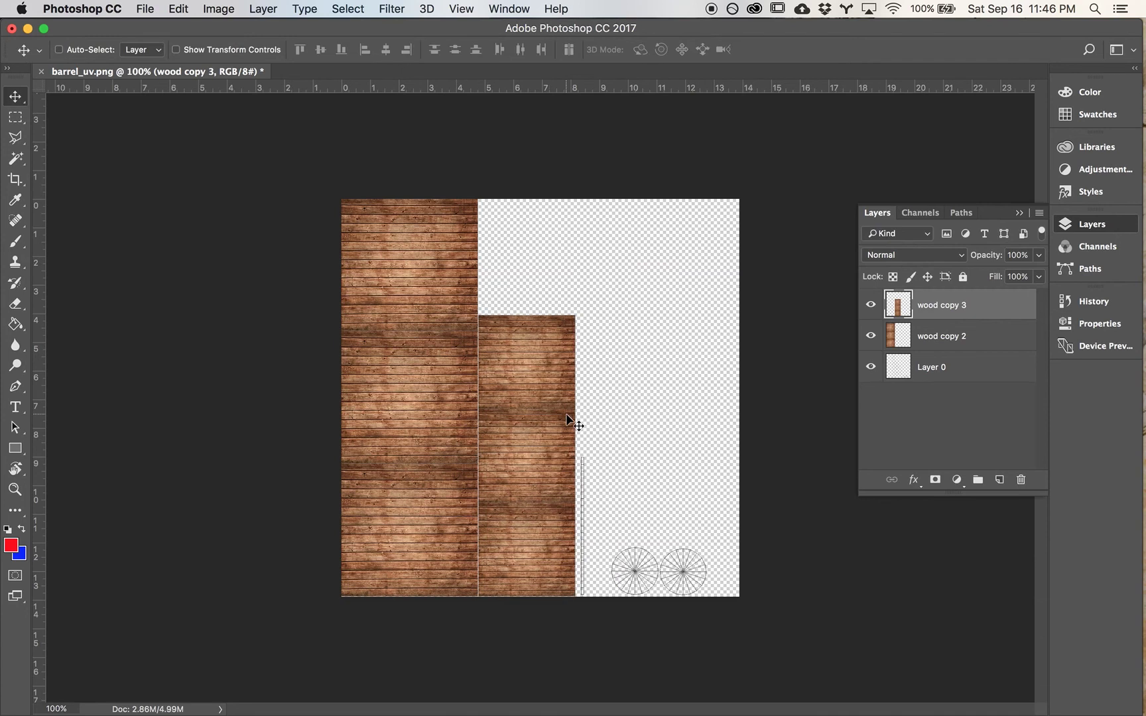
Step: Duplicate the shorter wood layer over the narrow strip shell and move the copy beneath the UV outline layer
{"action": "key", "text": "super+equal"}
{"action": "key", "text": "super+equal"}
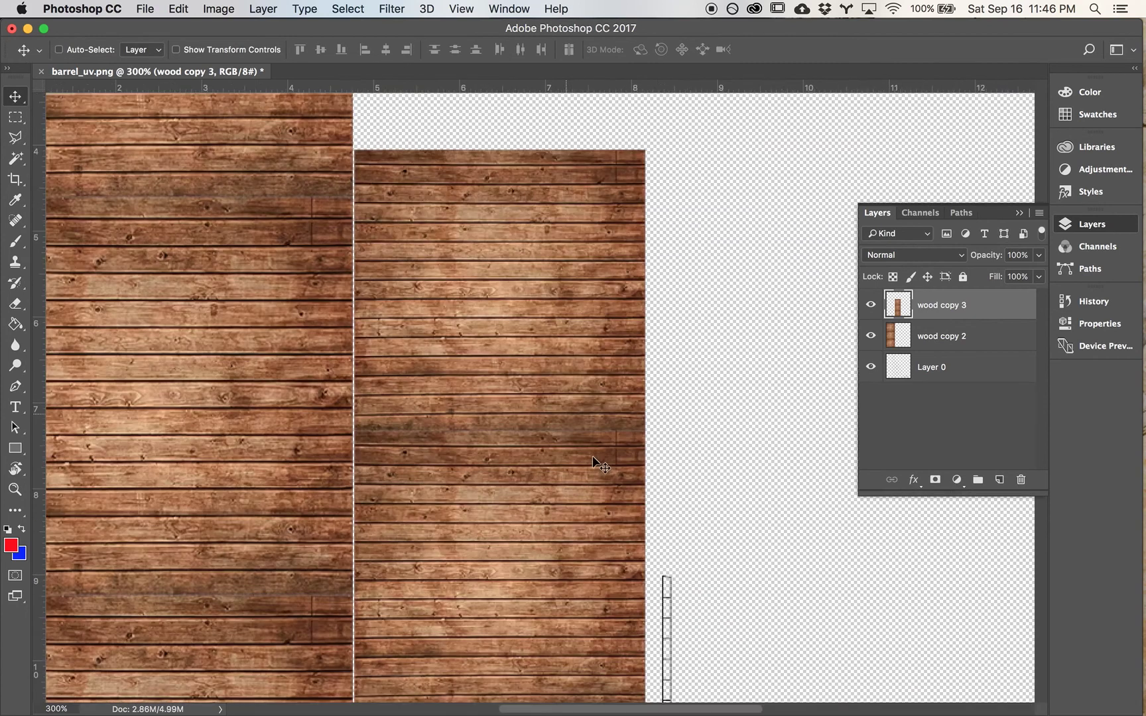
{"action": "scroll", "coordinate": [595, 396], "scroll_direction": "down", "scroll_amount": 10}
{"action": "scroll", "coordinate": [595, 396], "scroll_direction": "right", "scroll_amount": 4}
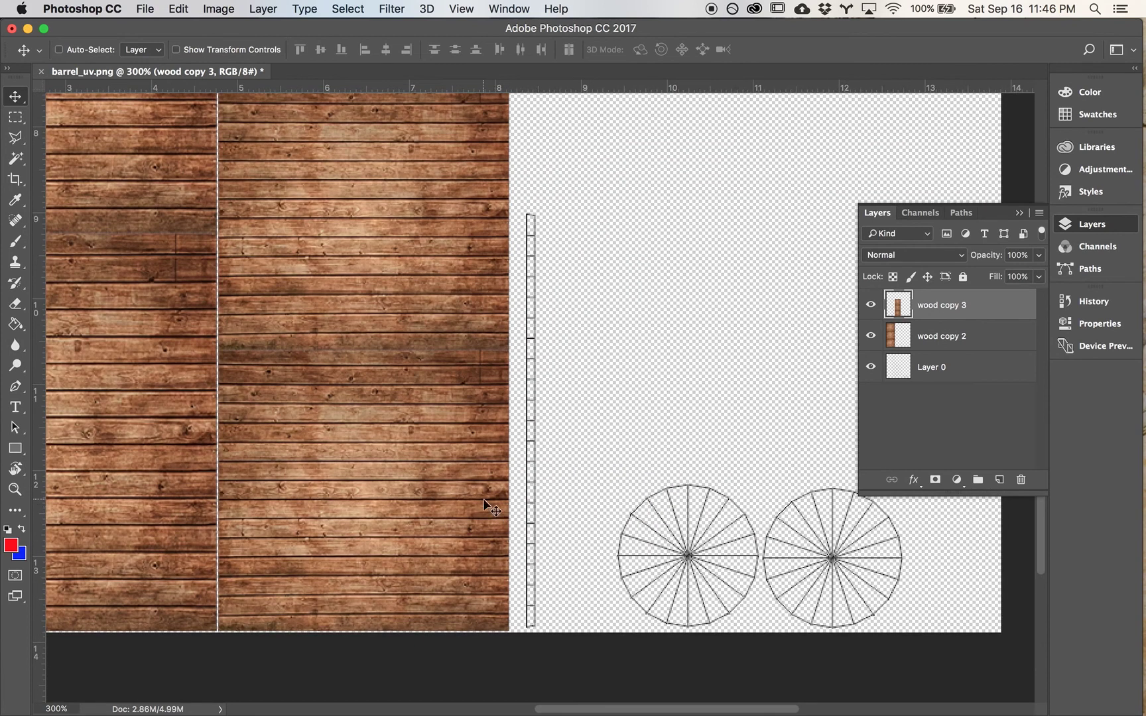
{"action": "left_click_drag", "start_coordinate": [391, 502], "coordinate": [680, 480]}
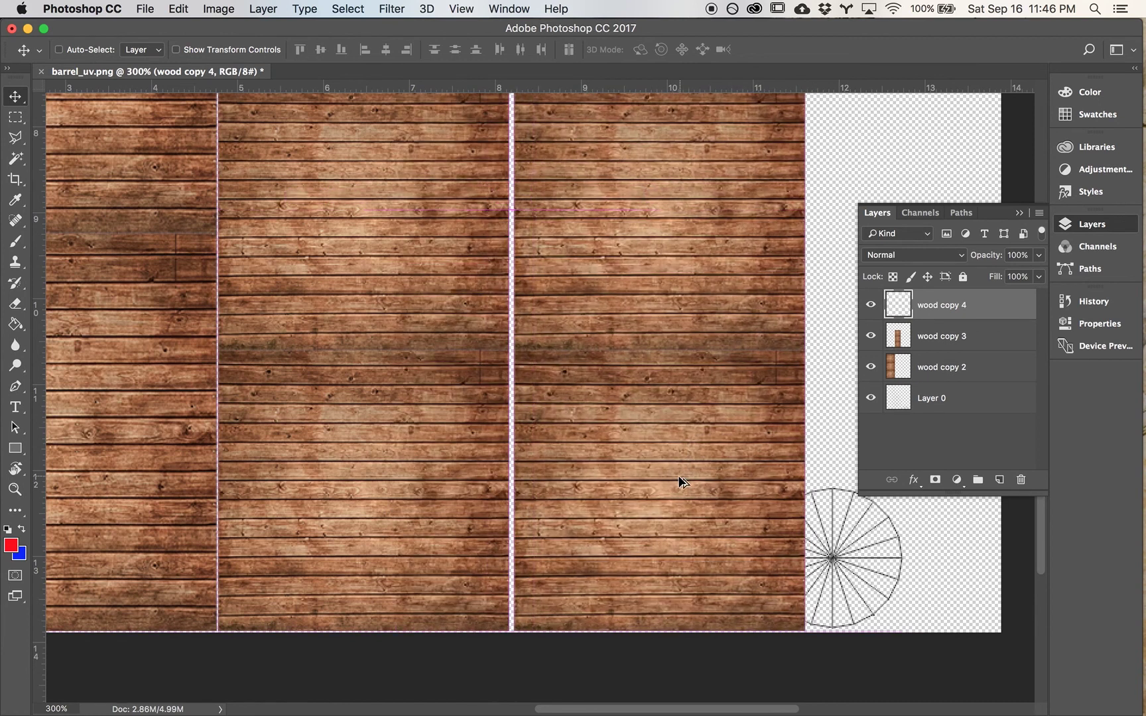
{"action": "key", "text": "m"}
{"action": "left_click_drag", "start_coordinate": [514, 636], "coordinate": [589, 197]}
{"action": "left_click_drag", "start_coordinate": [934, 310], "coordinate": [934, 422]}
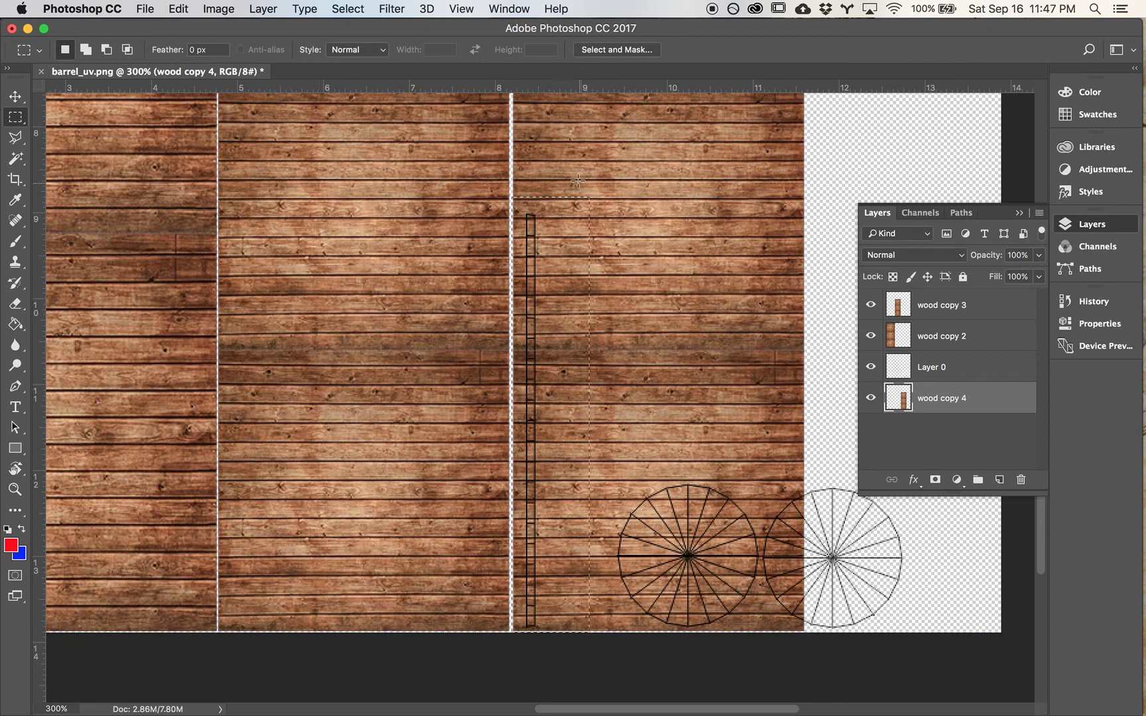
Step: Trim the new wood copy to a thin strip around the narrow UV shell by deleting everything outside it
{"action": "left_click", "coordinate": [547, 206]}
{"action": "left_click_drag", "start_coordinate": [546, 206], "coordinate": [522, 632]}
{"action": "key", "text": "ctrl+shift+i"}
{"action": "key", "text": "Delete"}
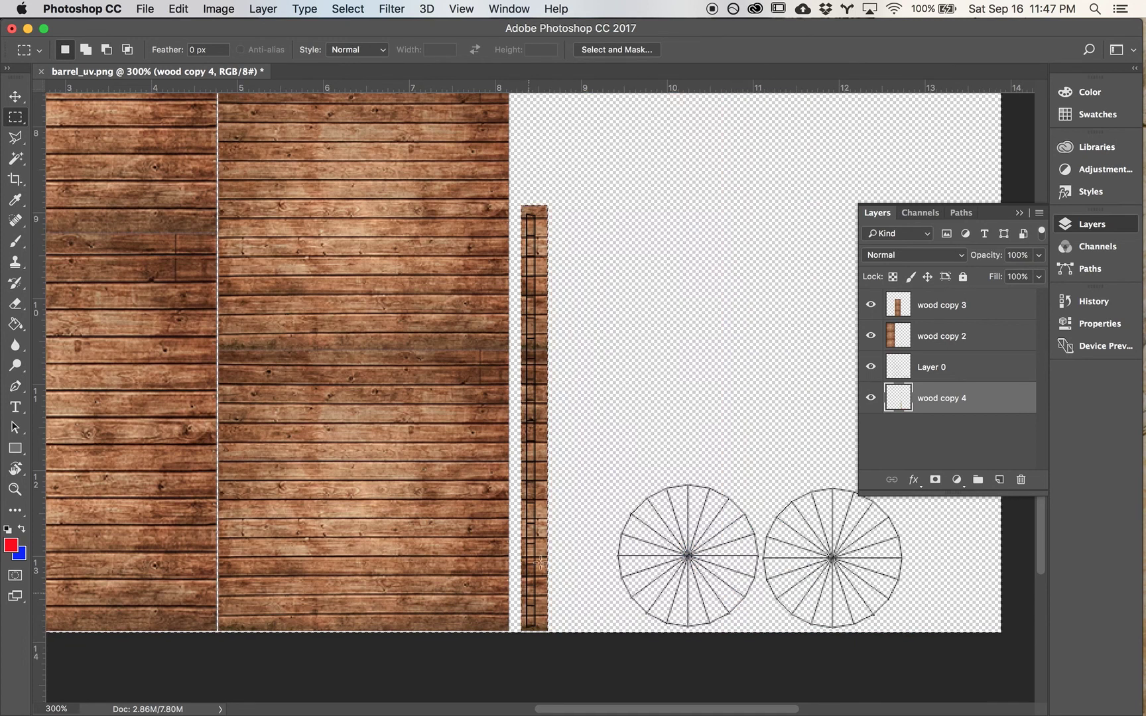
{"action": "key", "text": "v"}
{"action": "left_click", "coordinate": [611, 389]}
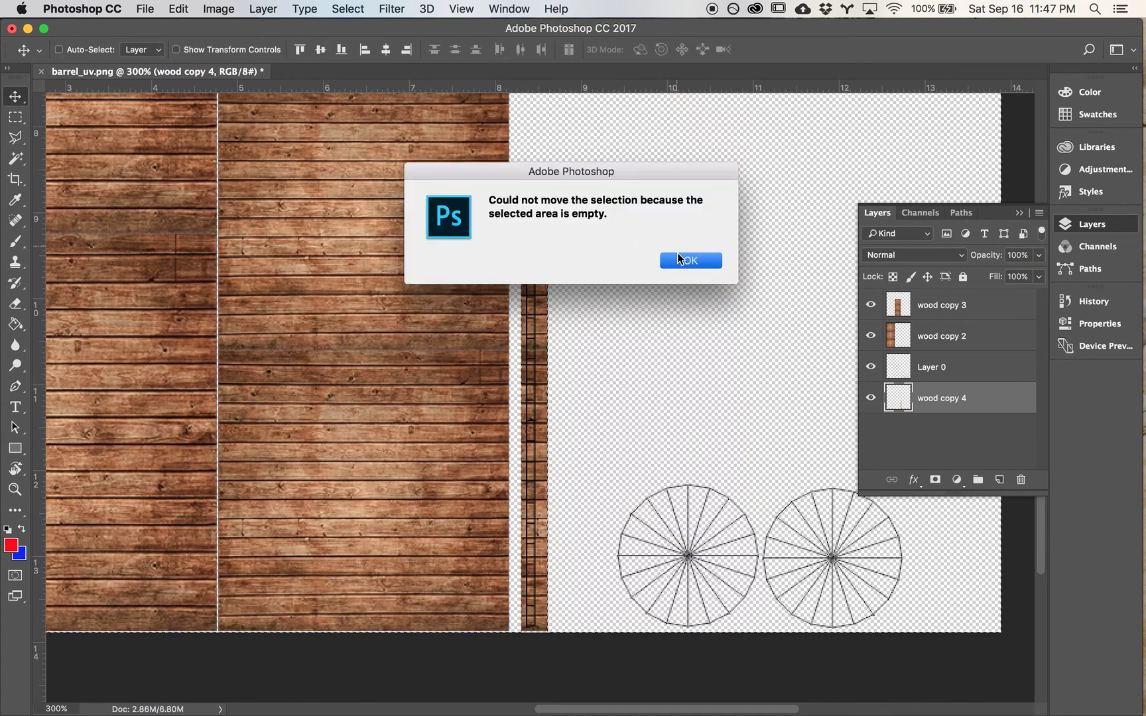
{"action": "left_click", "coordinate": [677, 255]}
{"action": "left_click", "coordinate": [712, 267]}
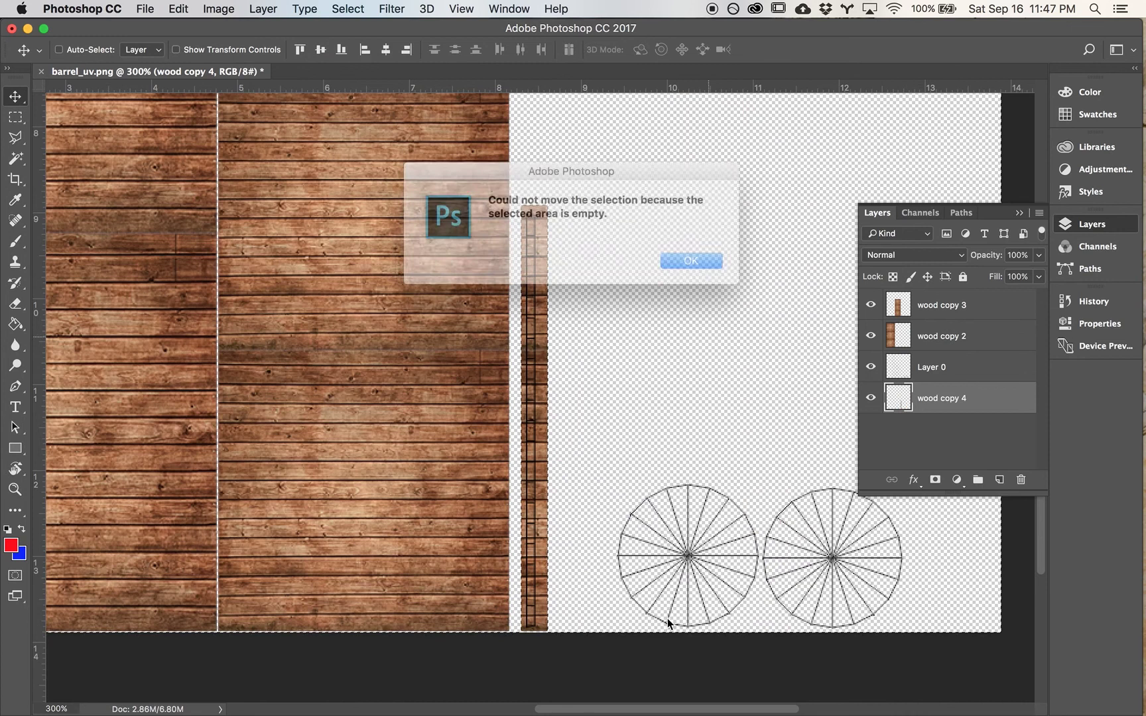
{"action": "left_click", "coordinate": [691, 260]}
Step: Paint short red spokes around the first circular shell on the wood copy 4 layer with a 7 px brush
{"action": "key", "text": "b"}
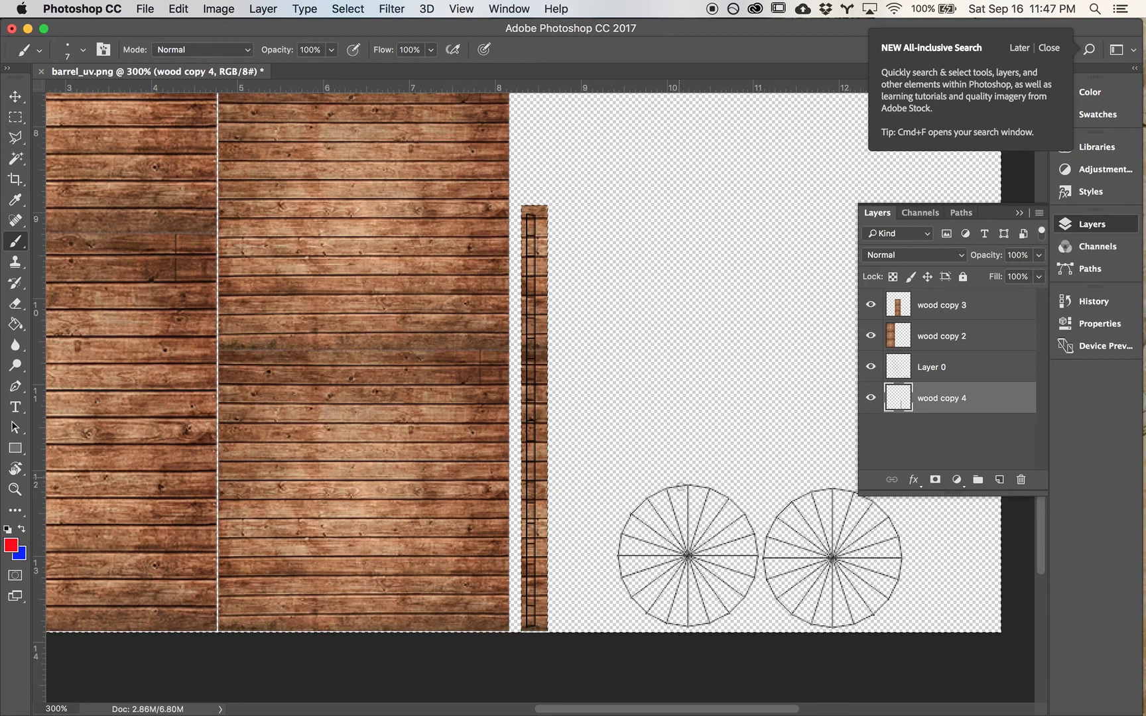
{"action": "left_click_drag", "start_coordinate": [678, 476], "coordinate": [684, 534]}
{"action": "mouse_move", "coordinate": [721, 483]}
{"action": "left_mouse_down"}
{"action": "mouse_move", "coordinate": [701, 529]}
{"action": "mouse_move", "coordinate": [756, 571]}
{"action": "mouse_move", "coordinate": [746, 610]}
{"action": "mouse_move", "coordinate": [697, 602]}
{"action": "mouse_move", "coordinate": [699, 629]}
{"action": "mouse_move", "coordinate": [666, 602]}
{"action": "mouse_move", "coordinate": [648, 630]}
{"action": "mouse_move", "coordinate": [656, 543]}
{"action": "left_mouse_up"}
{"action": "left_click", "coordinate": [711, 584]}
{"action": "left_click_drag", "start_coordinate": [630, 498], "coordinate": [657, 524]}
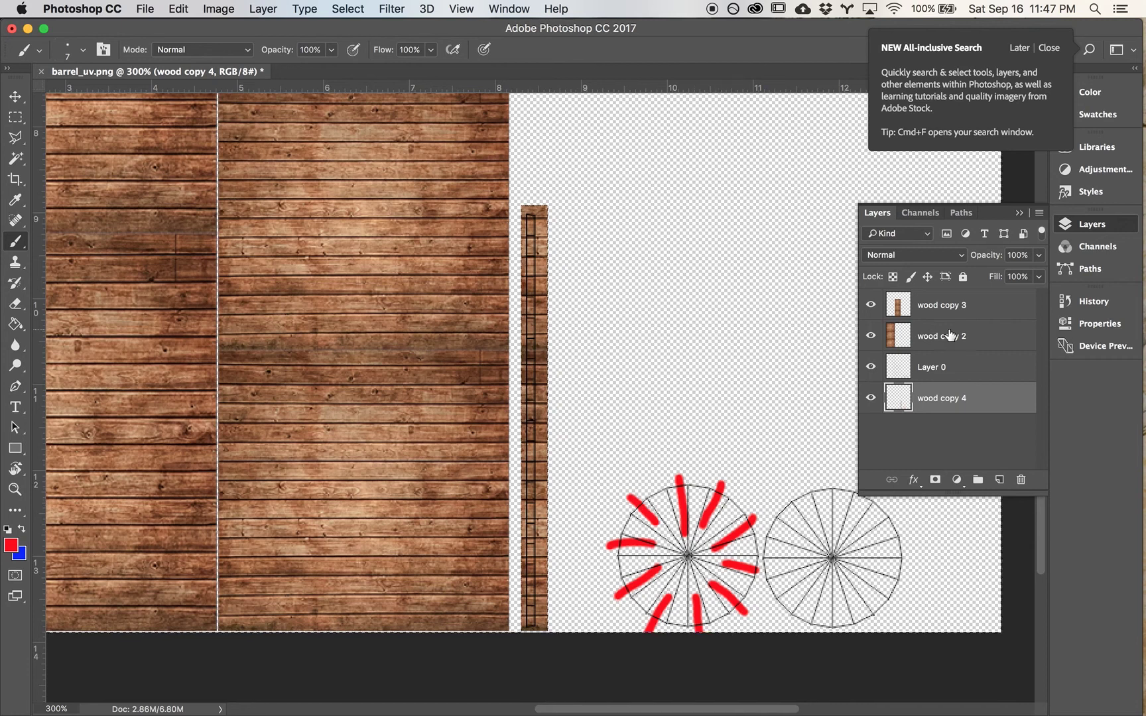
Step: Move the wood copy 2 layer to the bottom of the stack and paint both circular shells blue on it with a 68 px brush
{"action": "left_click_drag", "start_coordinate": [950, 335], "coordinate": [951, 457]}
{"action": "key", "text": "x"}
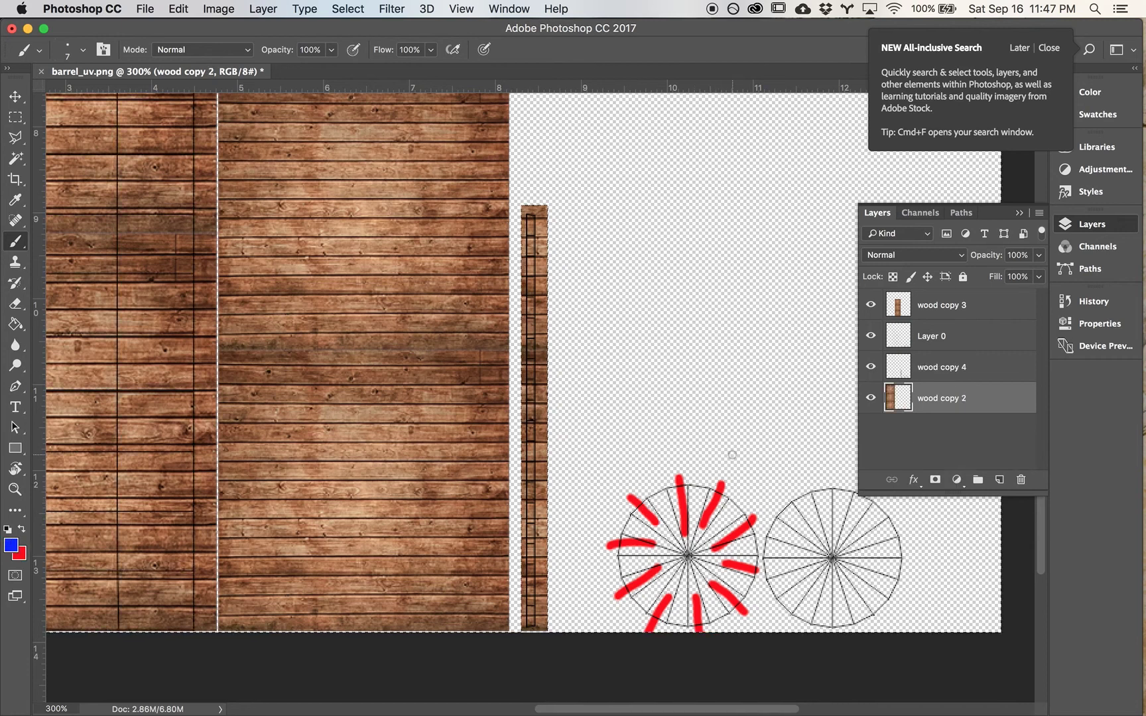
{"action": "right_click", "coordinate": [703, 536]}
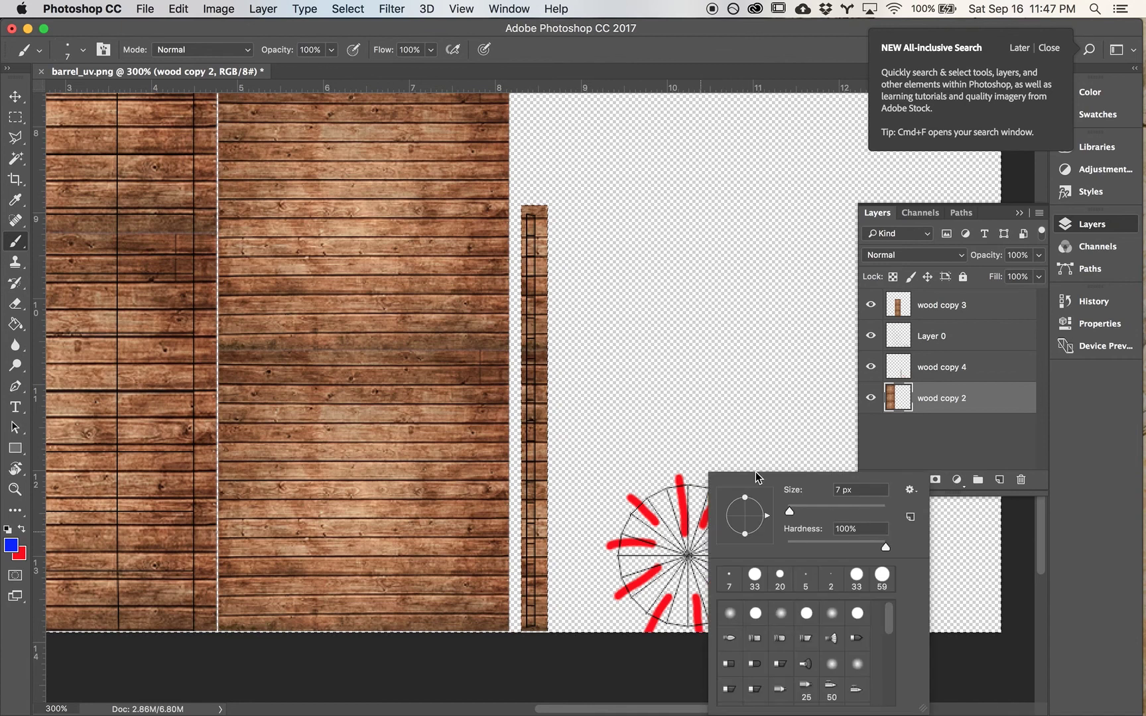
{"action": "left_click_drag", "start_coordinate": [789, 514], "coordinate": [821, 515]}
{"action": "mouse_move", "coordinate": [636, 531]}
{"action": "left_mouse_down"}
{"action": "mouse_move", "coordinate": [663, 617]}
{"action": "mouse_move", "coordinate": [707, 546]}
{"action": "mouse_move", "coordinate": [691, 512]}
{"action": "left_mouse_up"}
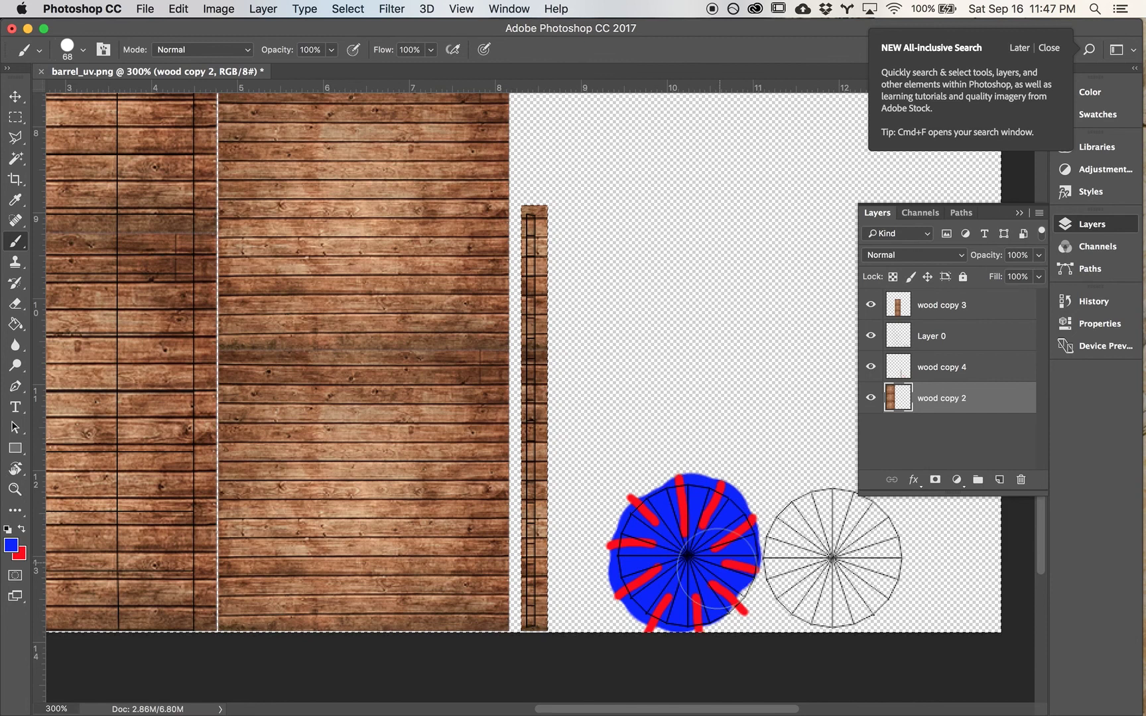
{"action": "mouse_move", "coordinate": [637, 551]}
{"action": "left_mouse_down"}
{"action": "mouse_move", "coordinate": [603, 597]}
{"action": "mouse_move", "coordinate": [597, 518]}
{"action": "mouse_move", "coordinate": [663, 477]}
{"action": "left_mouse_up"}
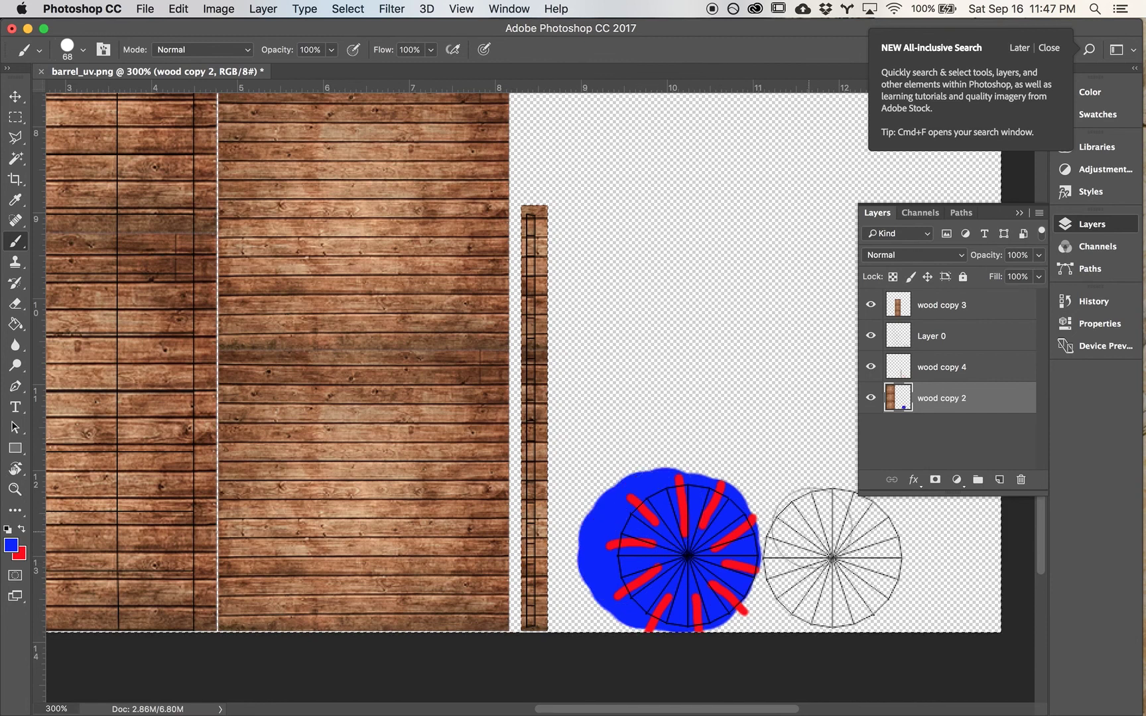
{"action": "mouse_move", "coordinate": [835, 550]}
{"action": "left_mouse_down"}
{"action": "mouse_move", "coordinate": [856, 560]}
{"action": "mouse_move", "coordinate": [825, 563]}
{"action": "left_mouse_up"}
Step: Paint red spokes over the second circular shell on the wood copy 4 layer with a 12 px brush
{"action": "left_click", "coordinate": [932, 376]}
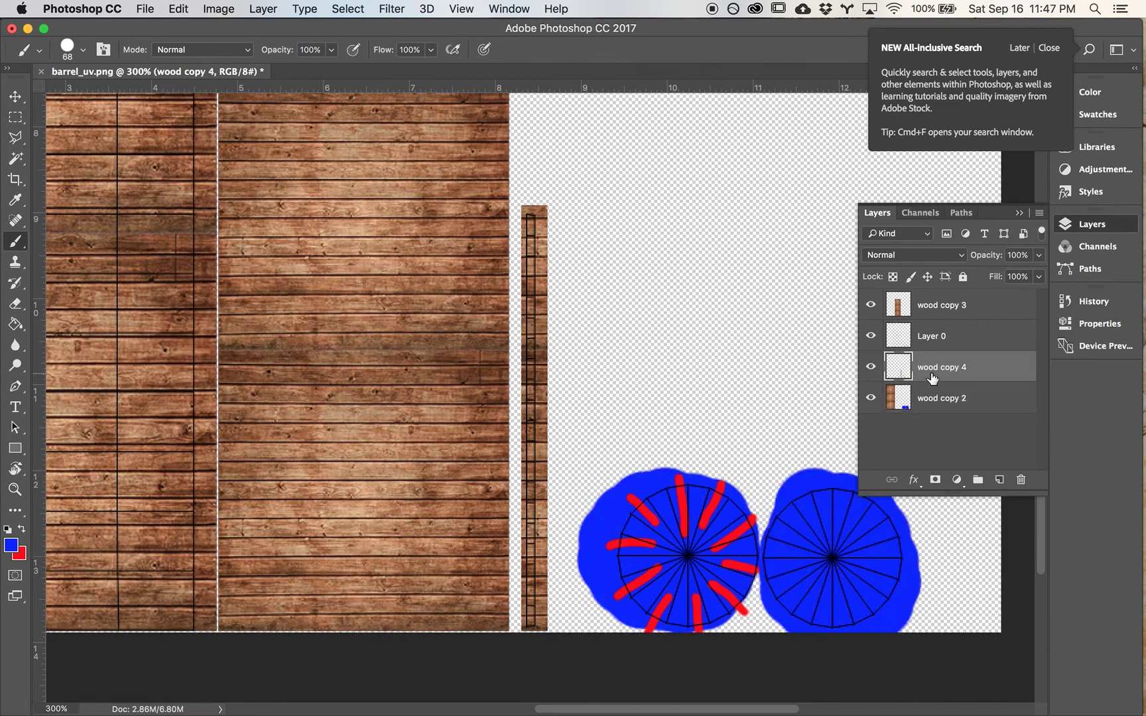
{"action": "key", "text": "x"}
{"action": "right_click", "coordinate": [826, 530]}
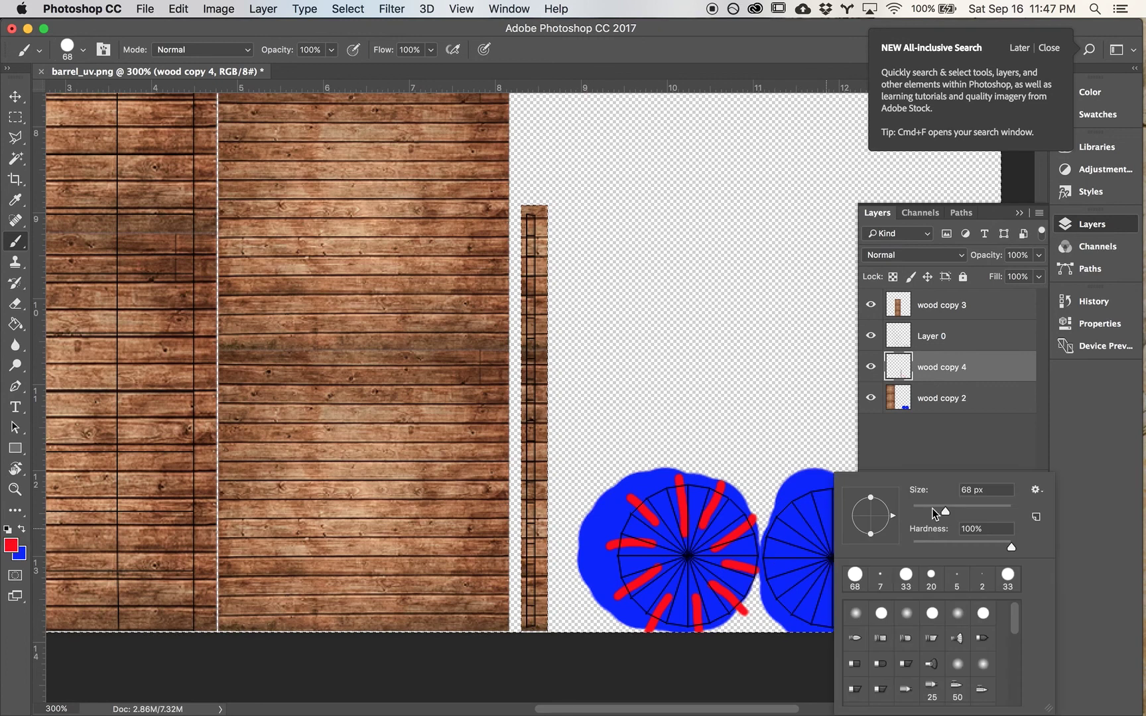
{"action": "left_click", "coordinate": [930, 508]}
{"action": "left_click_drag", "start_coordinate": [930, 511], "coordinate": [920, 512]}
{"action": "left_click", "coordinate": [825, 478]}
{"action": "left_click_drag", "start_coordinate": [814, 487], "coordinate": [830, 525]}
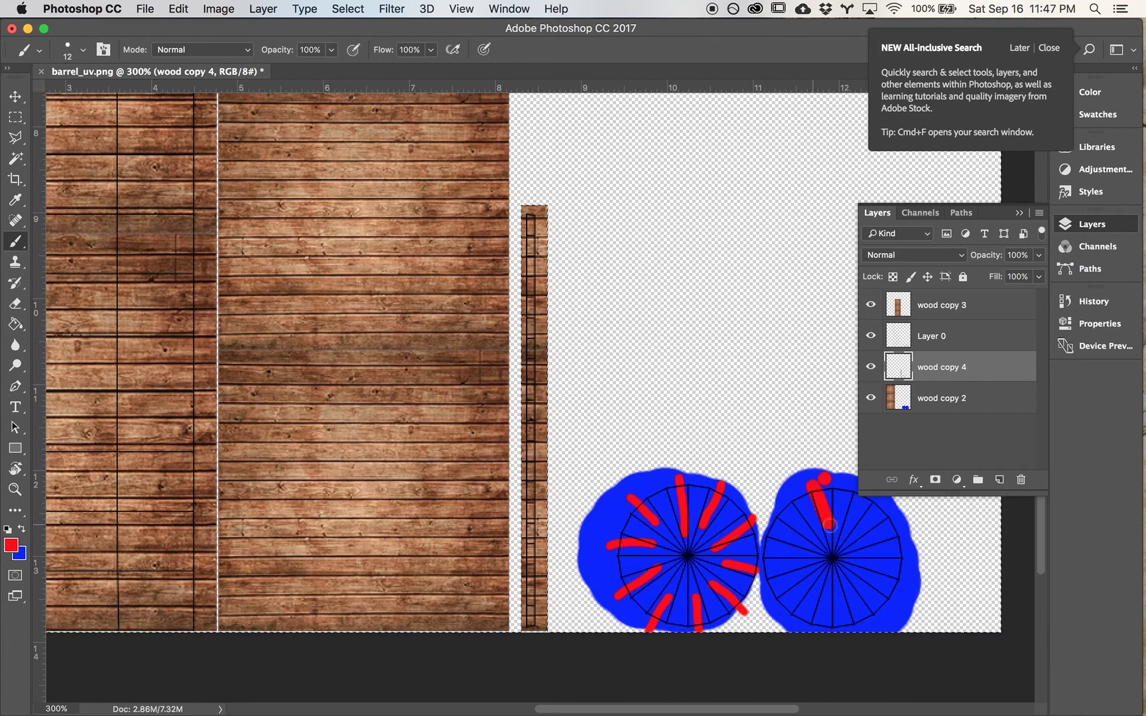
{"action": "left_click_drag", "start_coordinate": [895, 540], "coordinate": [775, 590]}
{"action": "left_click", "coordinate": [847, 592]}
{"action": "left_click", "coordinate": [857, 652], "text": "shift"}
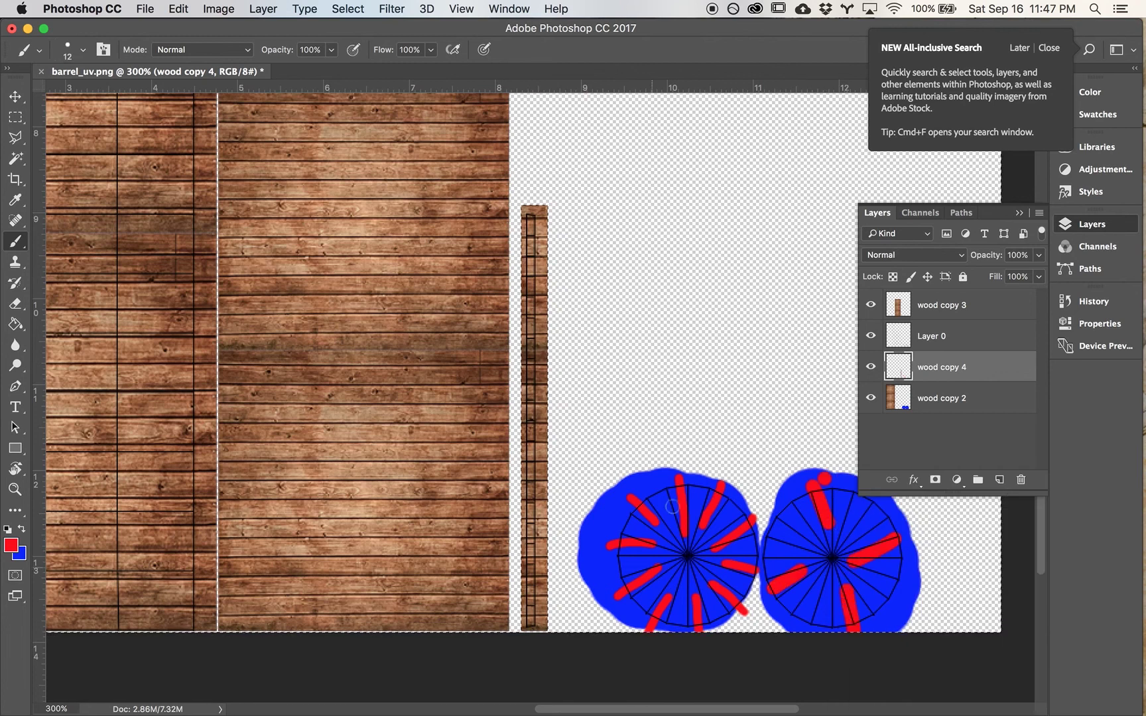
Step: Hide the UV outline layer and, with the selection cleared, merge the visible wood and paint layers into one
{"action": "left_click", "coordinate": [947, 309]}
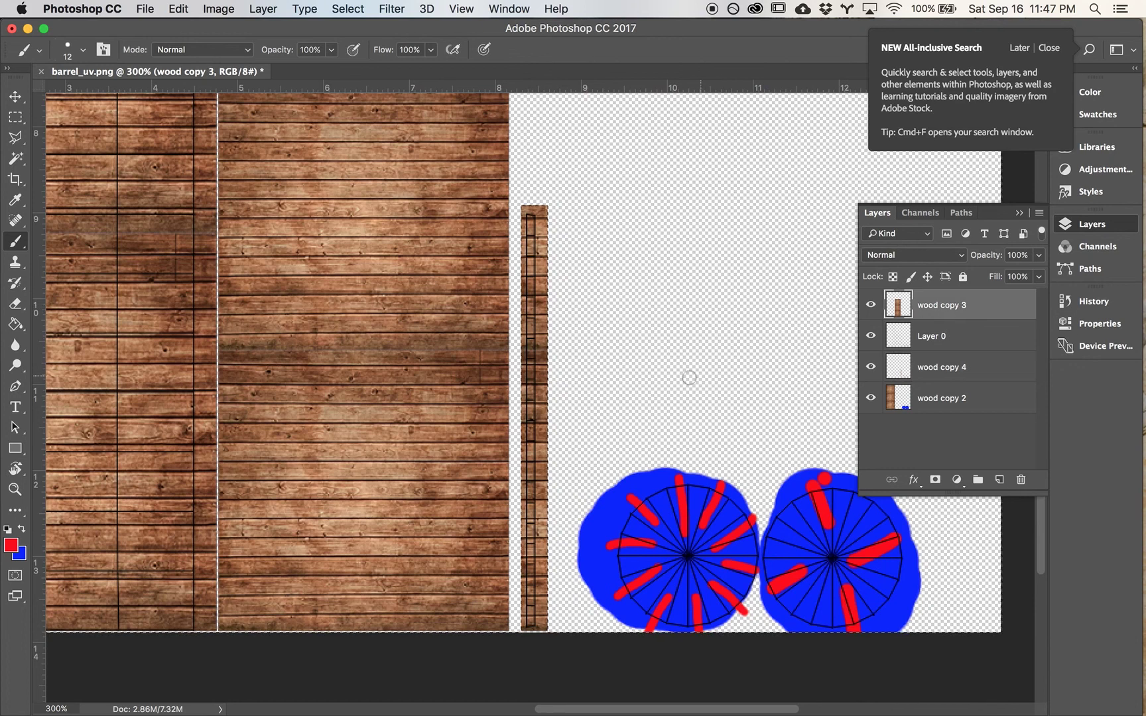
{"action": "key", "text": "super+1"}
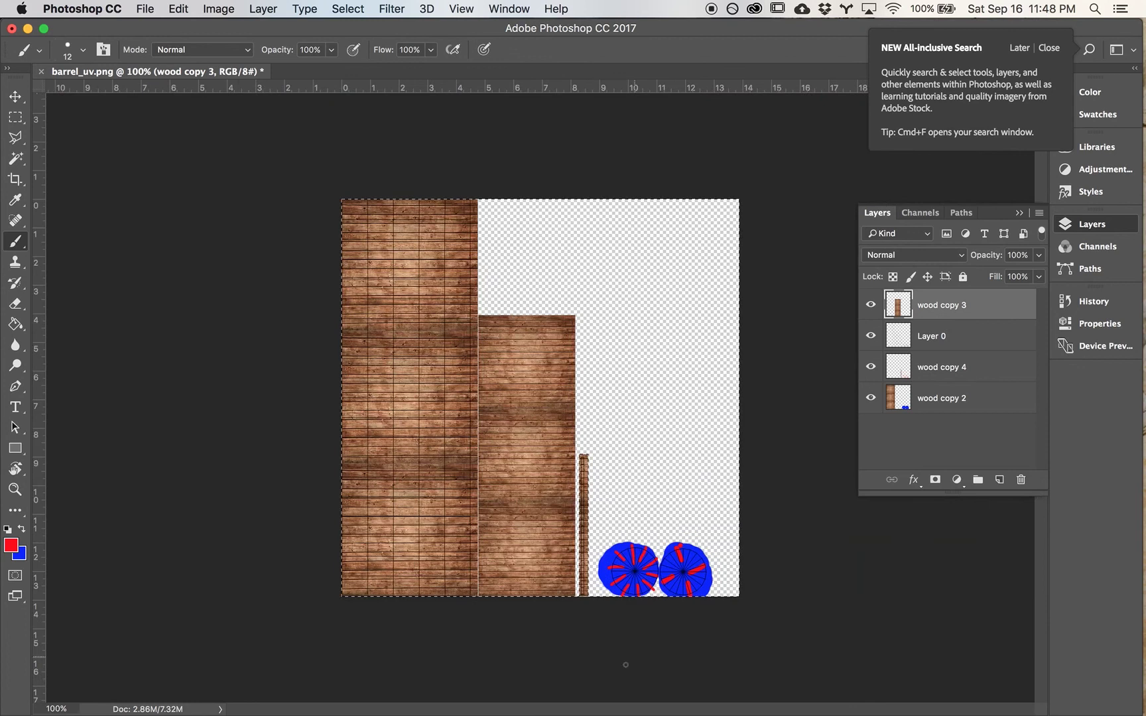
{"action": "left_click", "coordinate": [871, 335]}
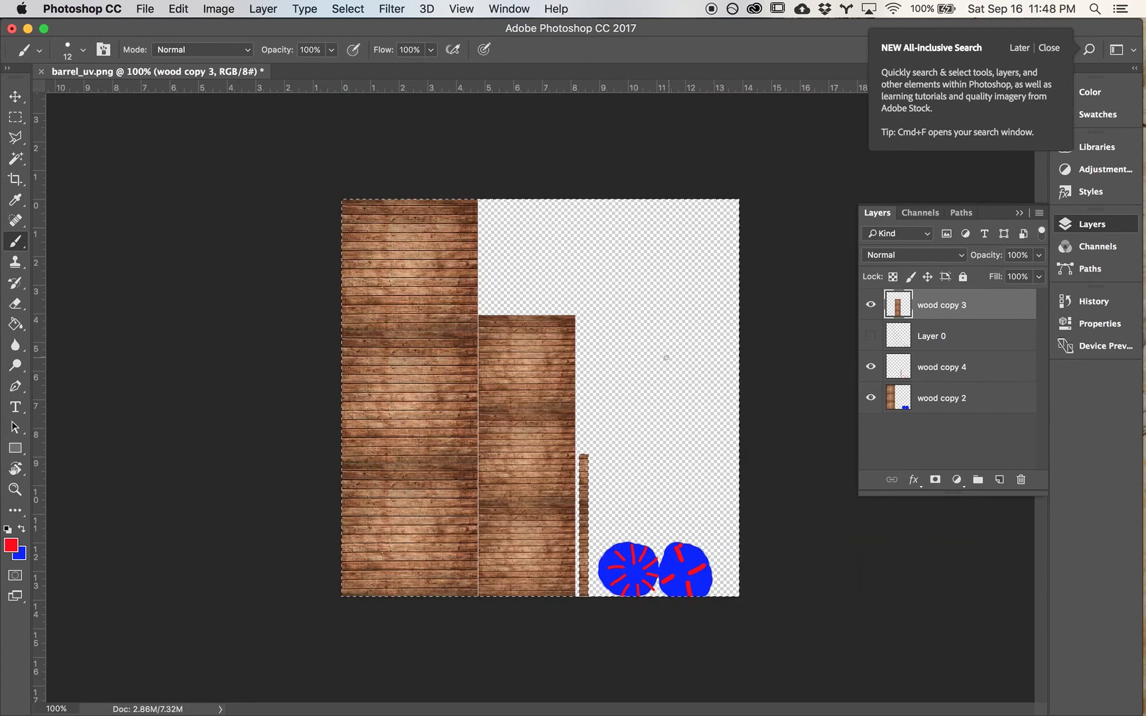
{"action": "key", "text": "v"}
{"action": "key", "text": "super+d"}
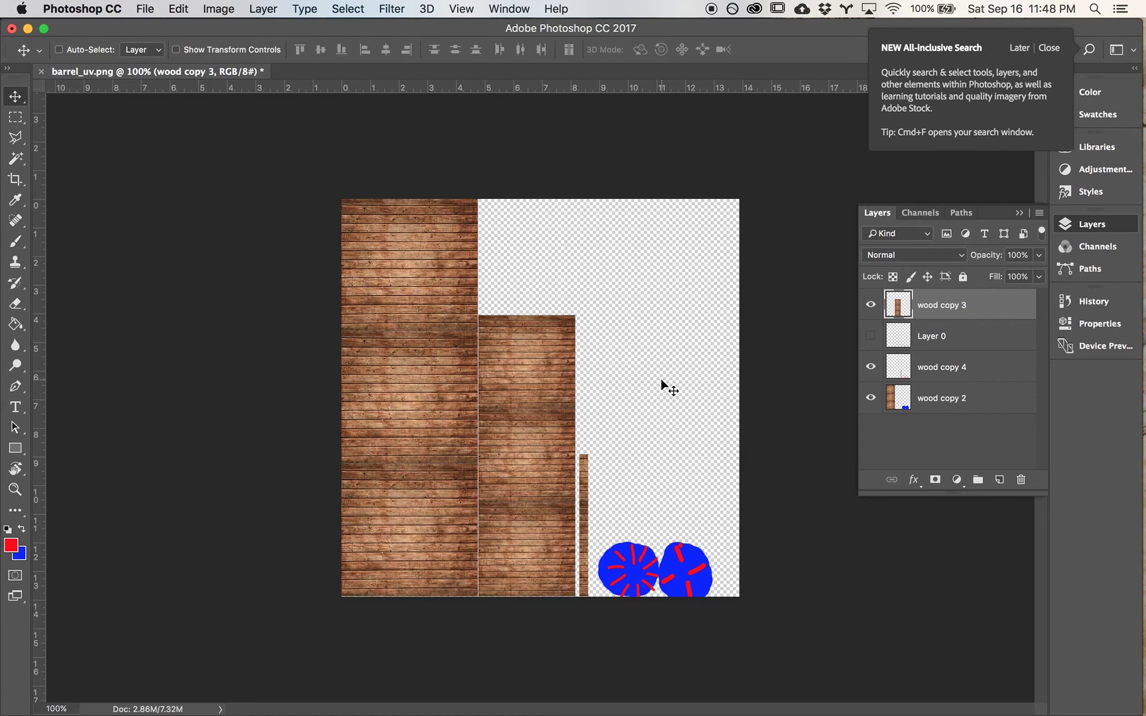
{"action": "key", "text": "super+shift+e"}
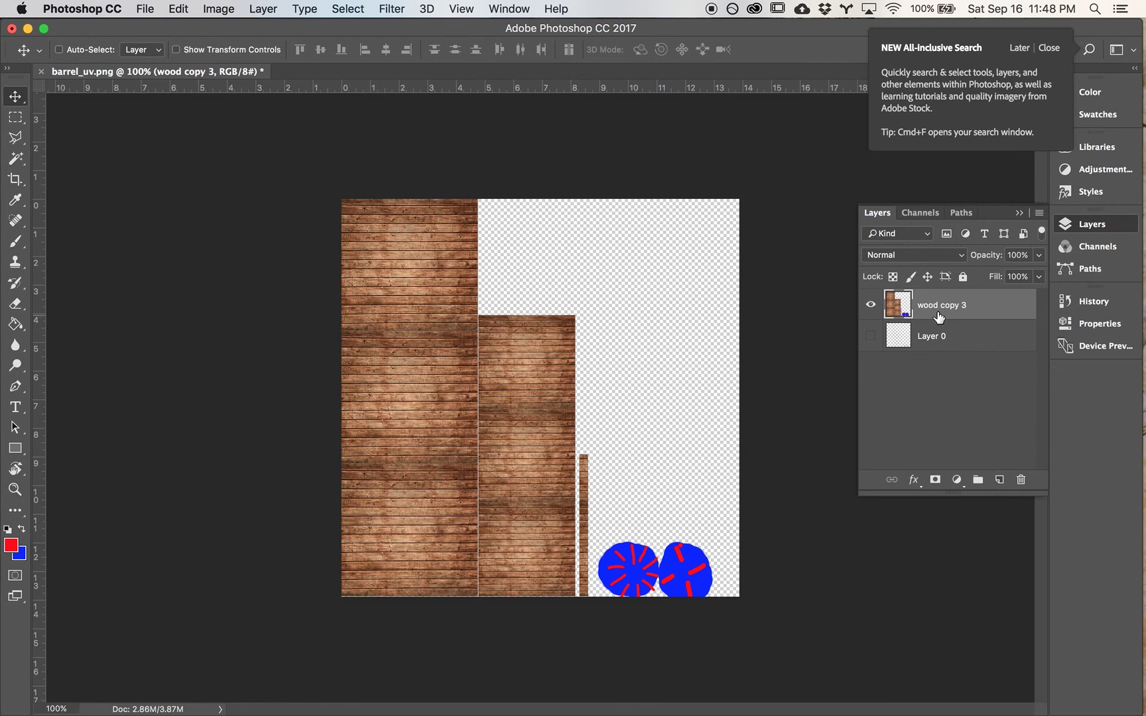
Step: Save a PNG copy of the texture to the Desktop as barrel_texture.png
{"action": "key", "text": "super+s"}
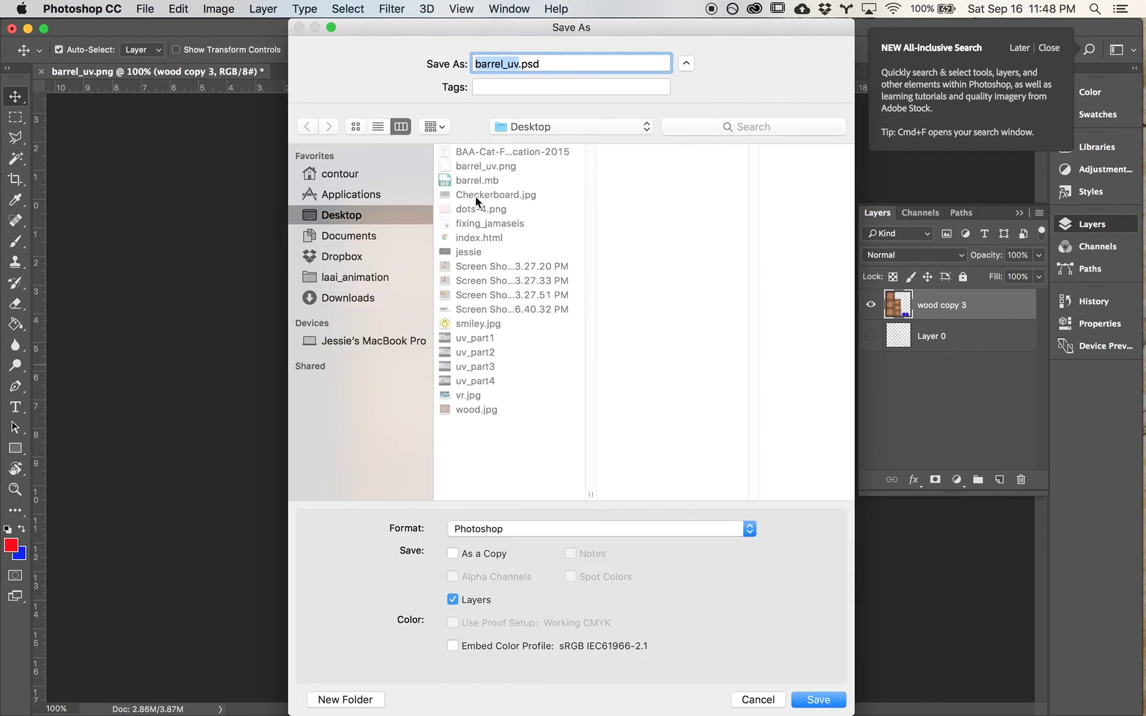
{"action": "left_click", "coordinate": [517, 534]}
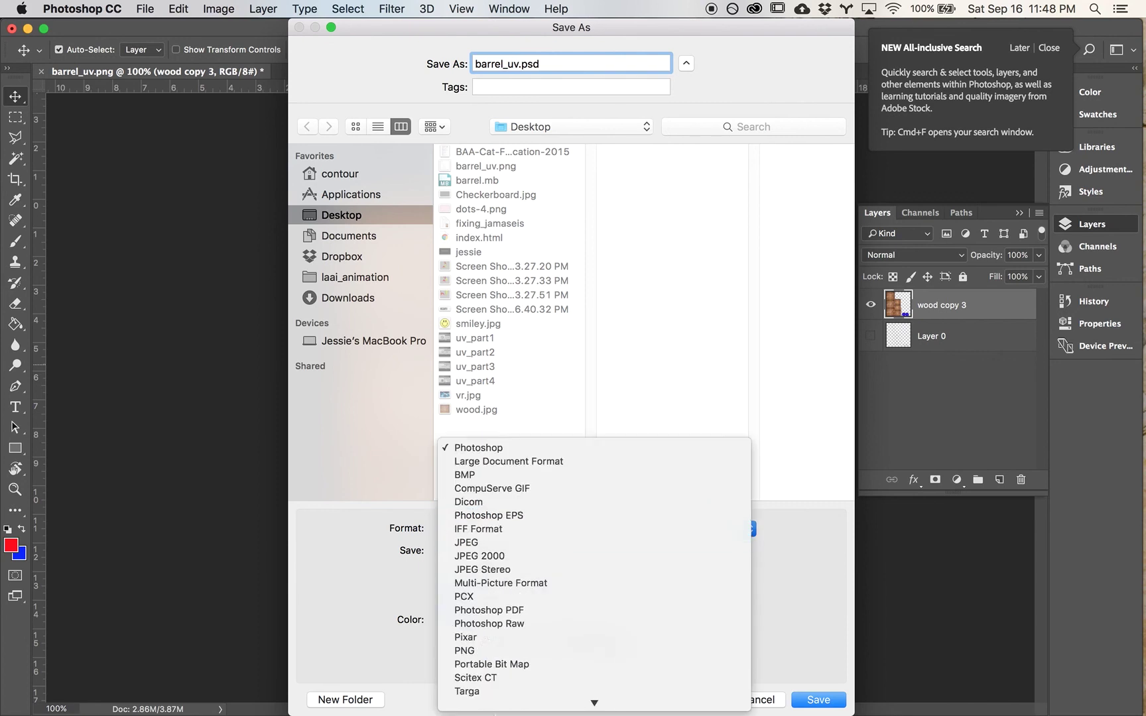
{"action": "left_click", "coordinate": [486, 620]}
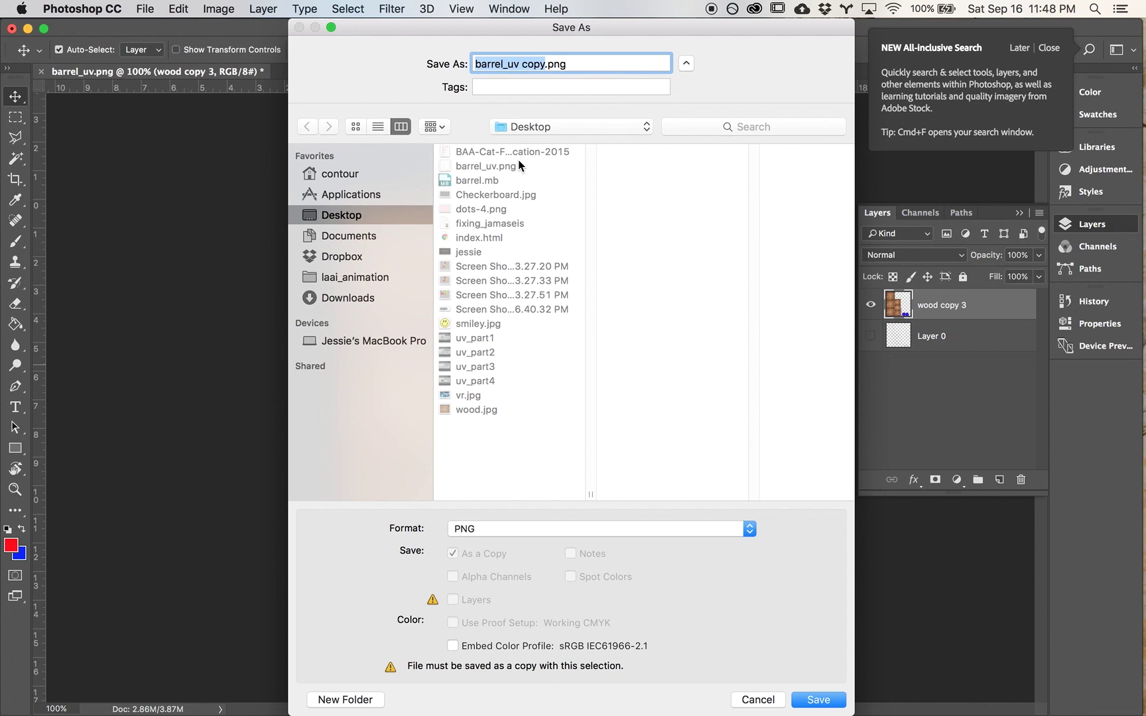
{"action": "key", "text": "Right"}
{"action": "key", "text": "BackSpace"}
{"action": "key", "text": "BackSpace"}
{"action": "key", "text": "BackSpace"}
{"action": "key", "text": "BackSpace"}
{"action": "key", "text": "BackSpace"}
{"action": "key", "text": "BackSpace"}
{"action": "key", "text": "BackSpace"}
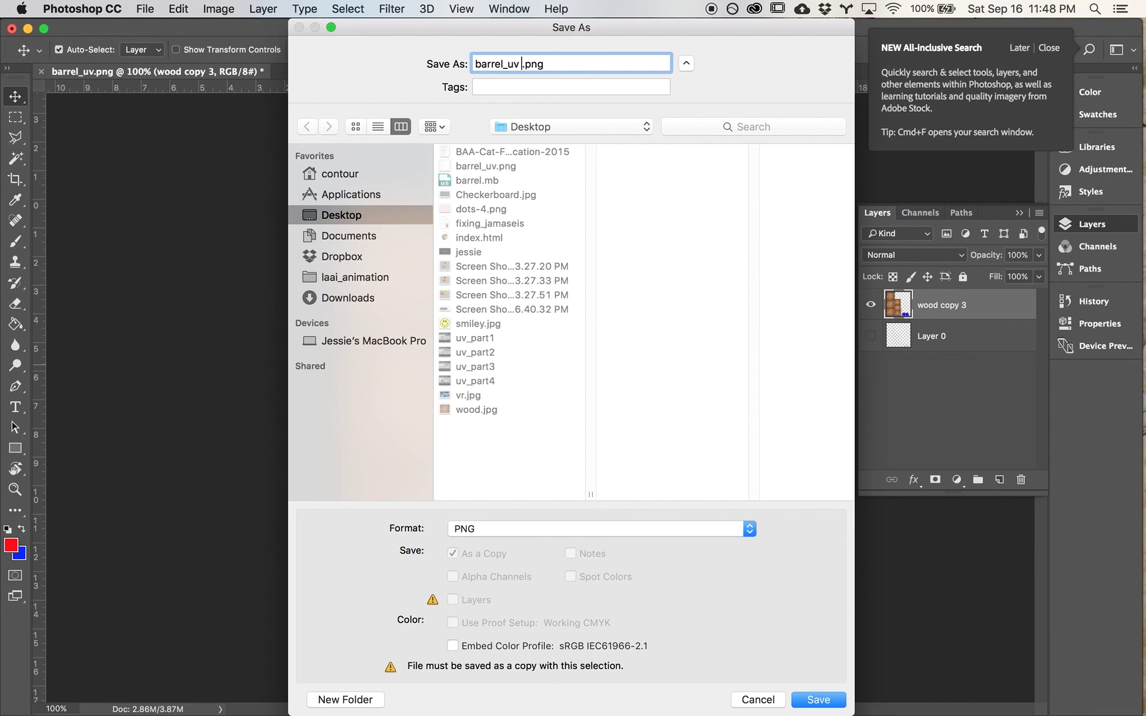
{"action": "type", "text": "texture"}
{"action": "key", "text": "Return"}
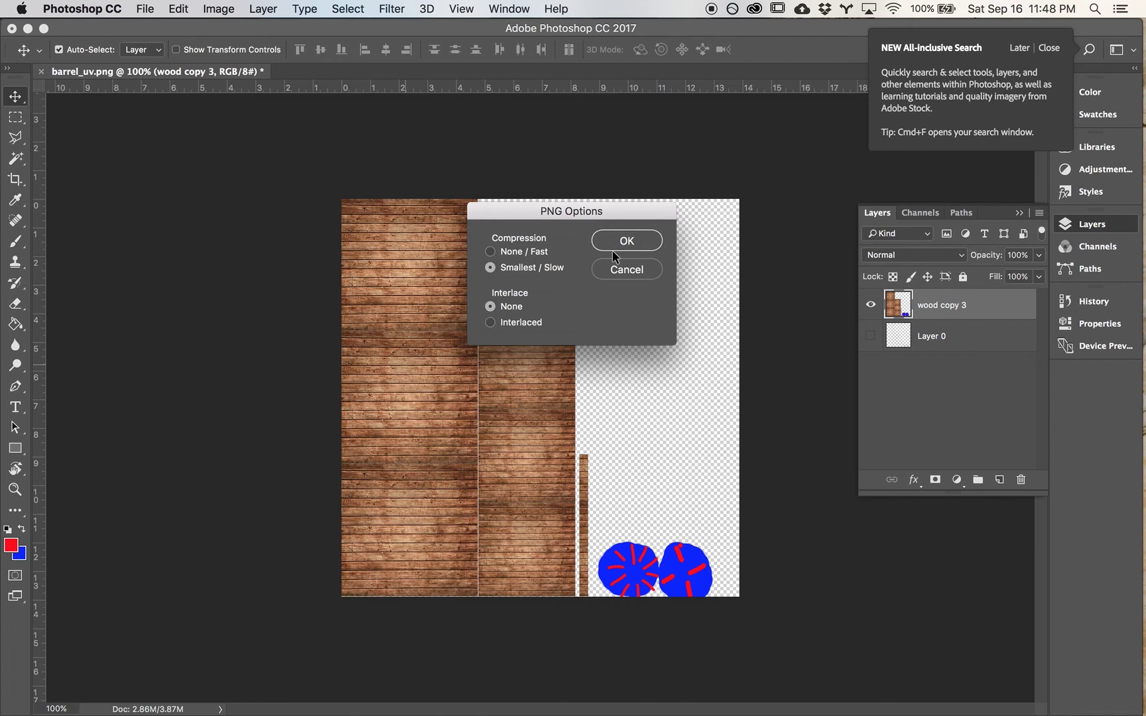
{"action": "left_click", "coordinate": [617, 252]}
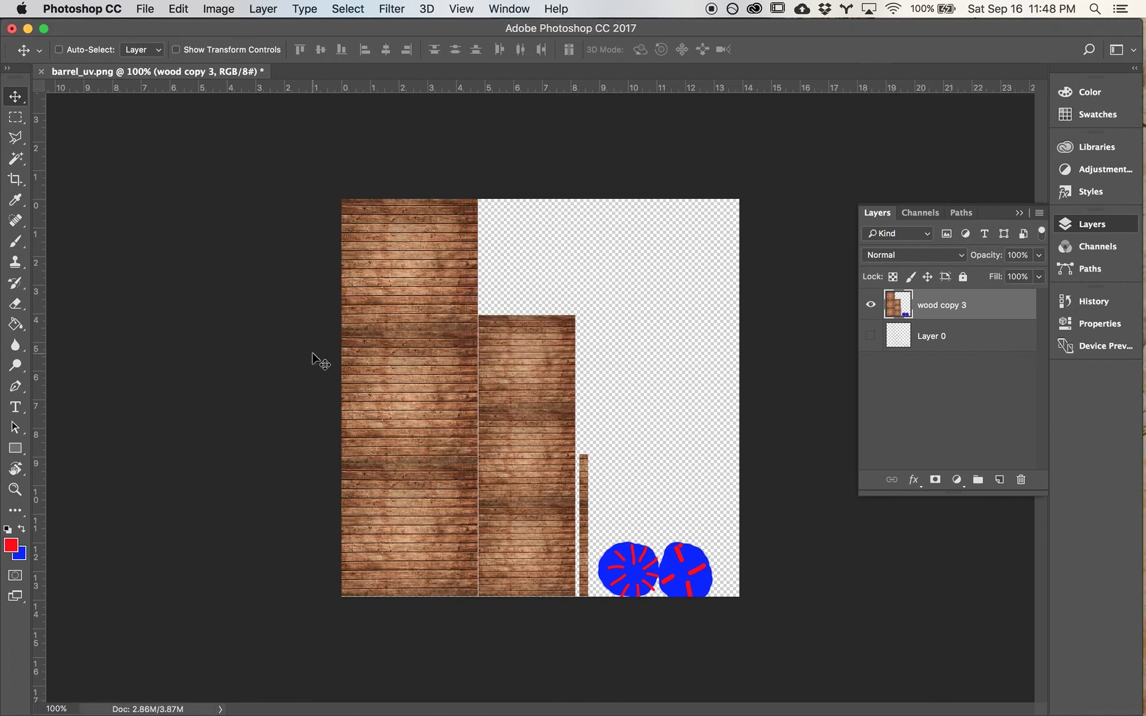
Step: Switch to Chrome, search Google for "normal map creator" and open the NormalMap-Online generator
{"action": "key", "text": "super+Tab"}
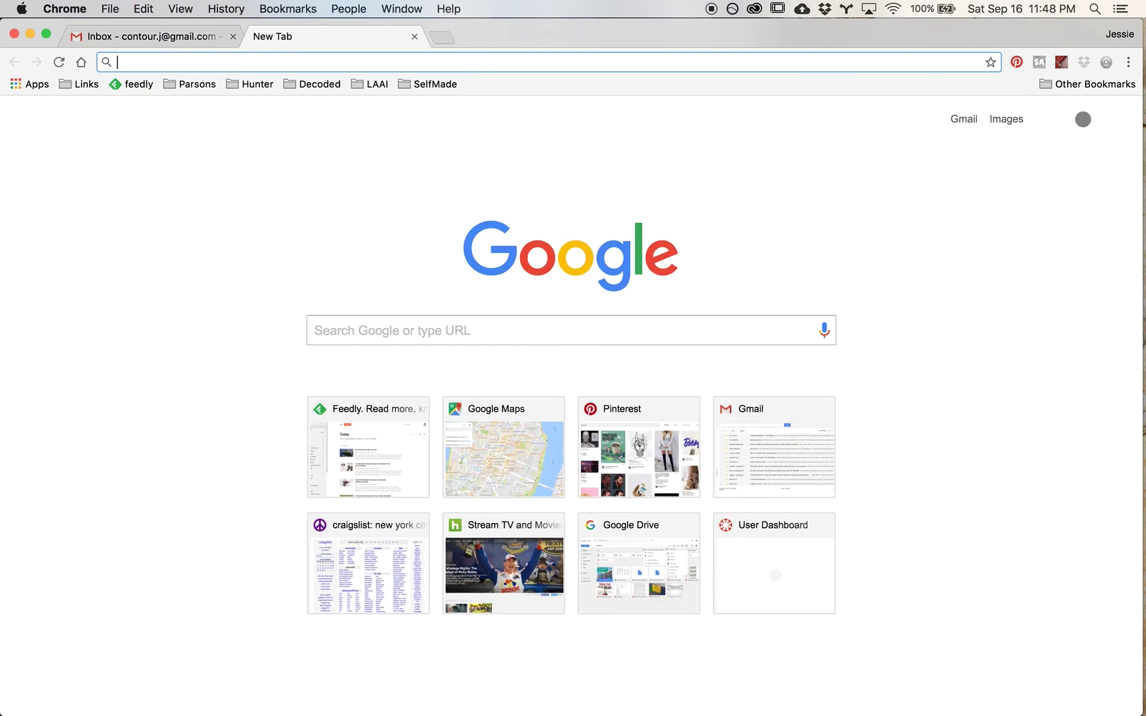
{"action": "type", "text": "normal map creator"}
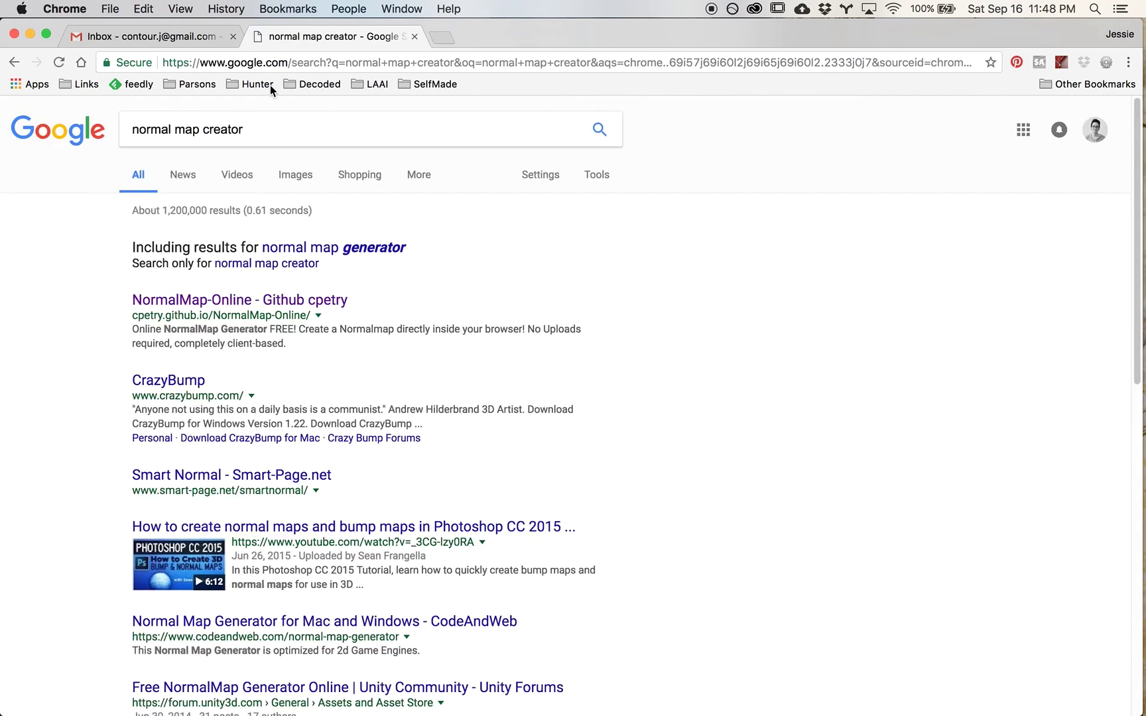
{"action": "left_click", "coordinate": [246, 303]}
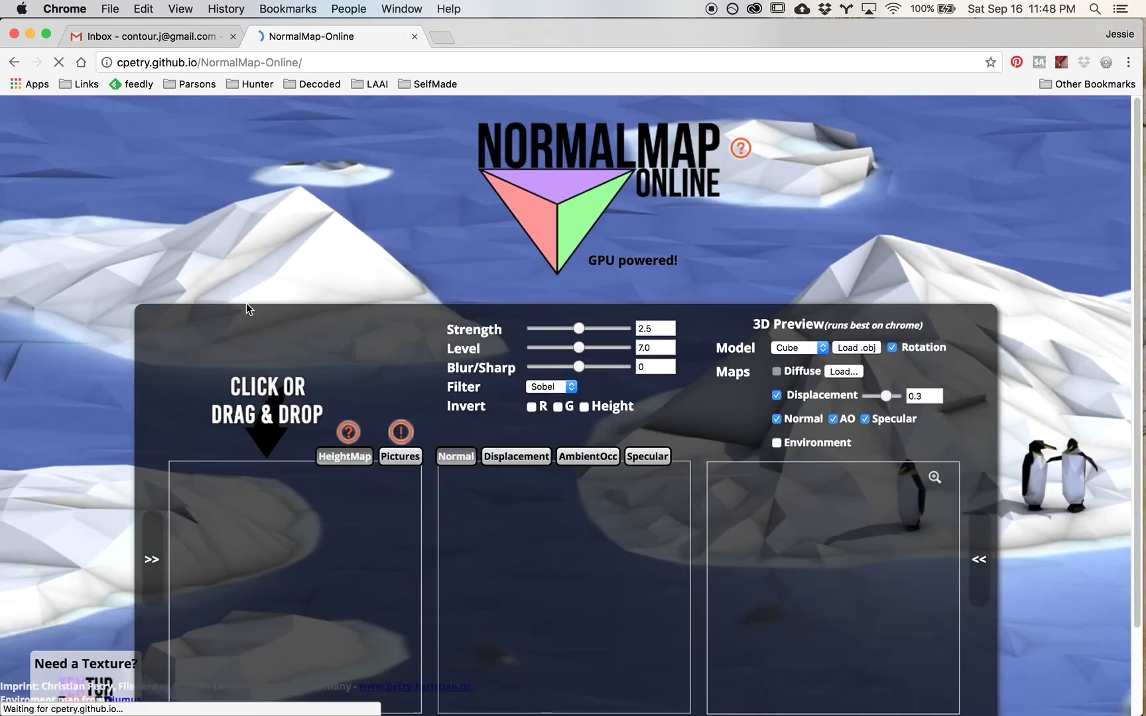
{"action": "scroll", "coordinate": [331, 365], "scroll_direction": "down", "scroll_amount": 2}
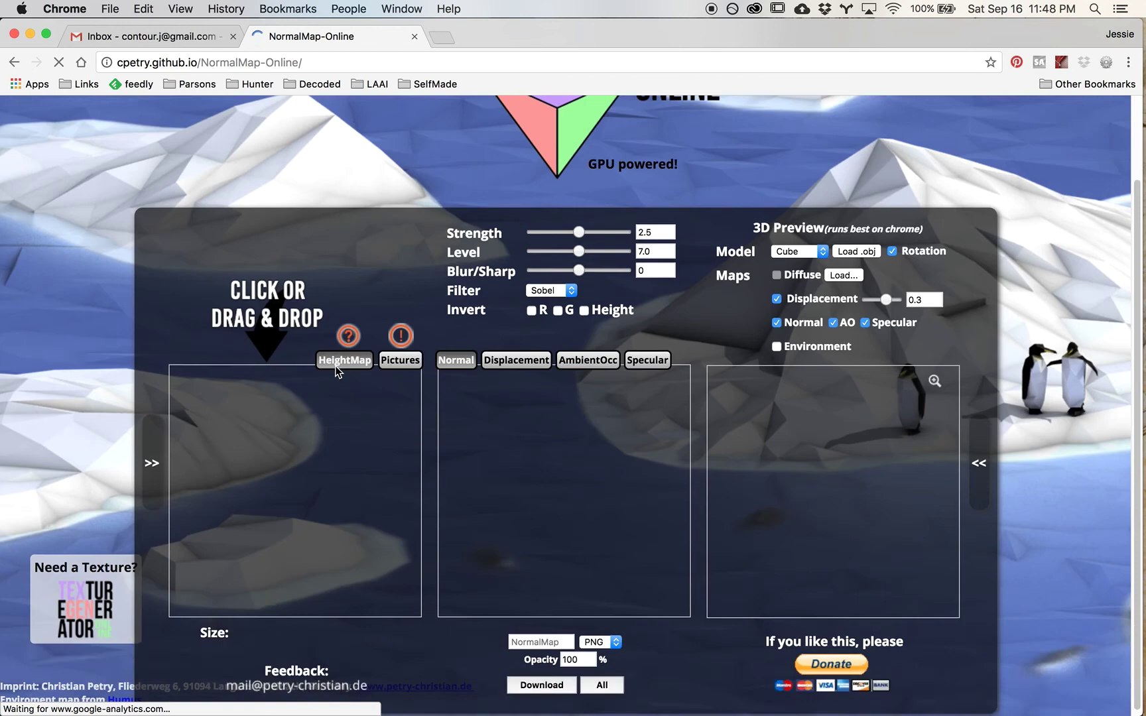
Step: Load barrel_texture.png from the Desktop in Finder into NormalMap-Online as the height map image
{"action": "key", "text": "super+Tab"}
{"action": "key", "text": "super+Tab"}
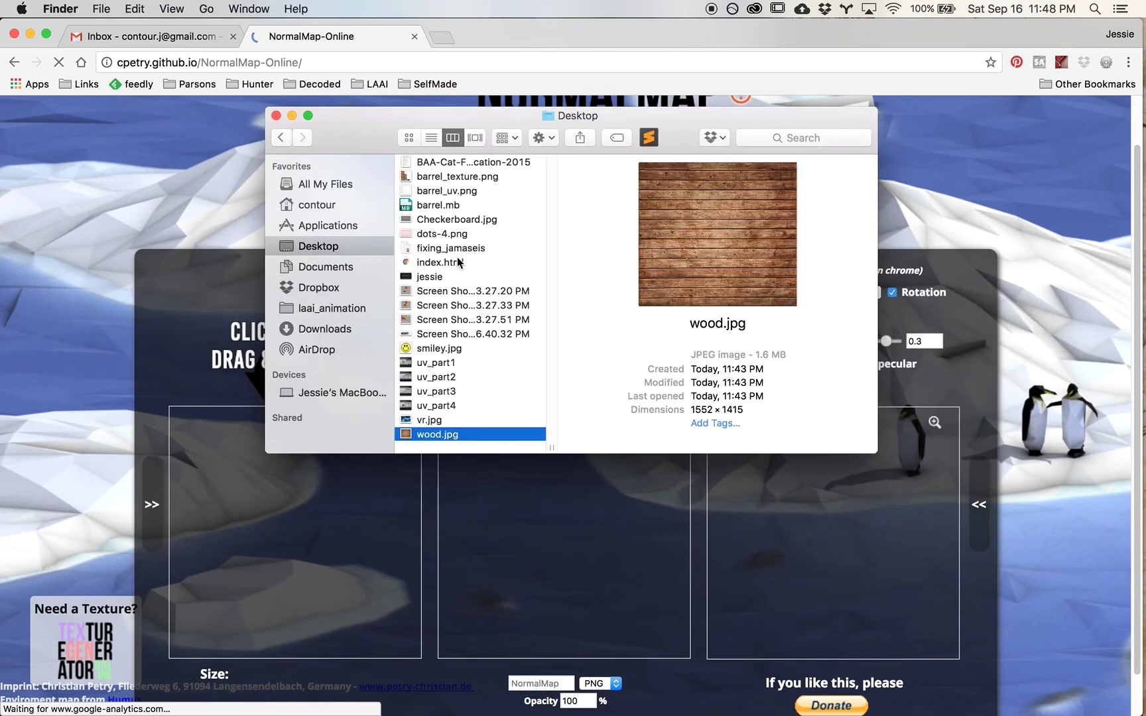
{"action": "left_click", "coordinate": [410, 177]}
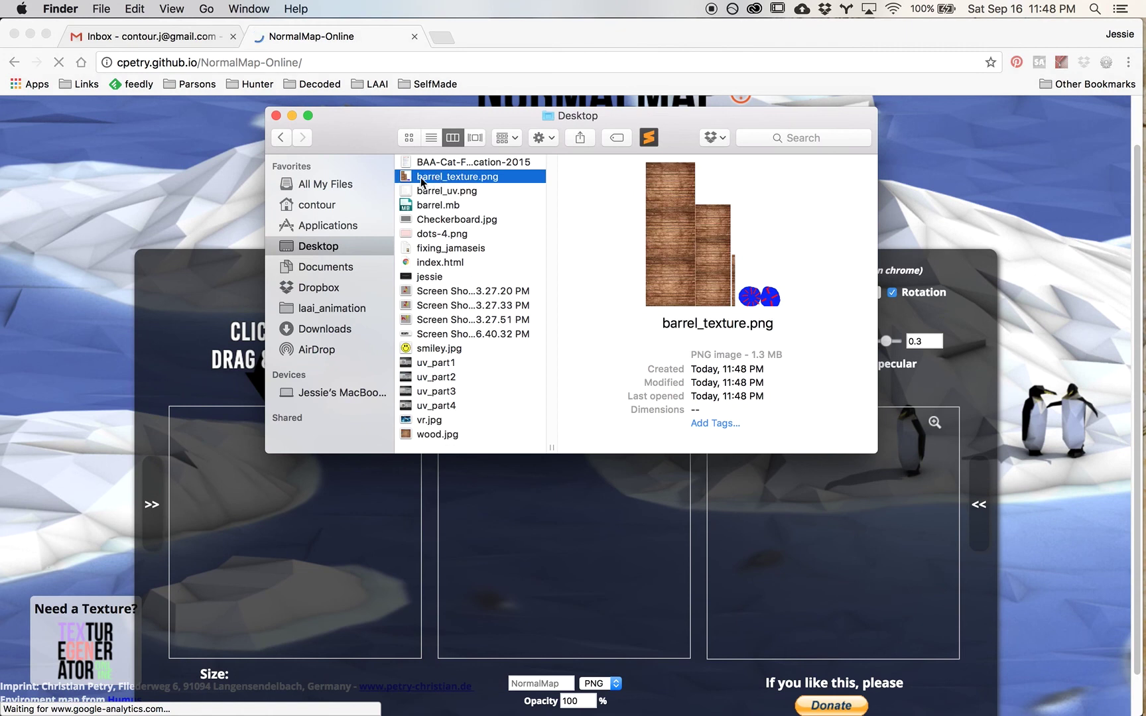
{"action": "left_click_drag", "start_coordinate": [410, 182], "coordinate": [254, 598]}
{"action": "left_click", "coordinate": [192, 372]}
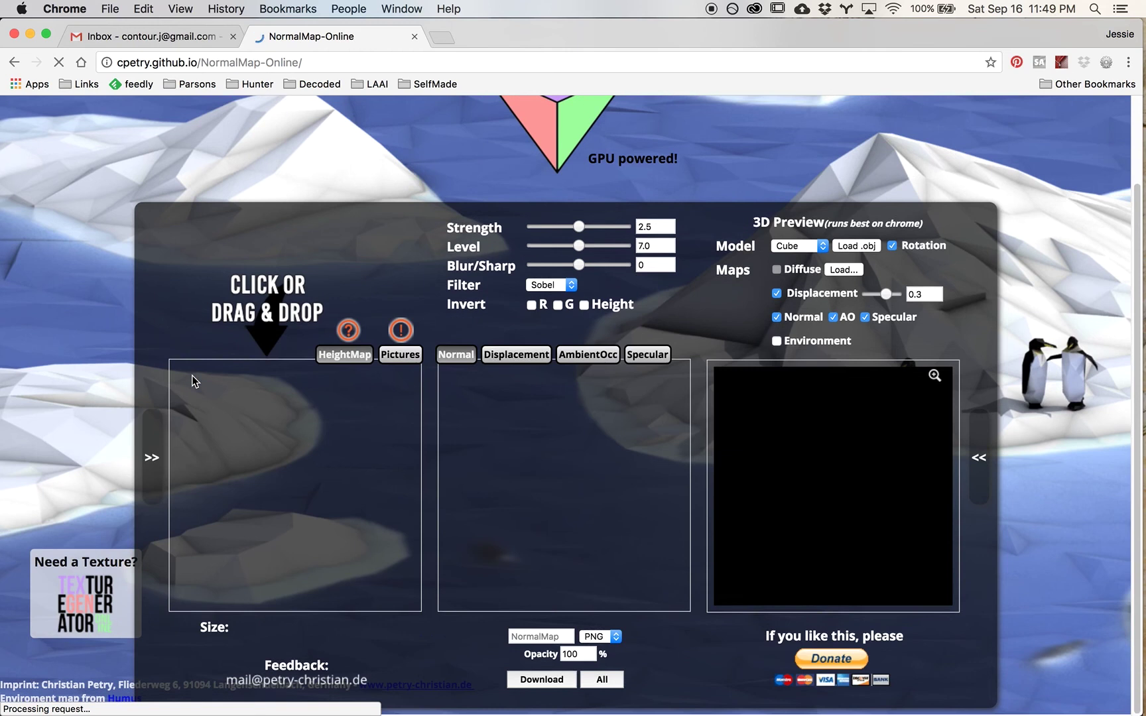
{"action": "key", "text": "super+Tab"}
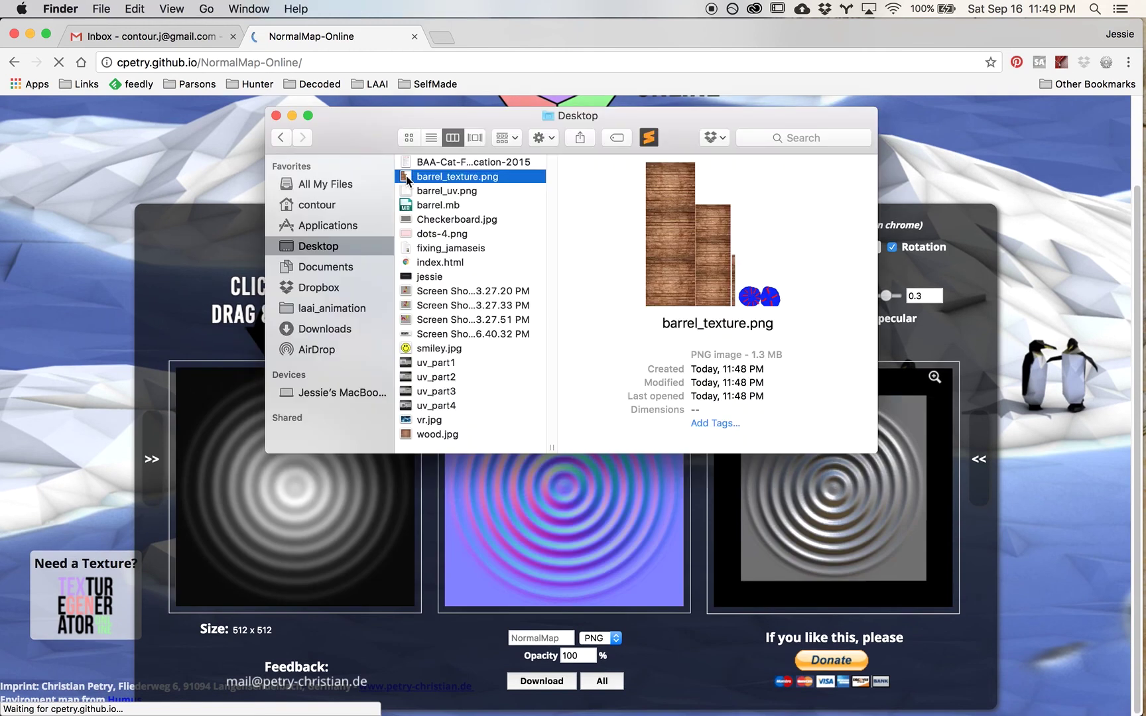
{"action": "left_click_drag", "start_coordinate": [408, 179], "coordinate": [302, 508]}
{"action": "key", "text": "super+Tab"}
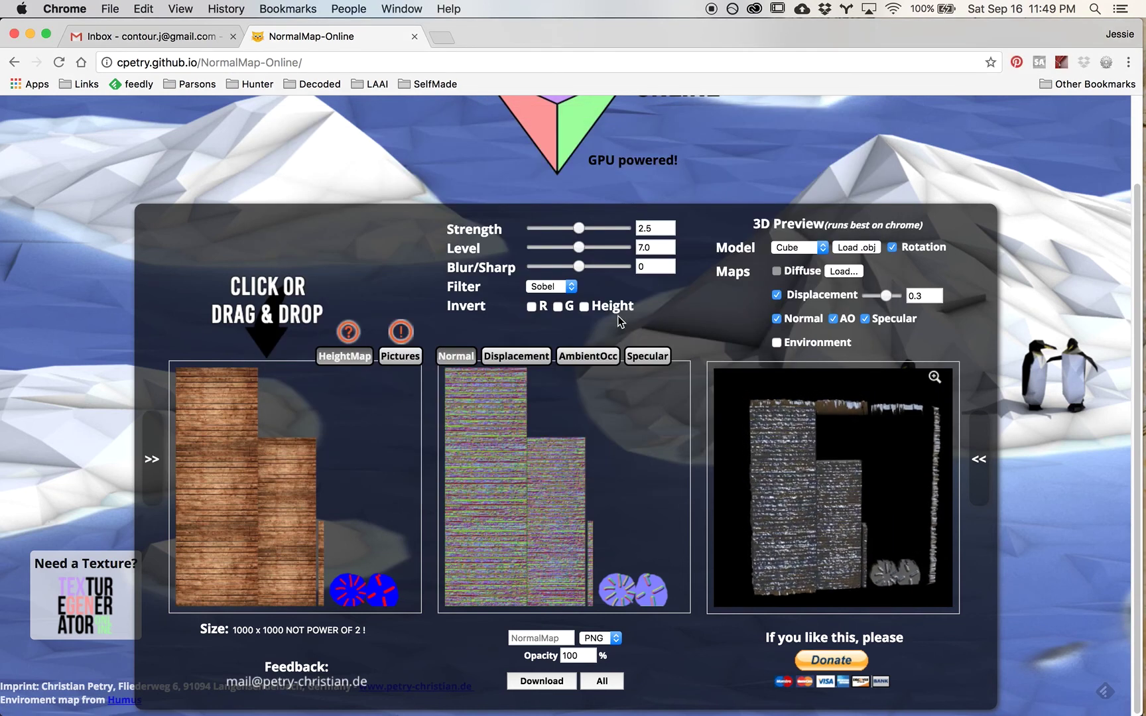
Step: Lower the normal map strength to 0.57 and download the map as PNG
{"action": "left_click_drag", "start_coordinate": [579, 228], "coordinate": [542, 225]}
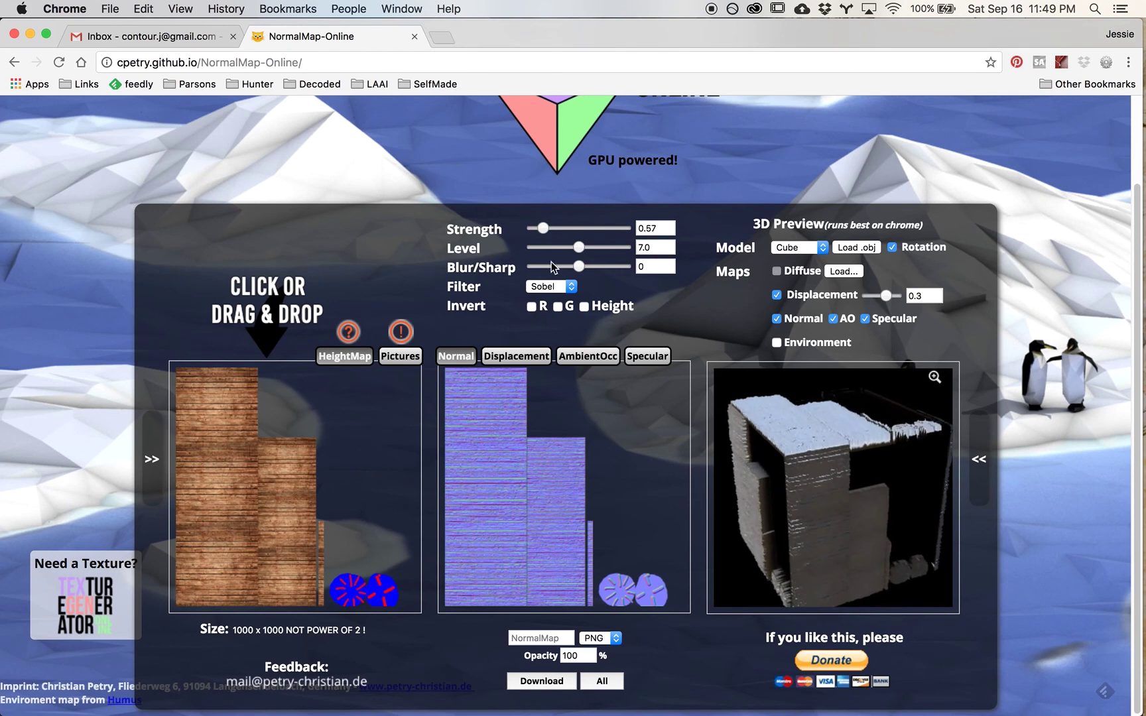
{"action": "left_click", "coordinate": [551, 690]}
{"action": "key", "text": "ctrl+Left"}
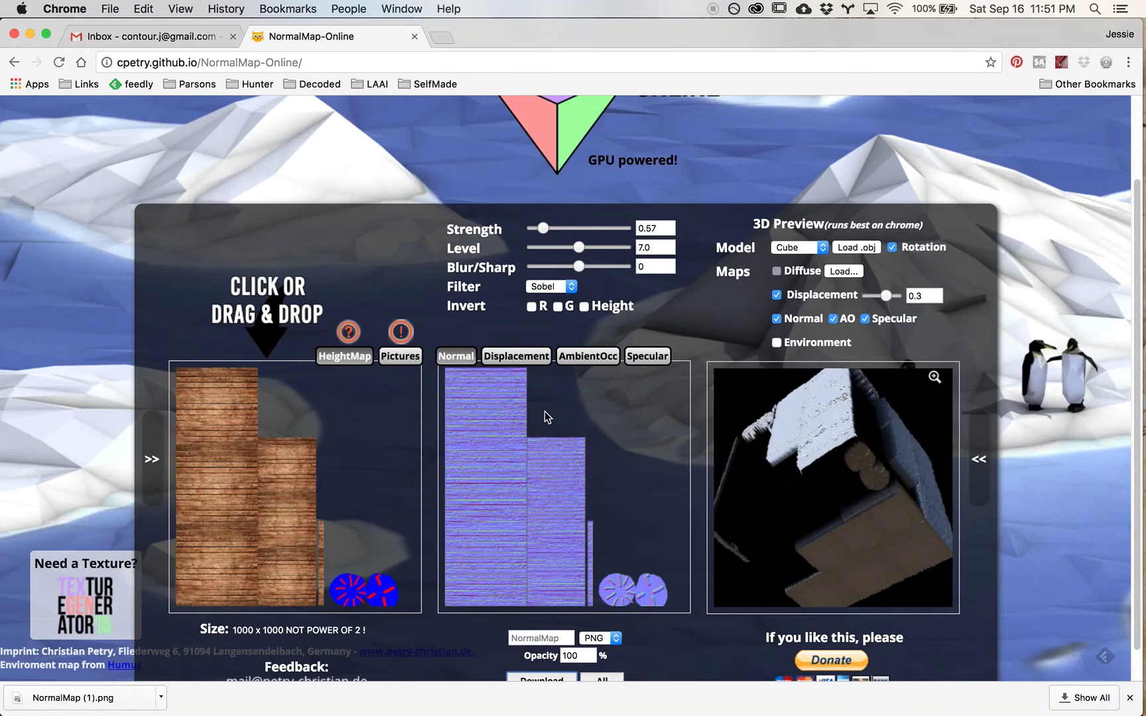
Step: Switch to Photoshop and save the texture document to the Desktop as barrel_bump.psd with Maximize Compatibility on
{"action": "key", "text": "super+Tab"}
{"action": "left_click", "coordinate": [338, 360]}
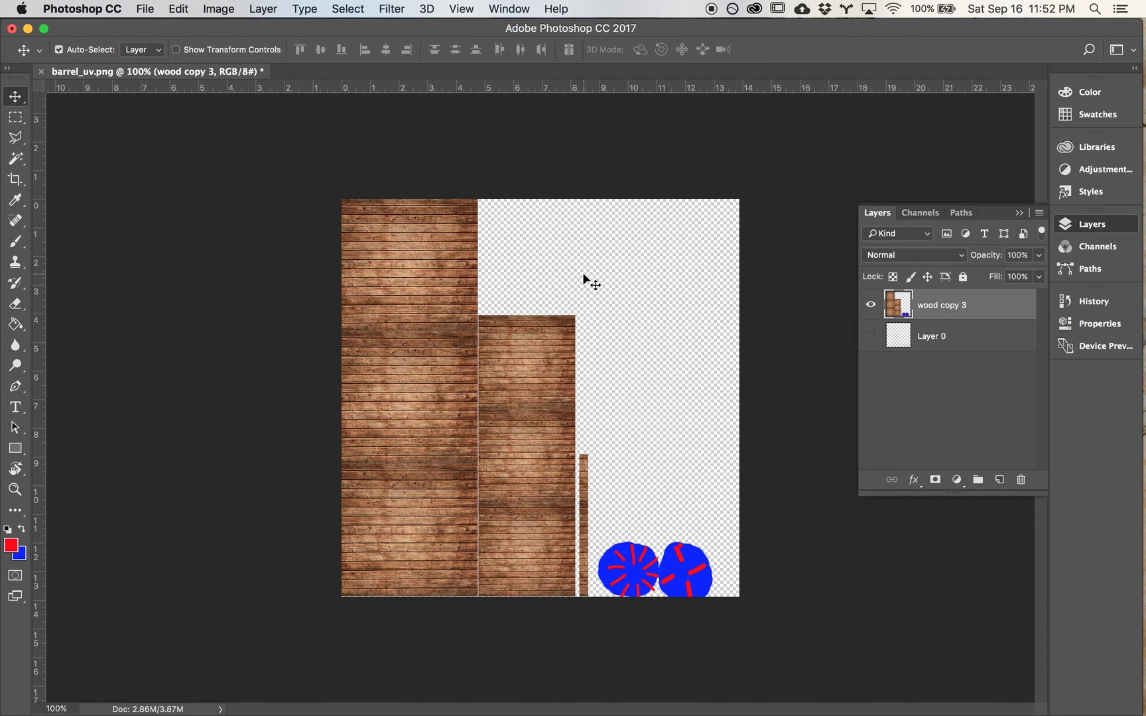
{"action": "key", "text": "super+s"}
{"action": "key", "text": "Down"}
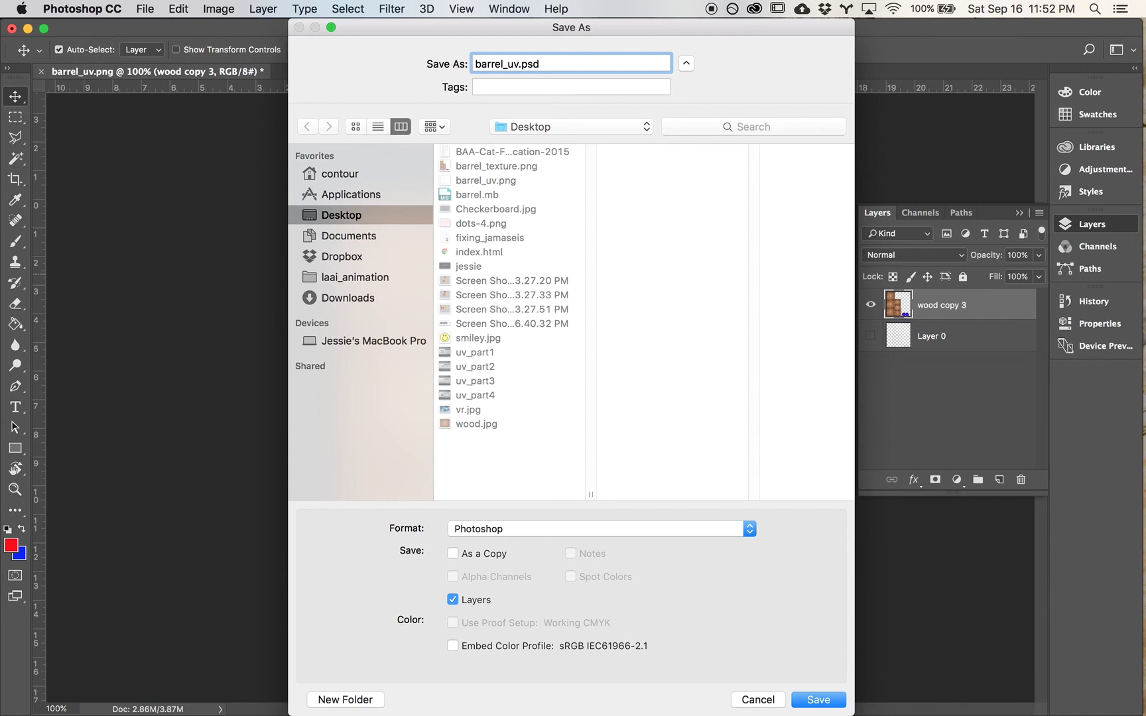
{"action": "key", "text": "BackSpace"}
{"action": "key", "text": "BackSpace"}
{"action": "type", "text": "bump"}
{"action": "left_click", "coordinate": [816, 699]}
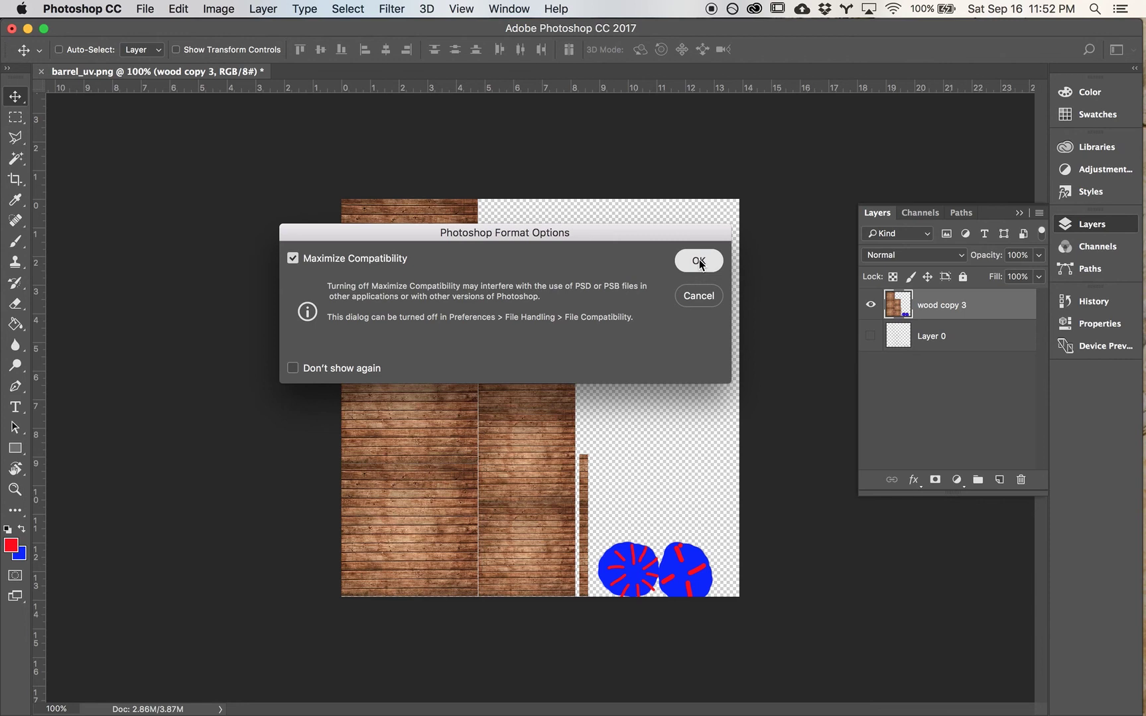
{"action": "left_click", "coordinate": [699, 260]}
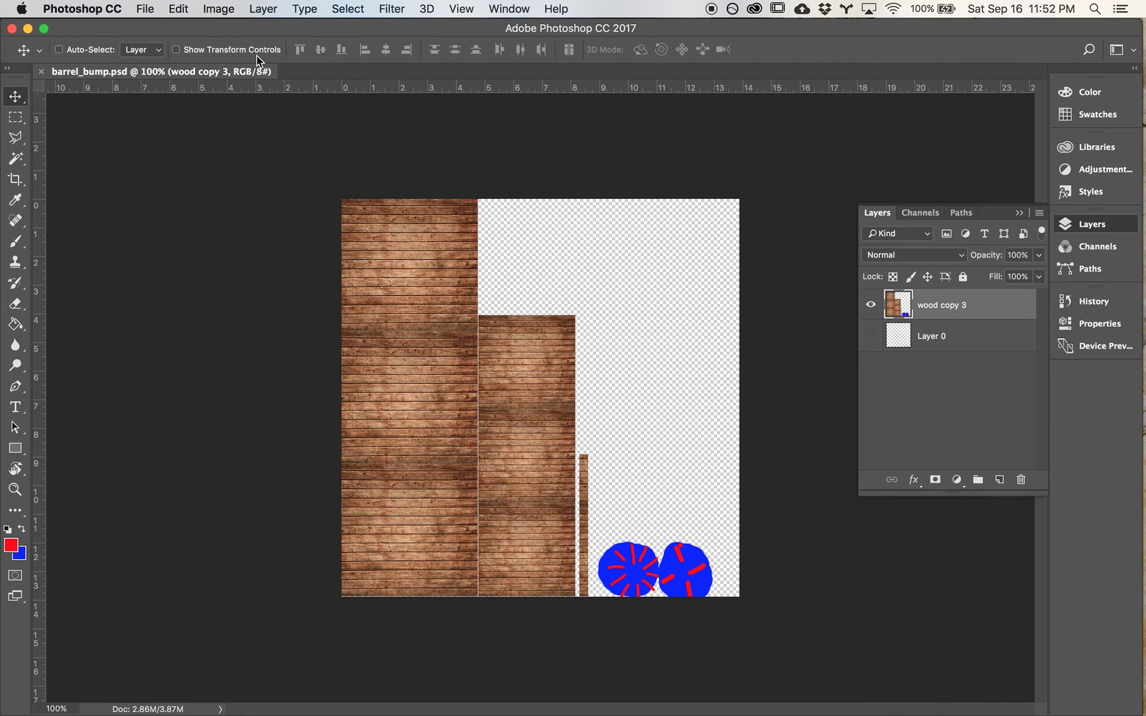
Step: Desaturate the merged wood and paint layer, wood copy 3, to greyscale tones for the bump map
{"action": "left_click", "coordinate": [235, 10]}
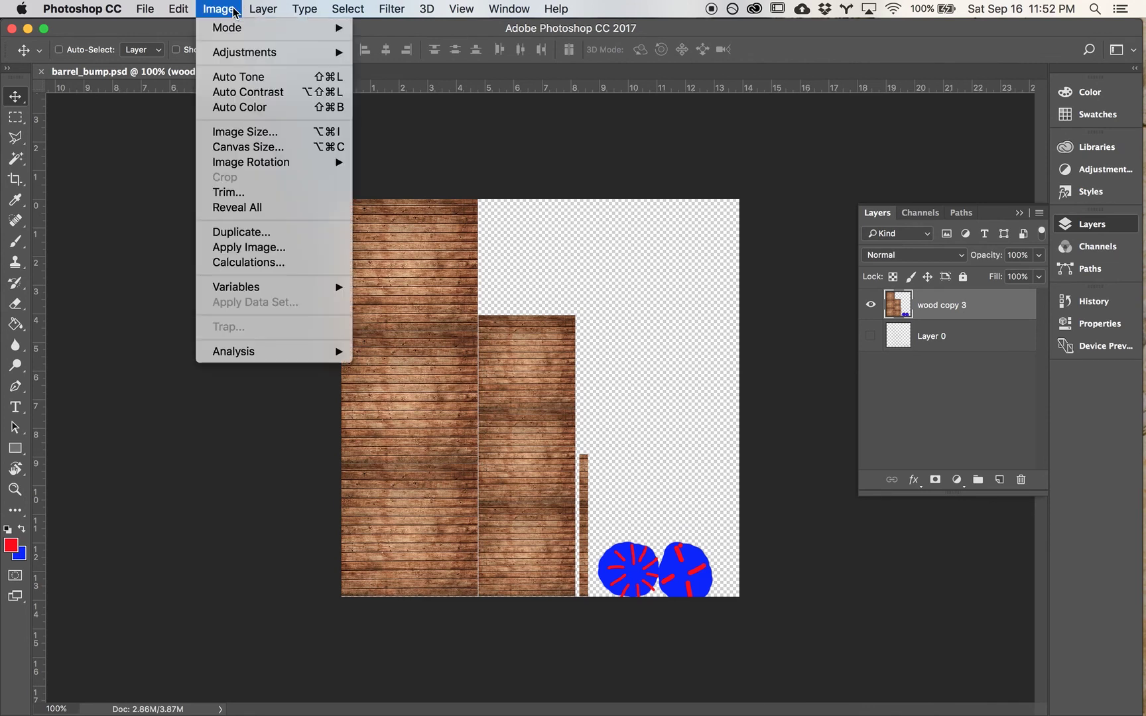
{"action": "mouse_move", "coordinate": [251, 60]}
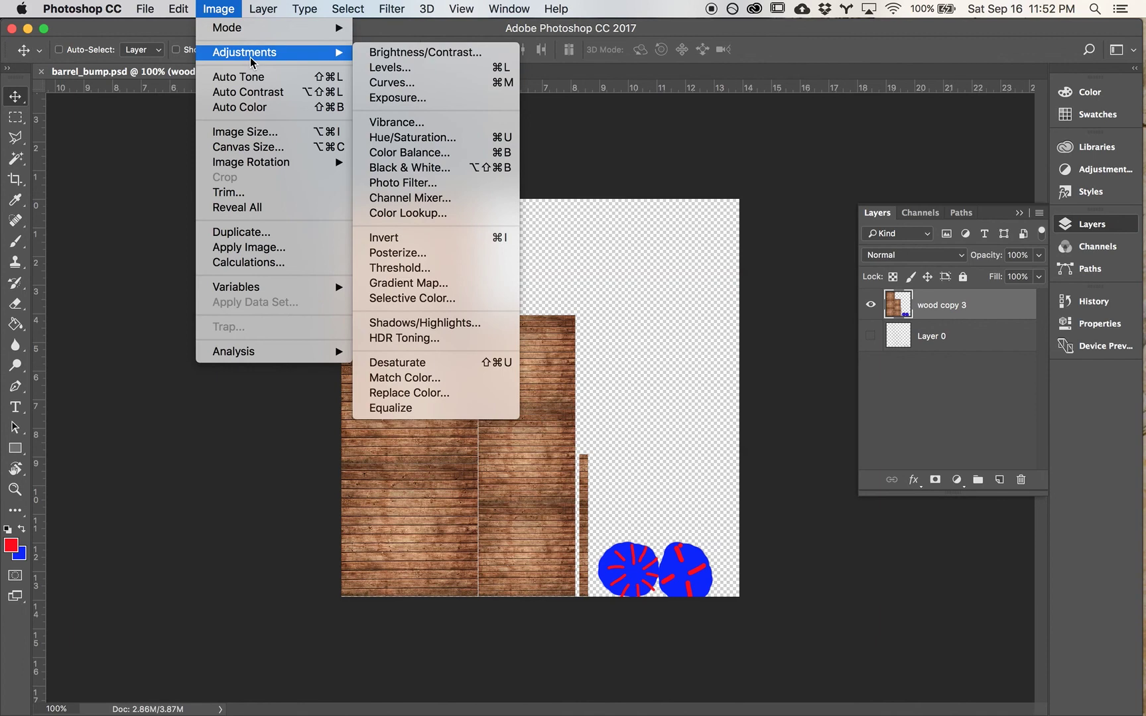
{"action": "left_click", "coordinate": [375, 364]}
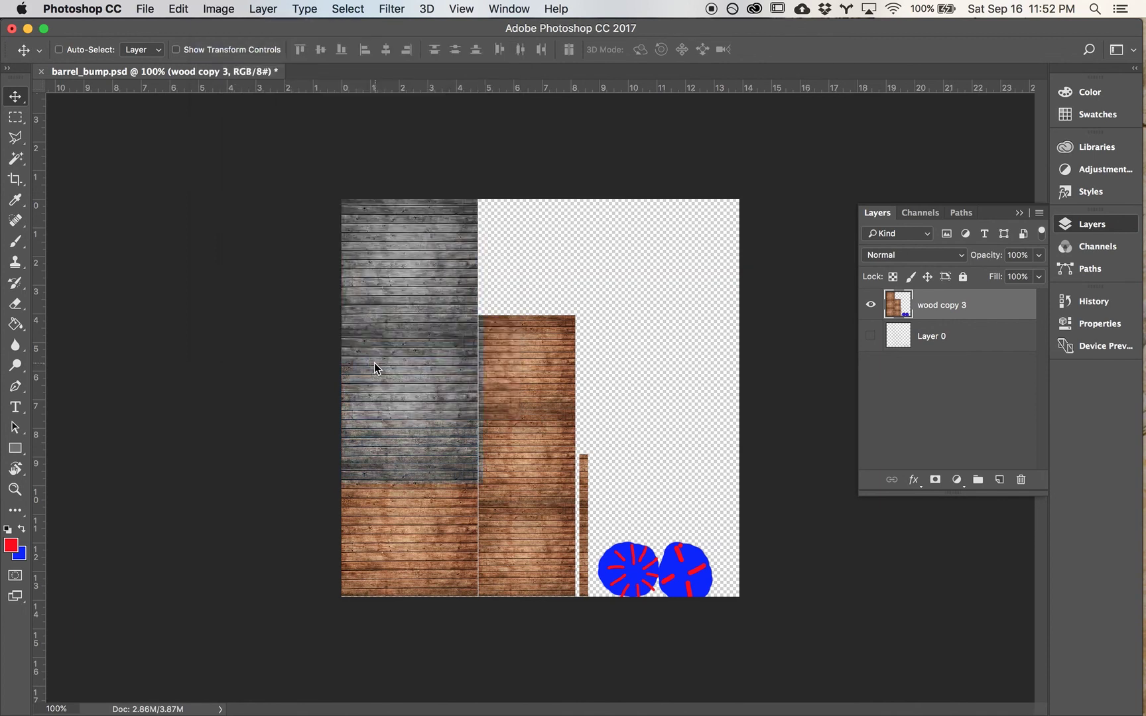
{"action": "scroll", "coordinate": [375, 364], "scroll_direction": "up", "scroll_amount": 4, "text": "alt"}
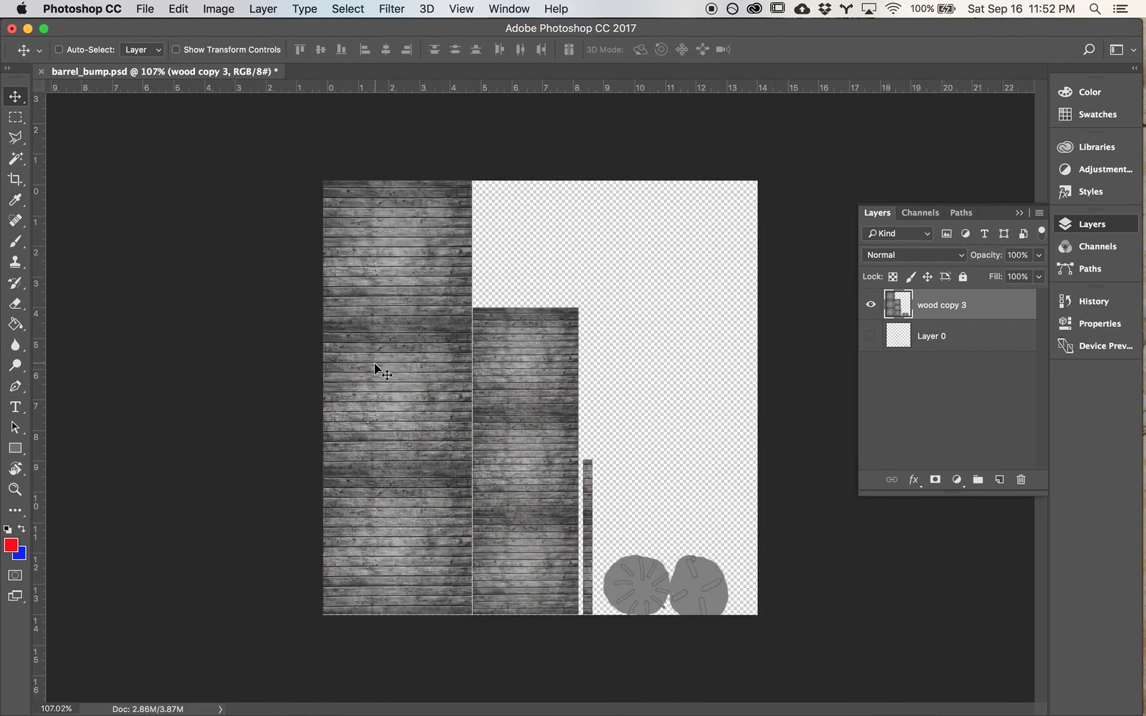
{"action": "scroll", "coordinate": [375, 363], "scroll_direction": "up", "scroll_amount": 3, "text": "alt"}
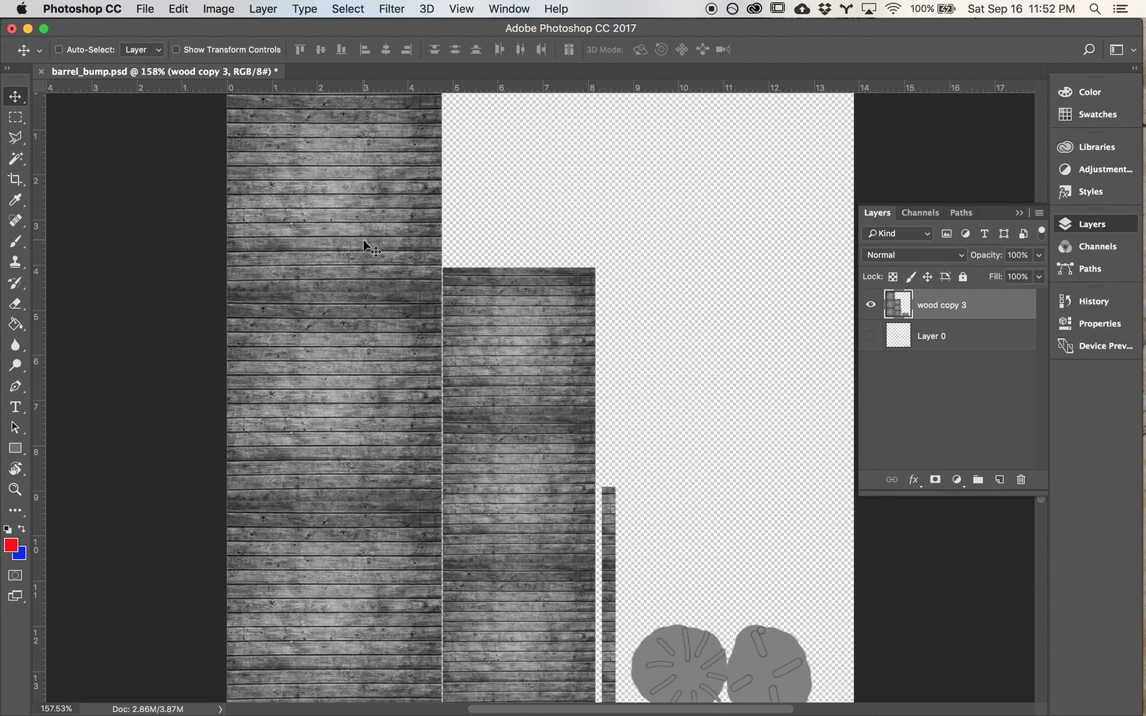
Step: Darken and flatten the wood copy 3 layer with Brightness/Contrast, using brightness -136 and contrast -44
{"action": "left_click", "coordinate": [233, 14]}
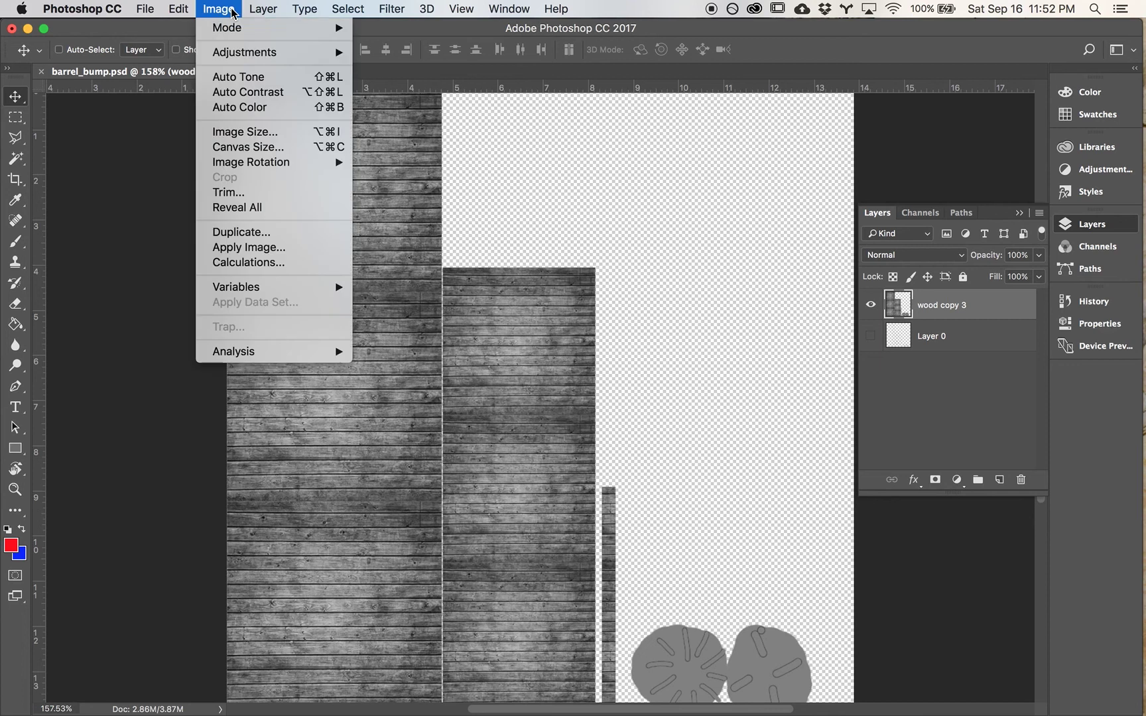
{"action": "mouse_move", "coordinate": [237, 34]}
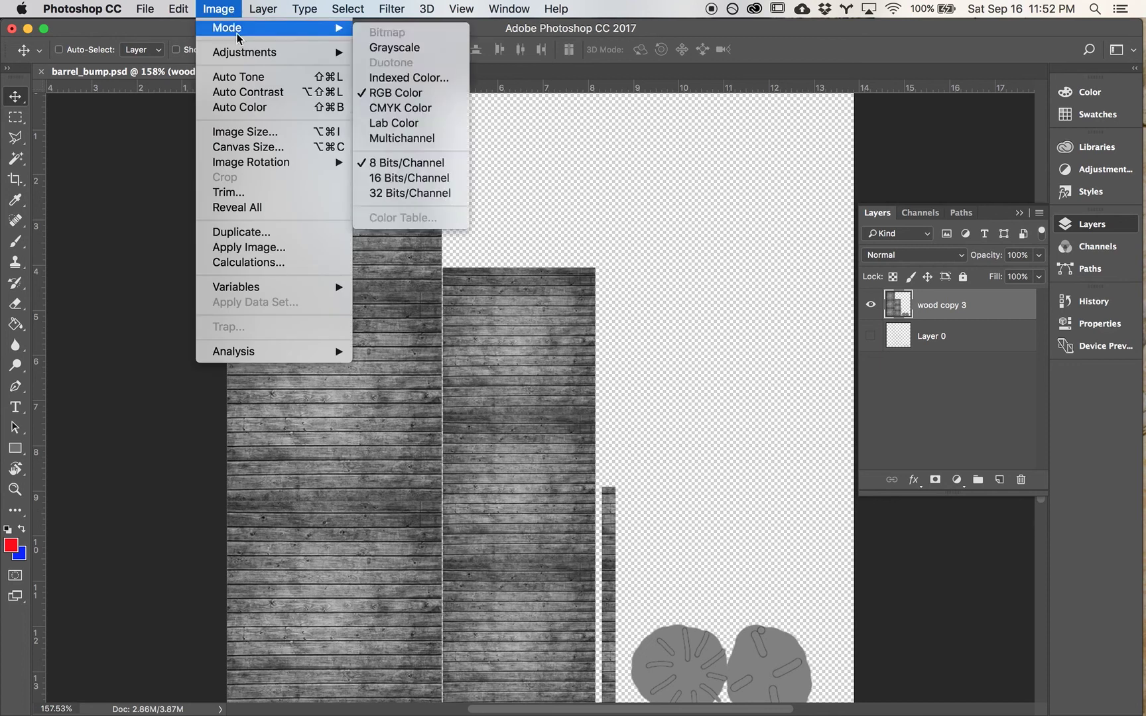
{"action": "mouse_move", "coordinate": [258, 55]}
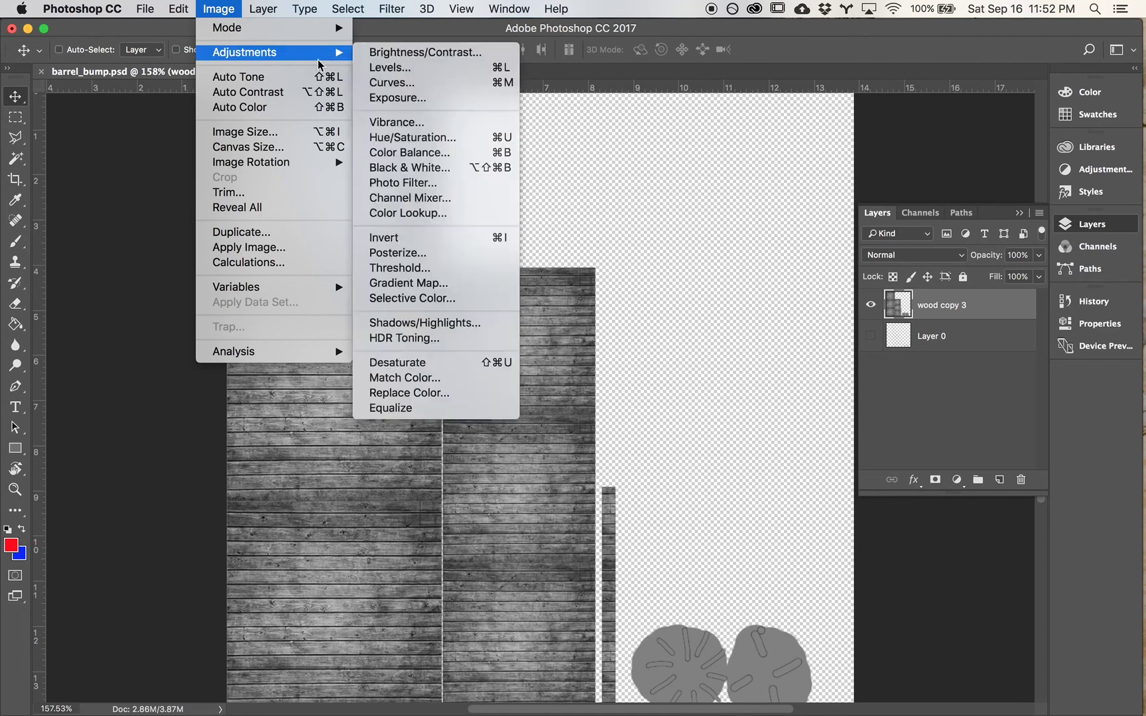
{"action": "left_click", "coordinate": [384, 53]}
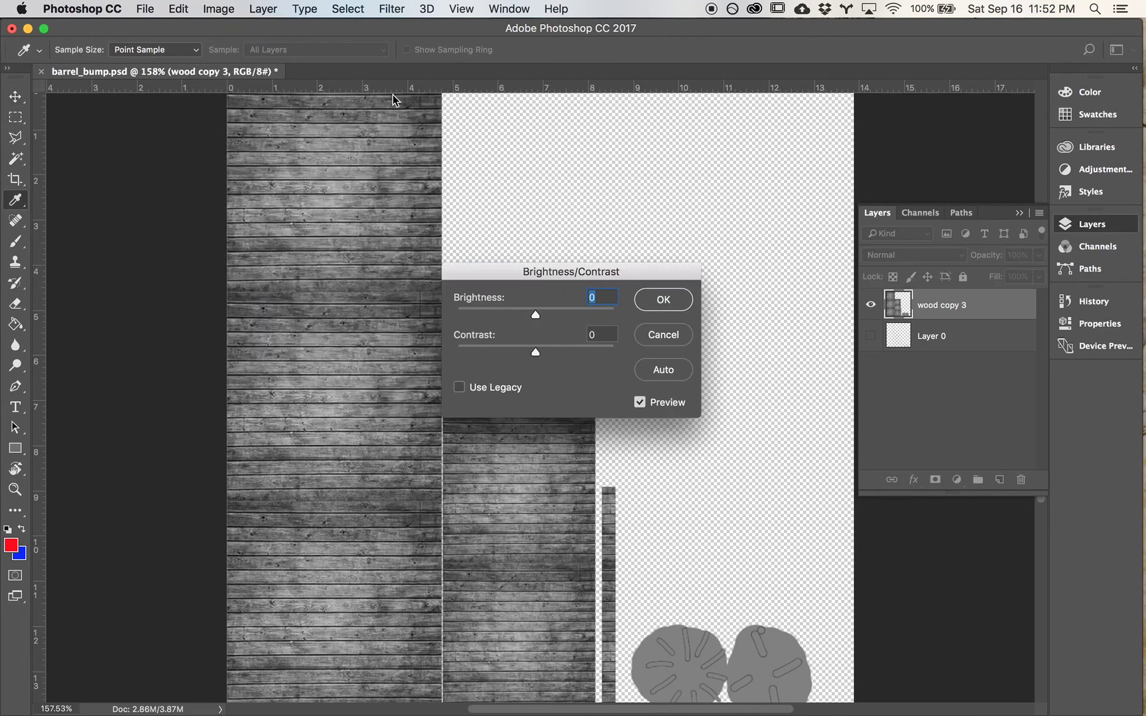
{"action": "left_click_drag", "start_coordinate": [536, 355], "coordinate": [474, 357]}
{"action": "left_click_drag", "start_coordinate": [537, 316], "coordinate": [463, 316]}
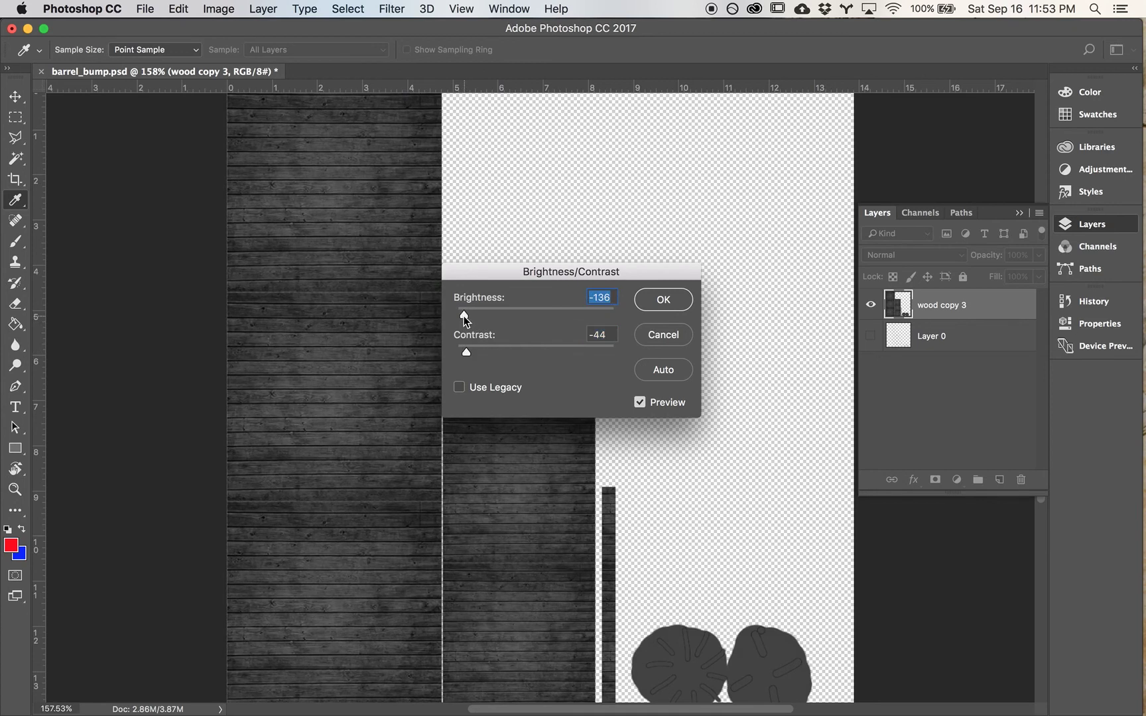
{"action": "left_click", "coordinate": [677, 304]}
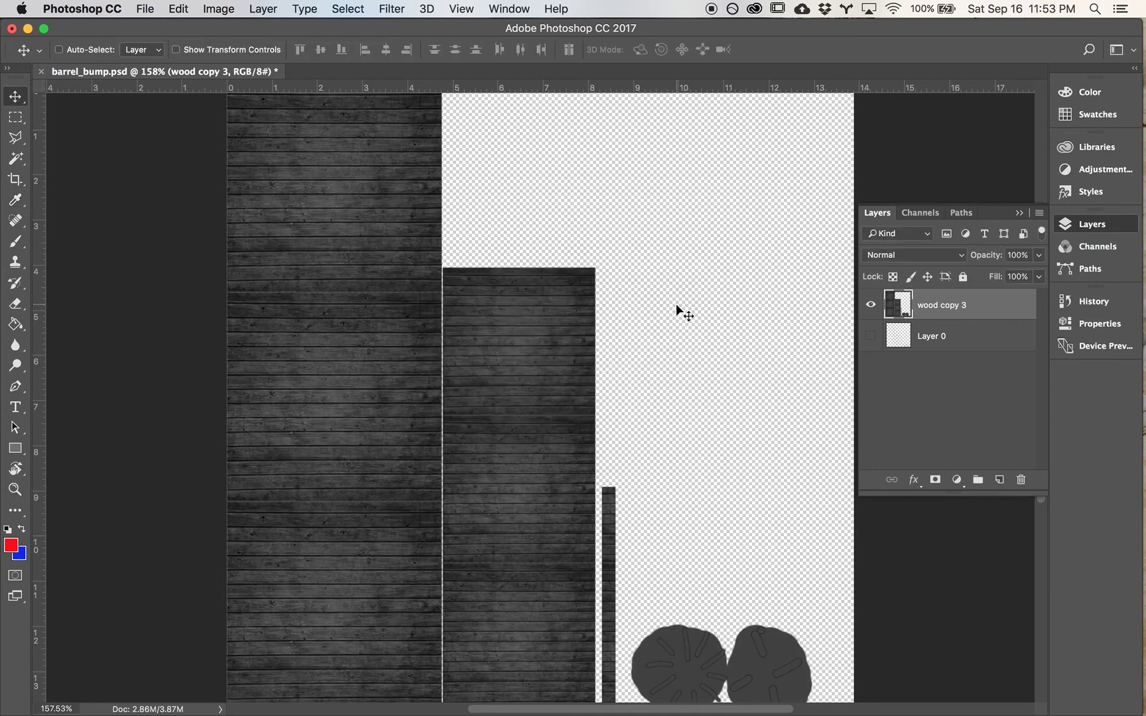
Step: Save the bump document and a PNG copy on the Desktop as barrel_bump.png with smallest compression and no interlacing
{"action": "key", "text": "super+s"}
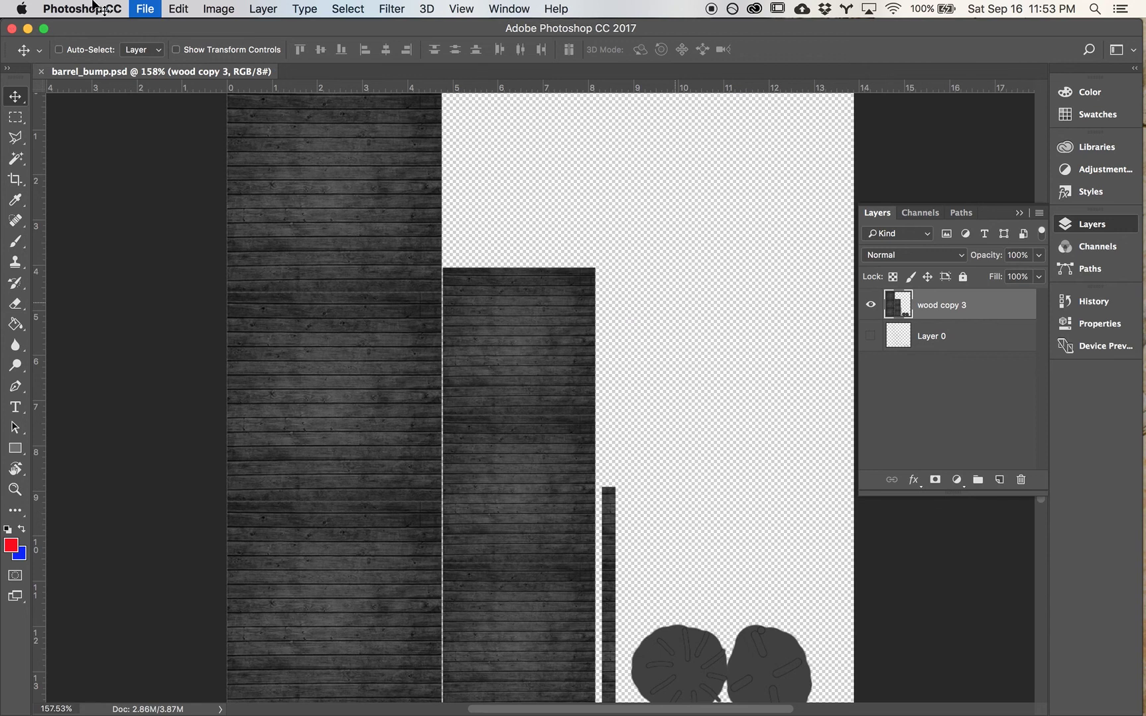
{"action": "left_click", "coordinate": [58, 49]}
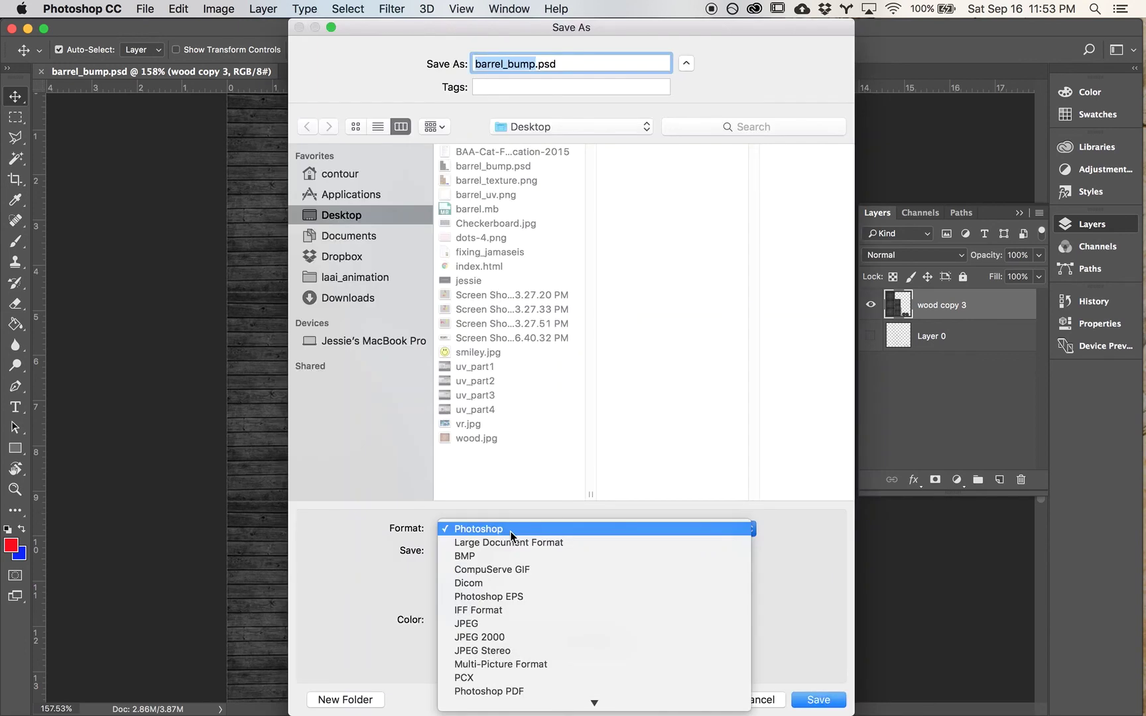
{"action": "scroll", "coordinate": [478, 674], "scroll_direction": "down", "scroll_amount": 4}
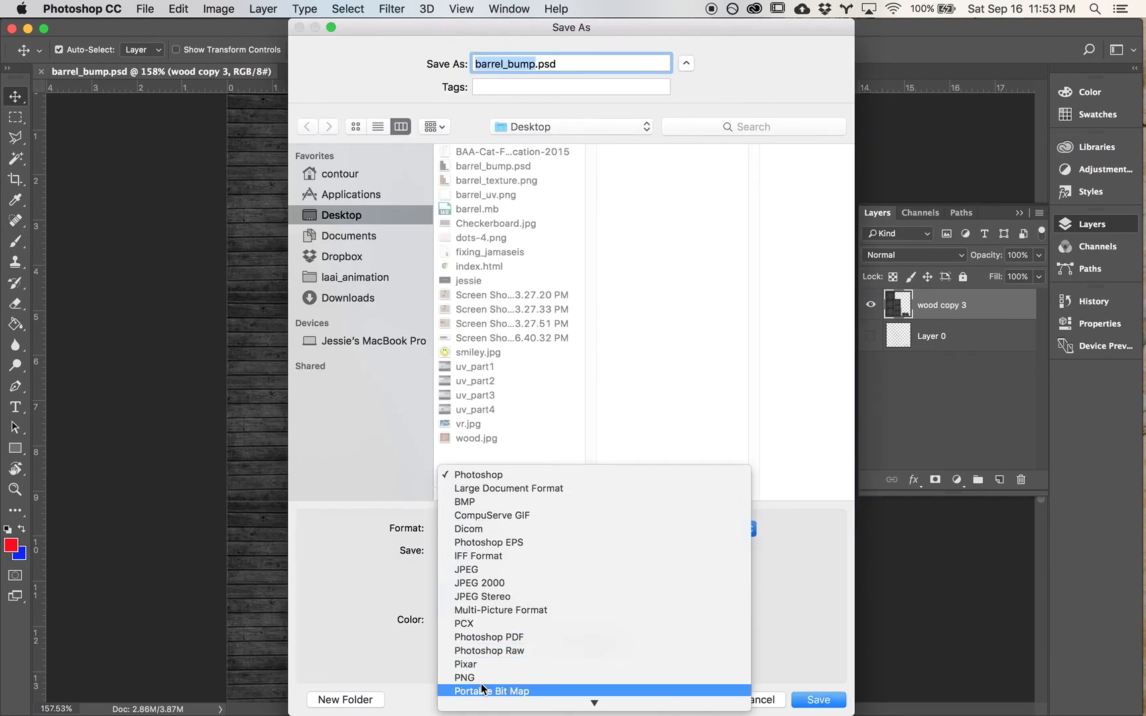
{"action": "left_click", "coordinate": [478, 677]}
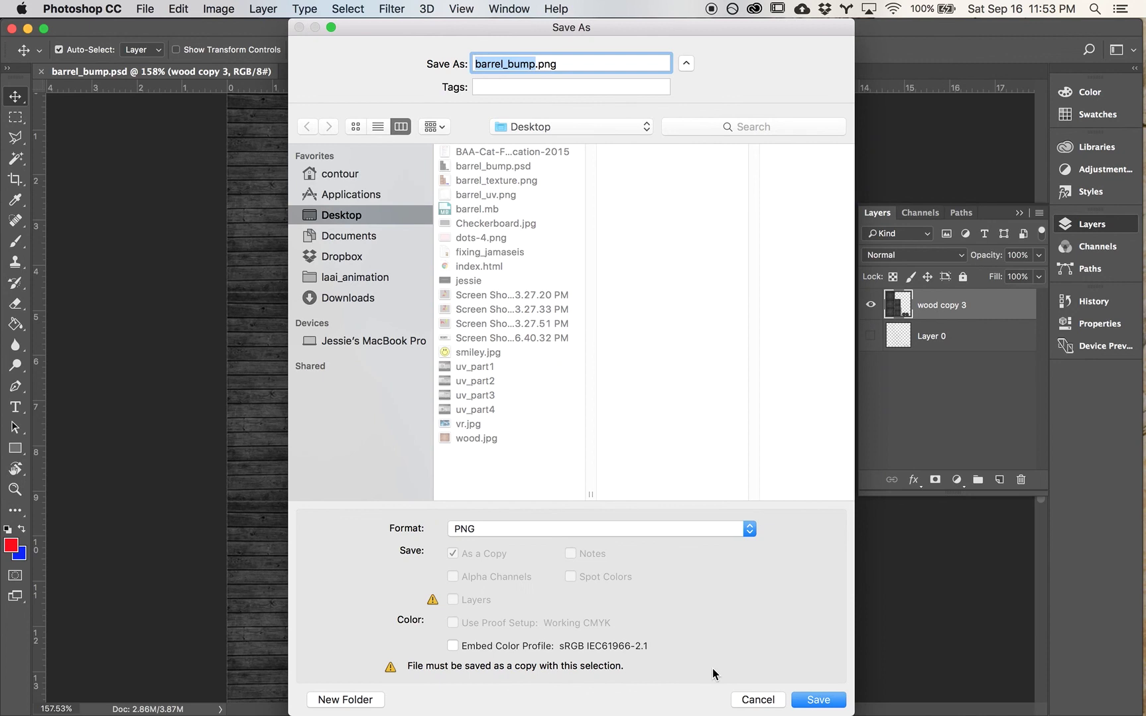
{"action": "left_click", "coordinate": [822, 702]}
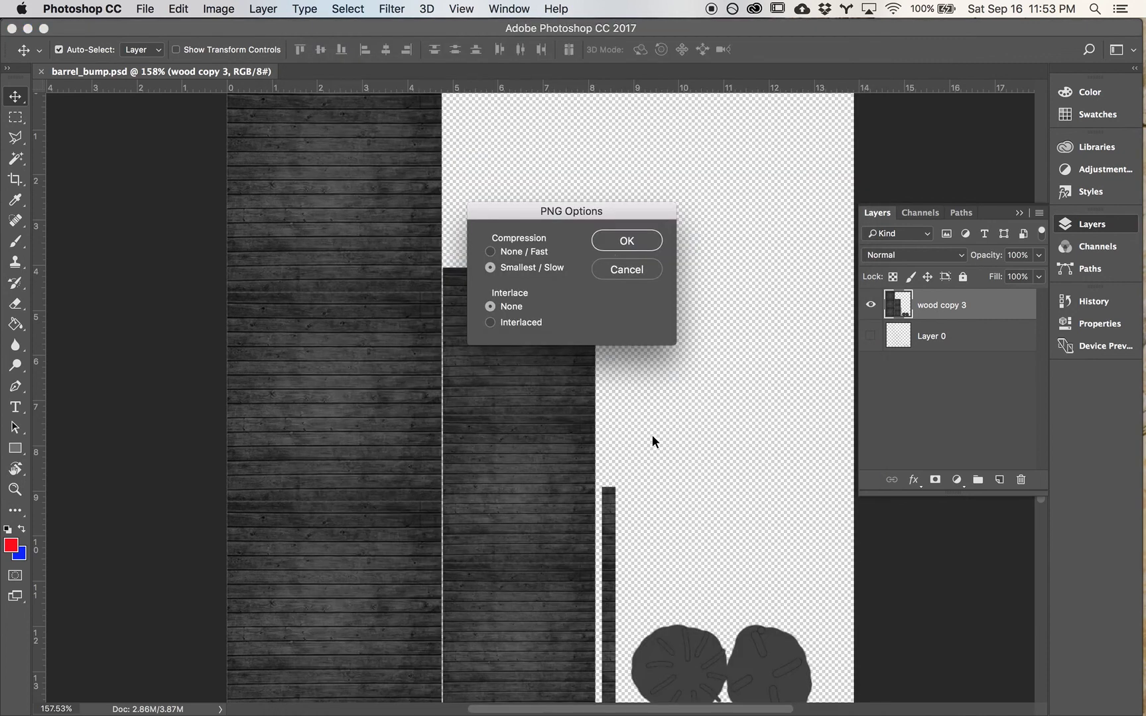
{"action": "left_click", "coordinate": [617, 251]}
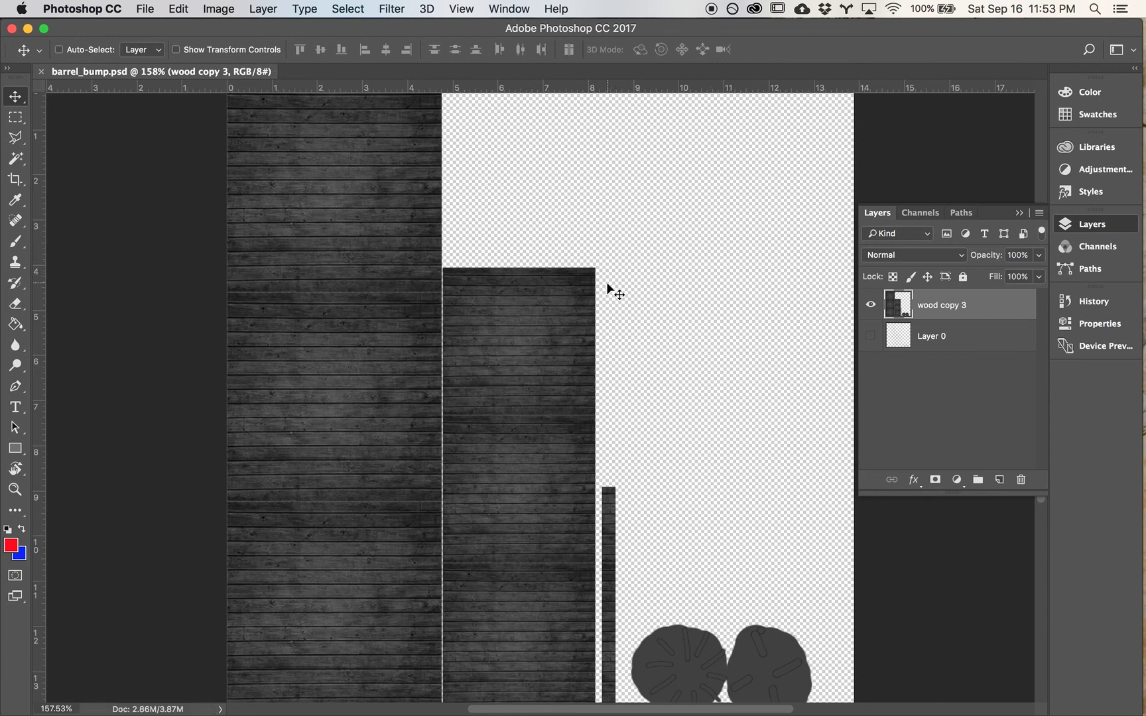
Step: Switch by way of Unity to the barrel scene in Maya and close the UV Editor
{"action": "key", "text": "super+Tab"}
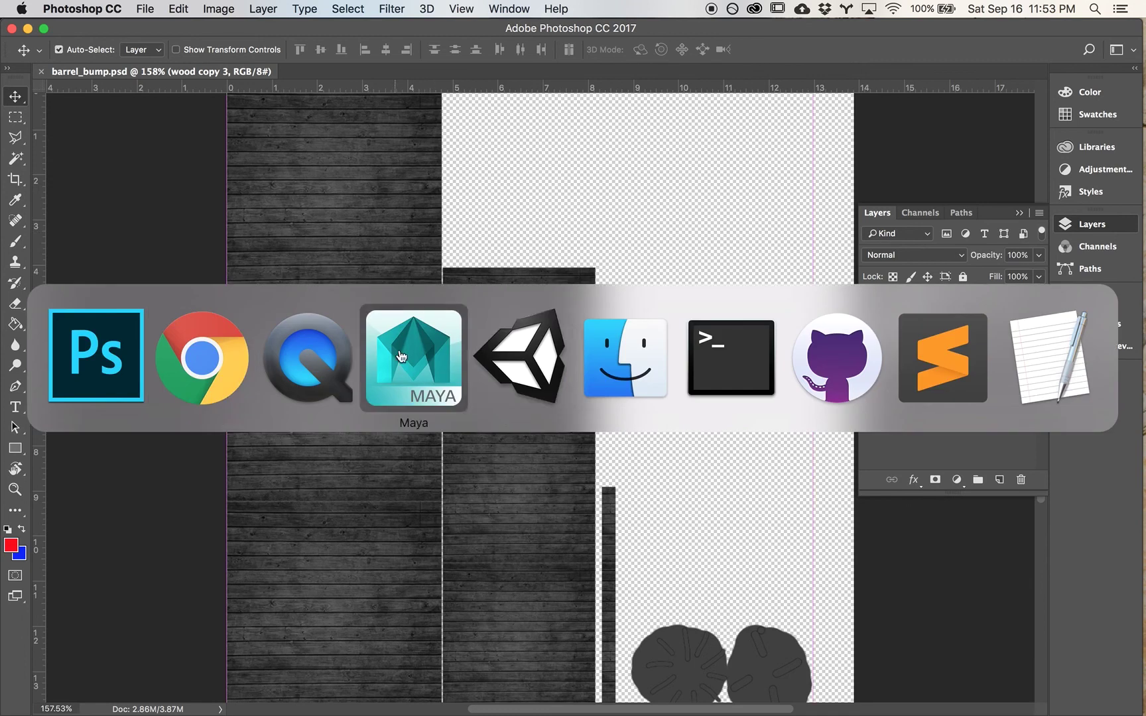
{"action": "left_click", "coordinate": [523, 365]}
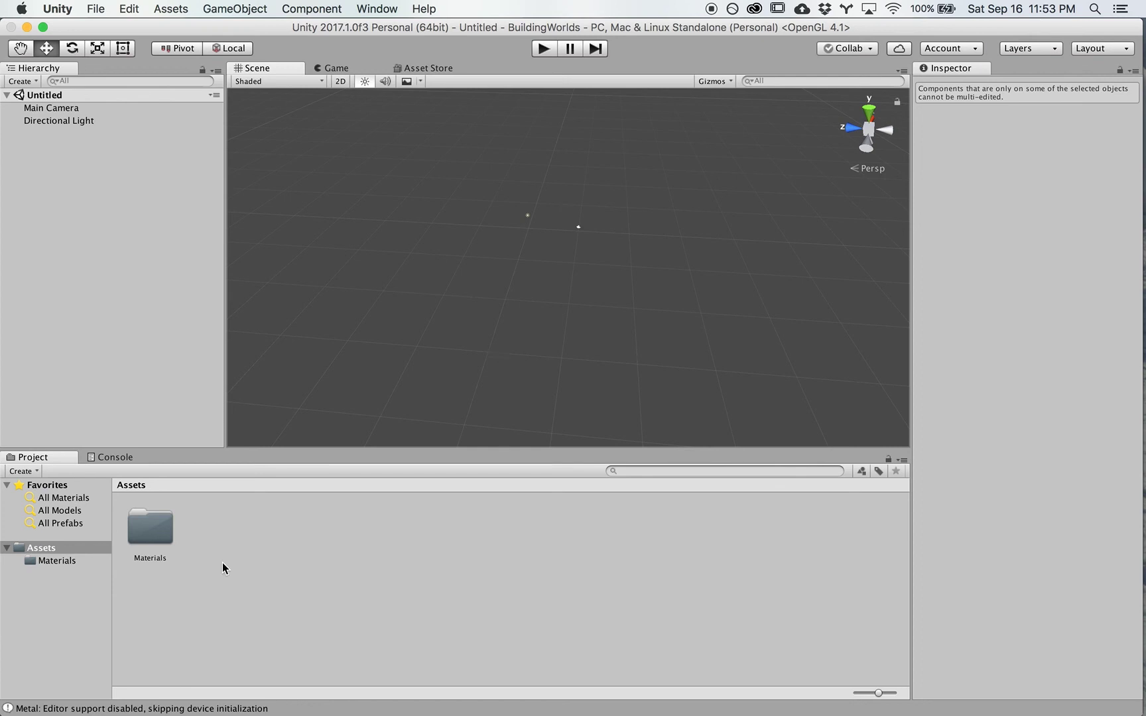
{"action": "key", "text": "super+Tab"}
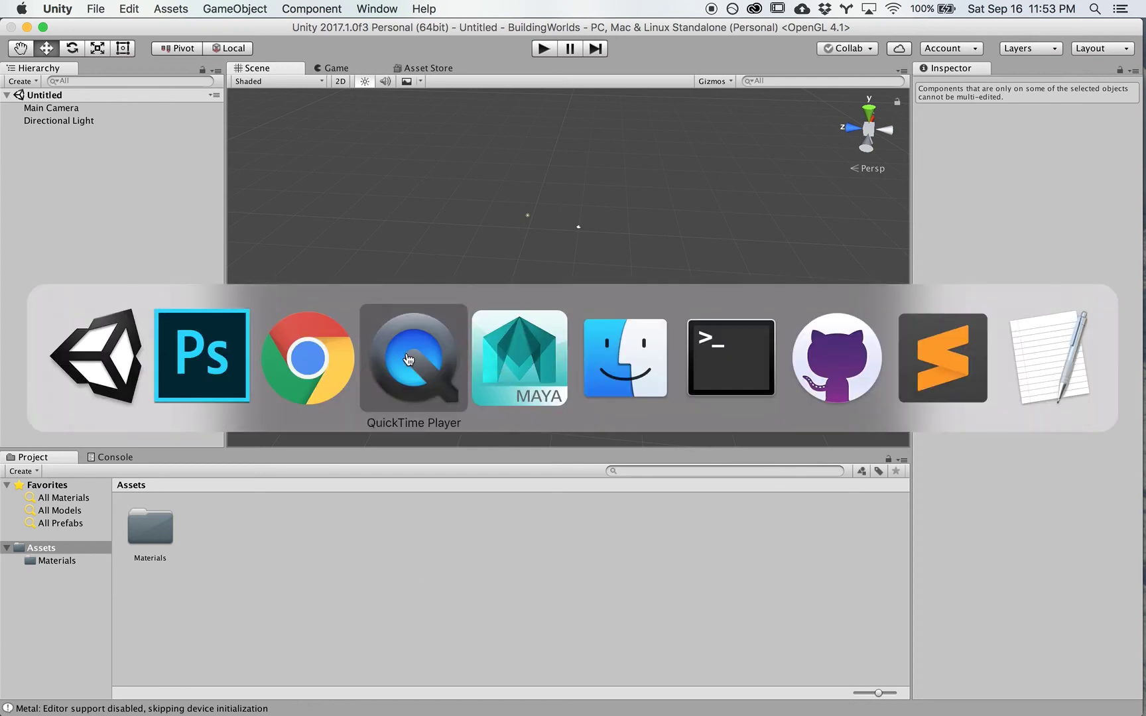
{"action": "left_click", "coordinate": [494, 364]}
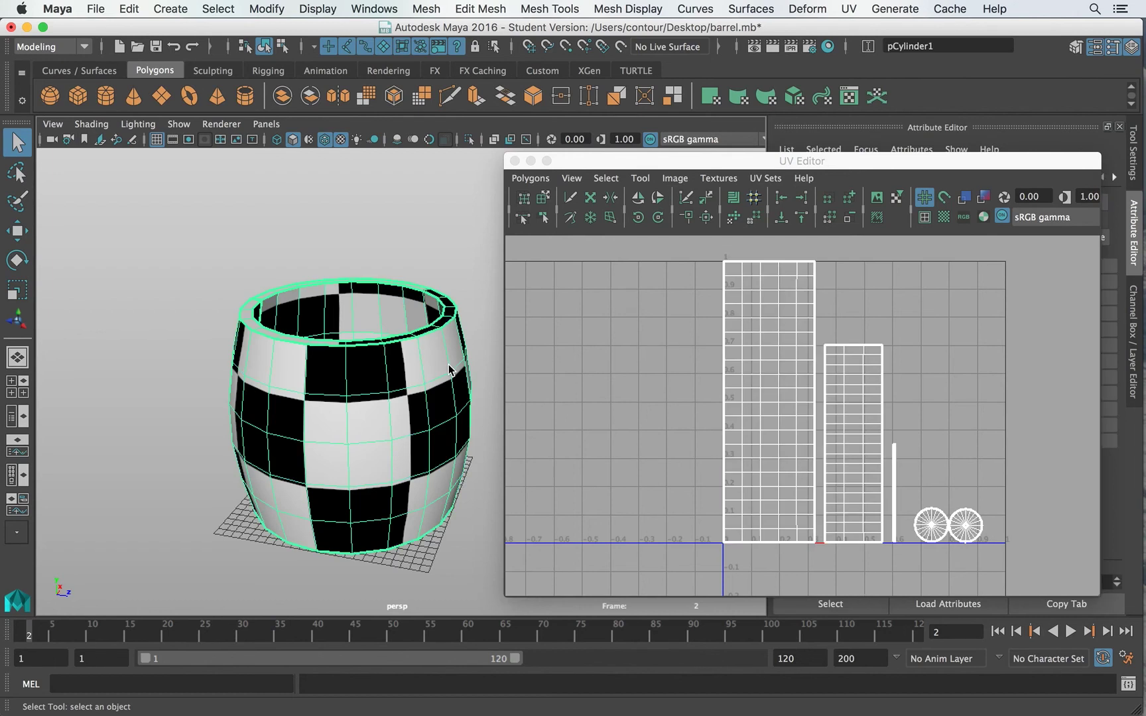
{"action": "left_click", "coordinate": [95, 9]}
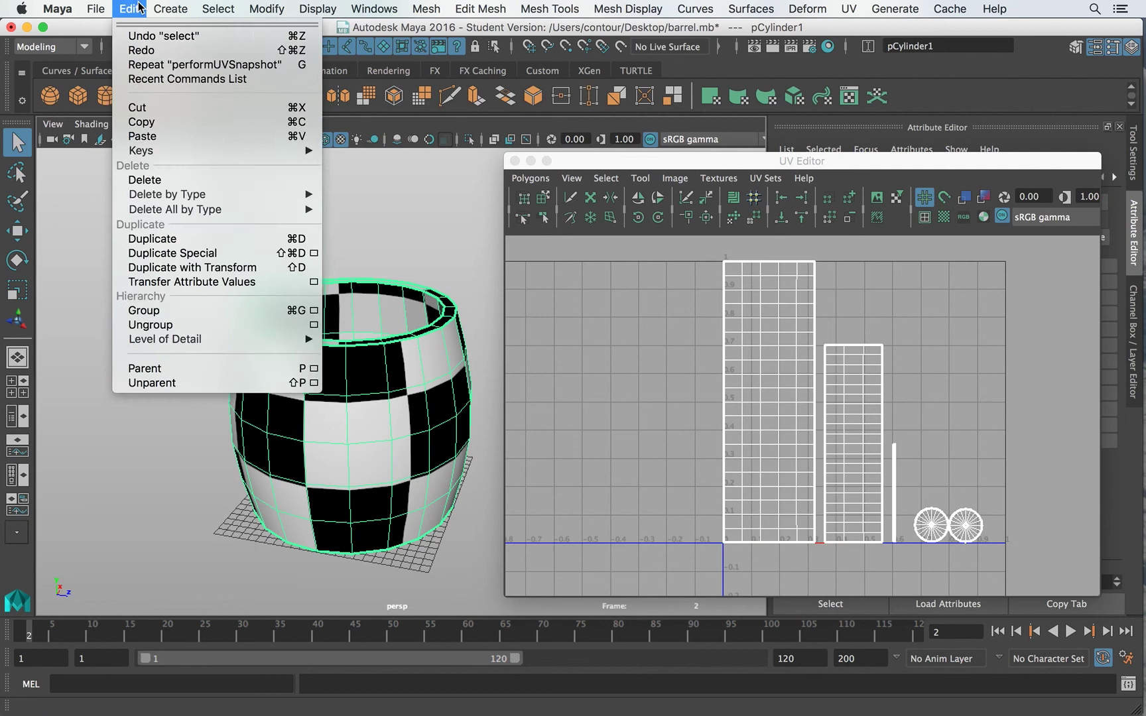
{"action": "left_click", "coordinate": [138, 8]}
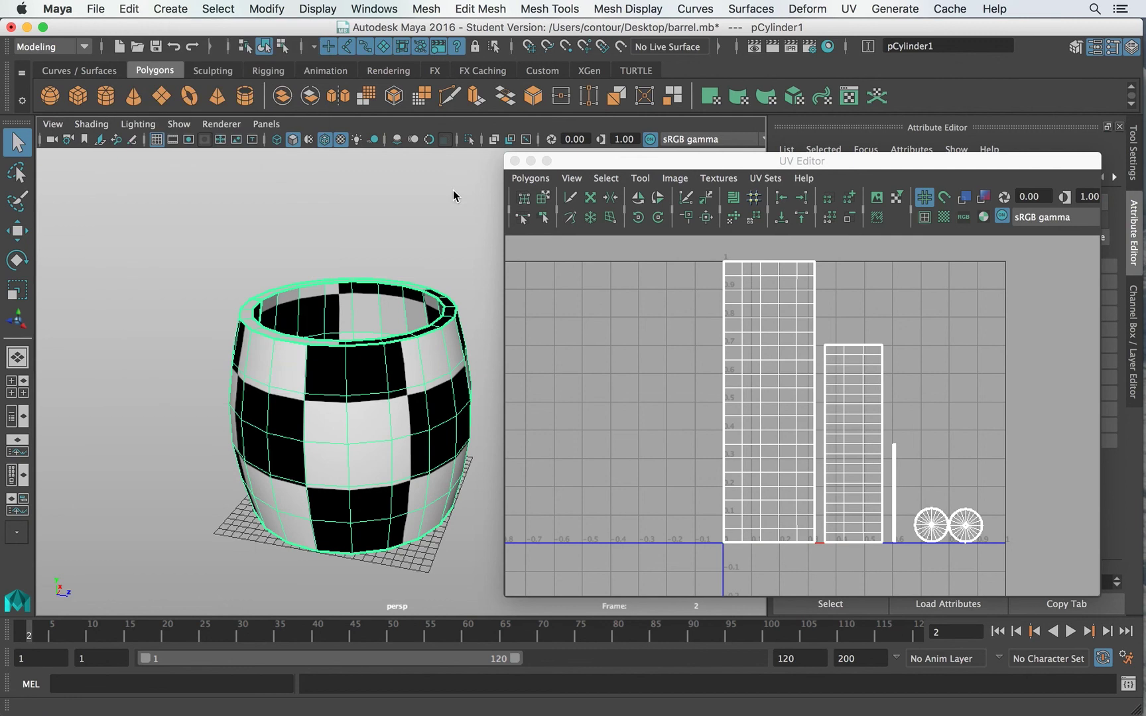
{"action": "left_click", "coordinate": [515, 161]}
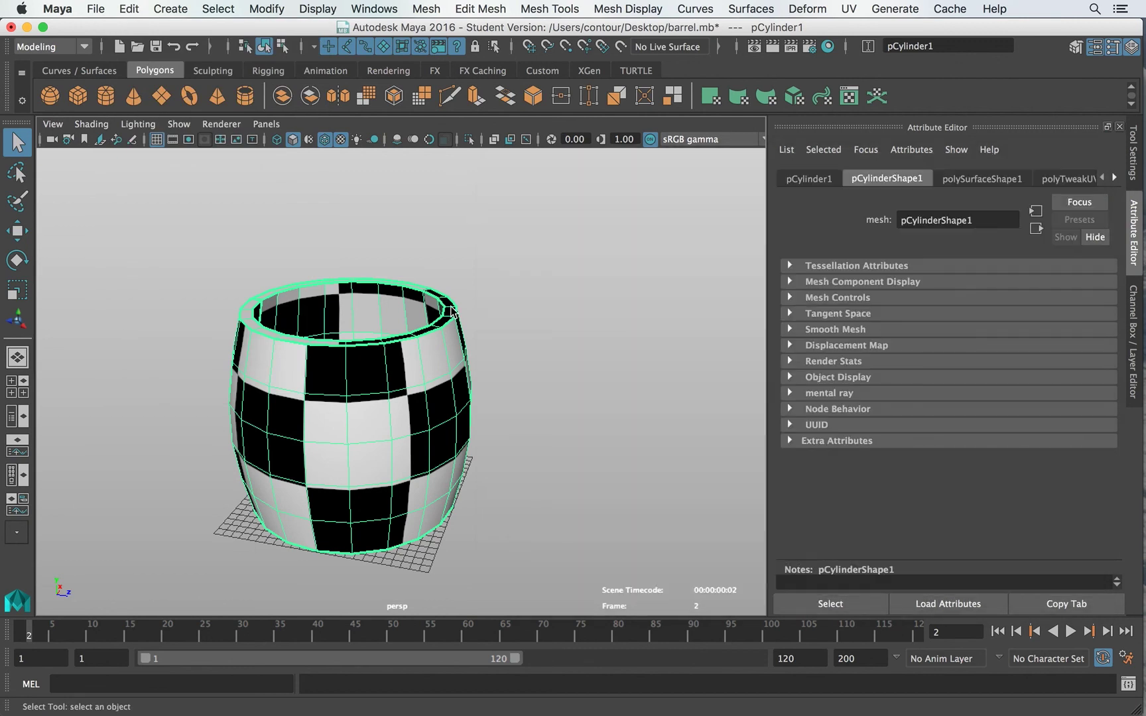
Step: Show the Channel Box and the Outliner, and delete the leftover curved tube pCylinder2 from the scene
{"action": "left_click", "coordinate": [1134, 340]}
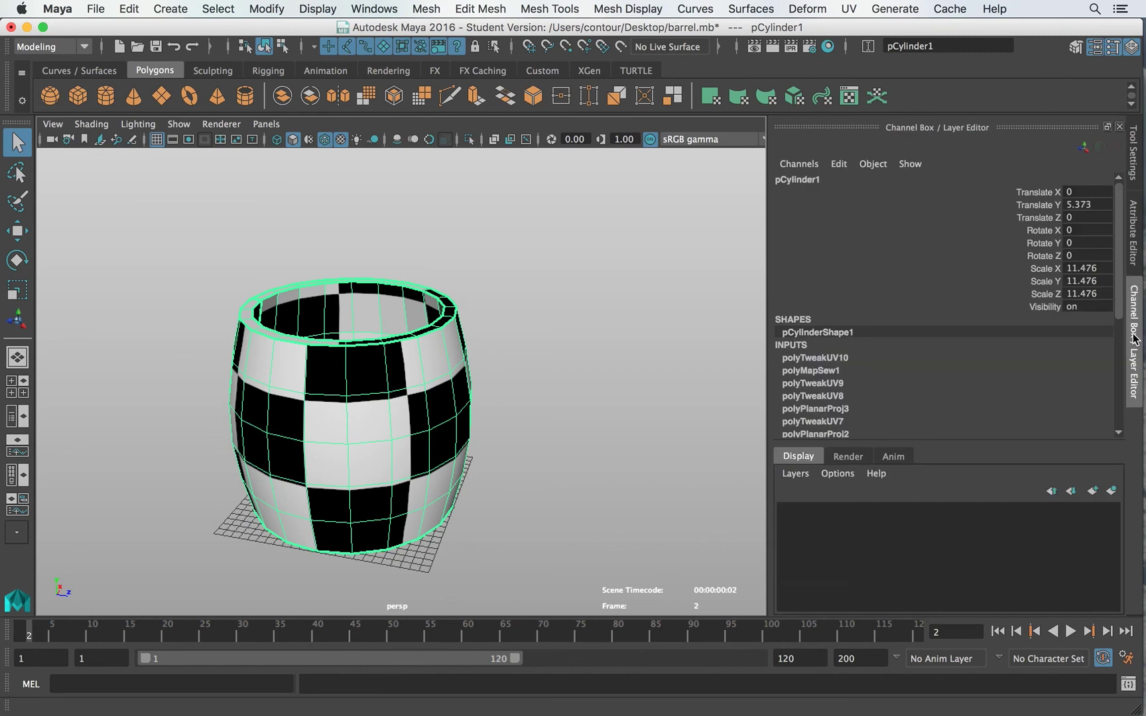
{"action": "left_click", "coordinate": [20, 425]}
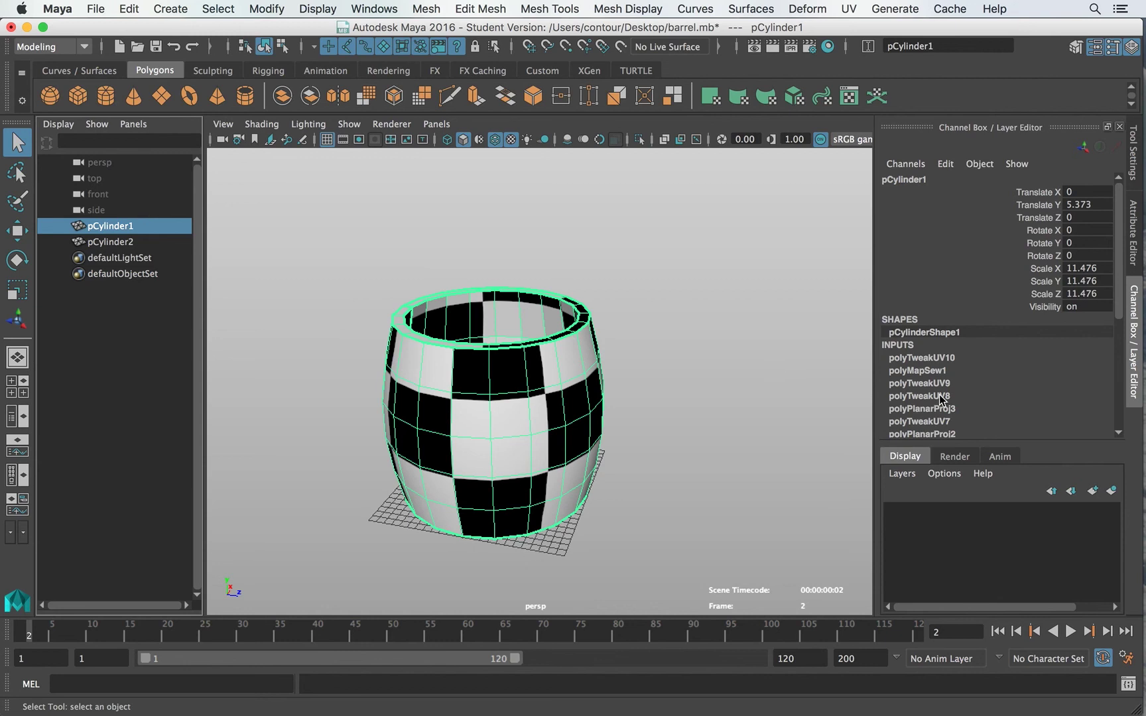
{"action": "left_click", "coordinate": [101, 242]}
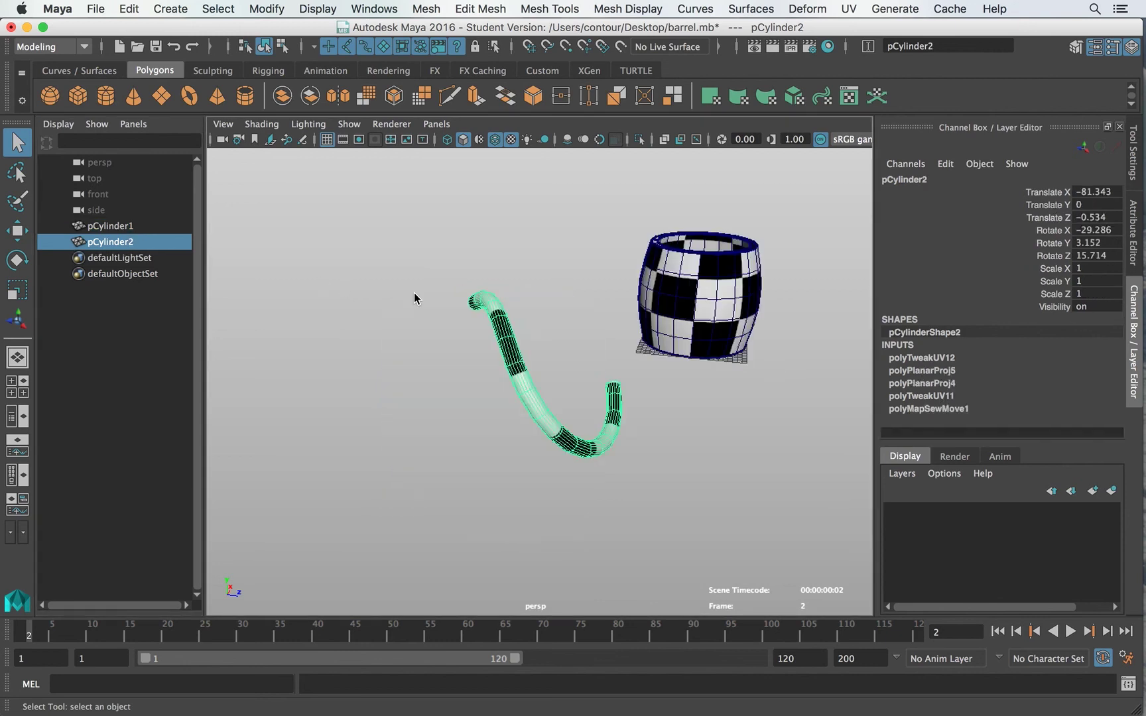
{"action": "key", "text": "Delete"}
Step: Select the barrel pCylinder1, review its list of input nodes, and delete all construction history in the scene
{"action": "left_click", "coordinate": [151, 231]}
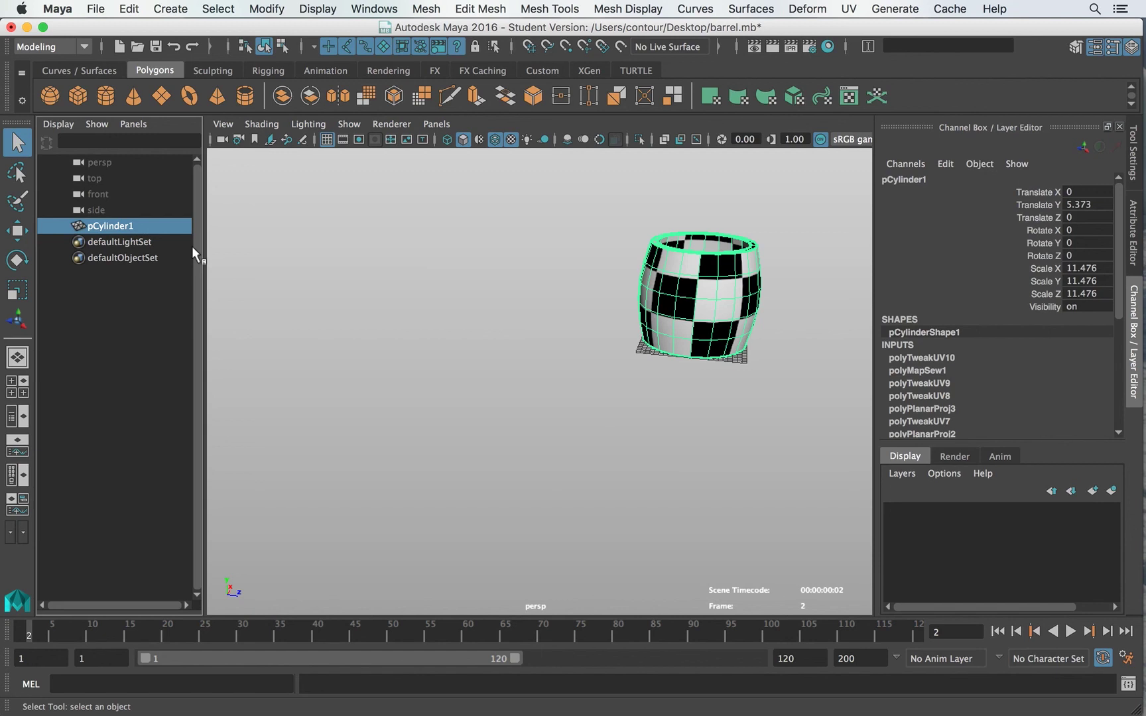
{"action": "key", "text": "f"}
{"action": "scroll", "coordinate": [930, 358], "scroll_direction": "down", "scroll_amount": 3}
{"action": "scroll", "coordinate": [930, 358], "scroll_direction": "down", "scroll_amount": 2}
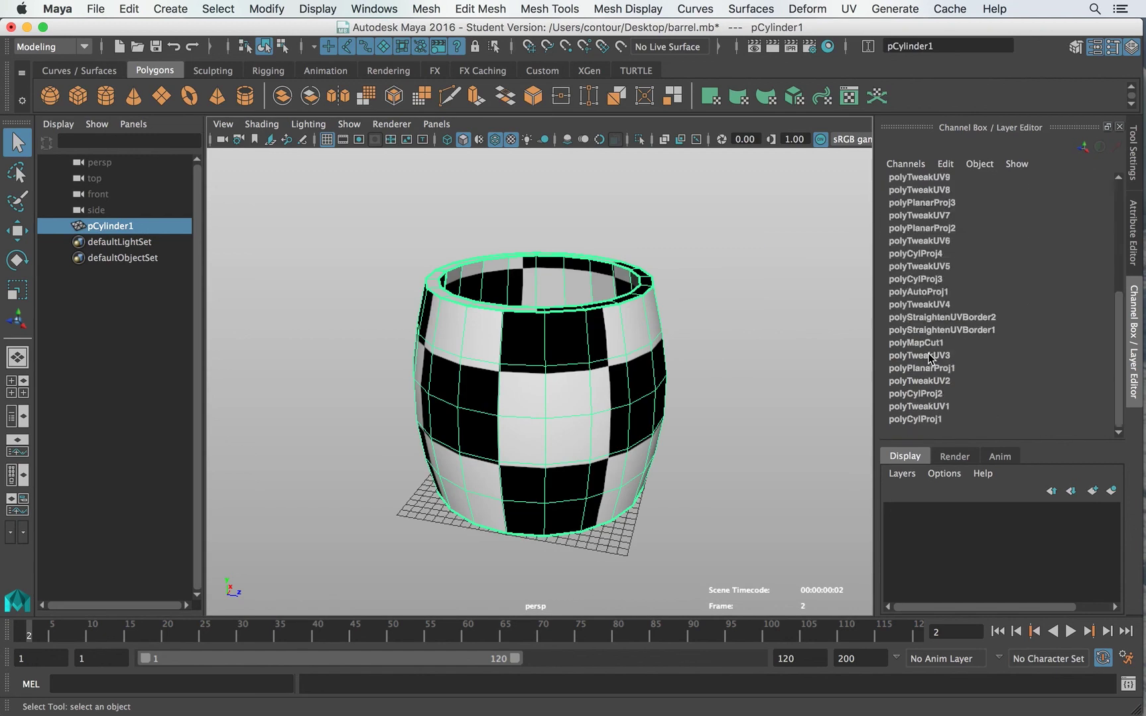
{"action": "scroll", "coordinate": [930, 352], "scroll_direction": "up", "scroll_amount": 4}
{"action": "scroll", "coordinate": [929, 326], "scroll_direction": "down", "scroll_amount": 3}
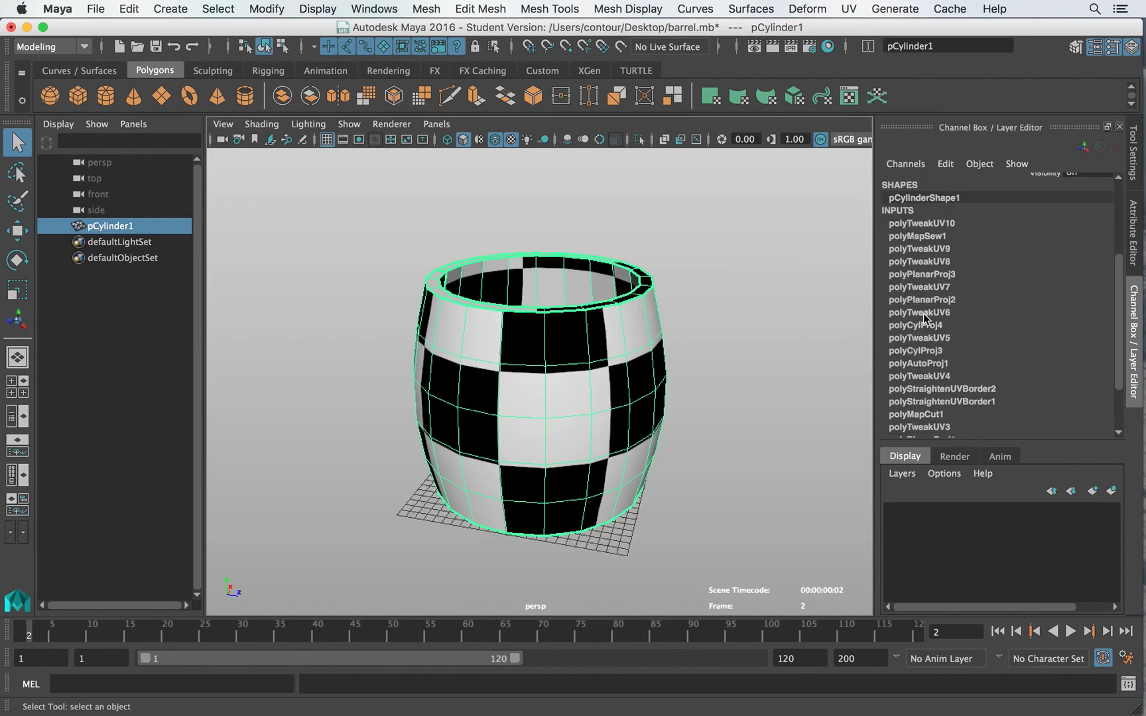
{"action": "scroll", "coordinate": [932, 406], "scroll_direction": "down", "scroll_amount": 3}
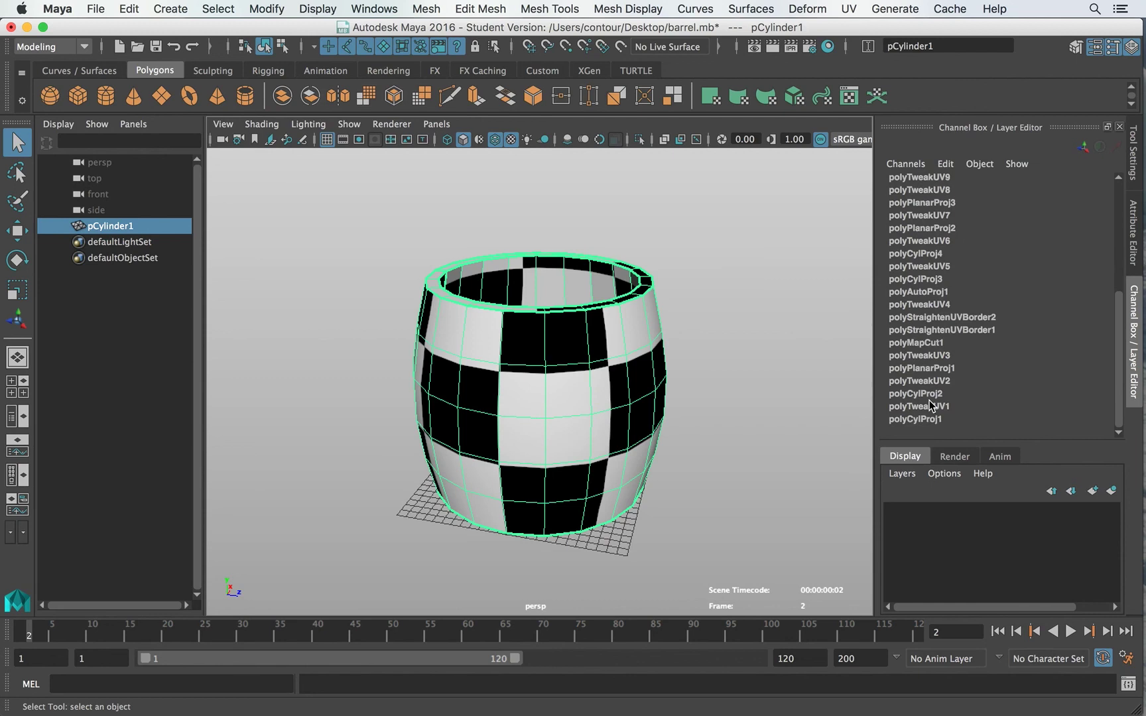
{"action": "left_click", "coordinate": [133, 10]}
{"action": "mouse_move", "coordinate": [222, 209]}
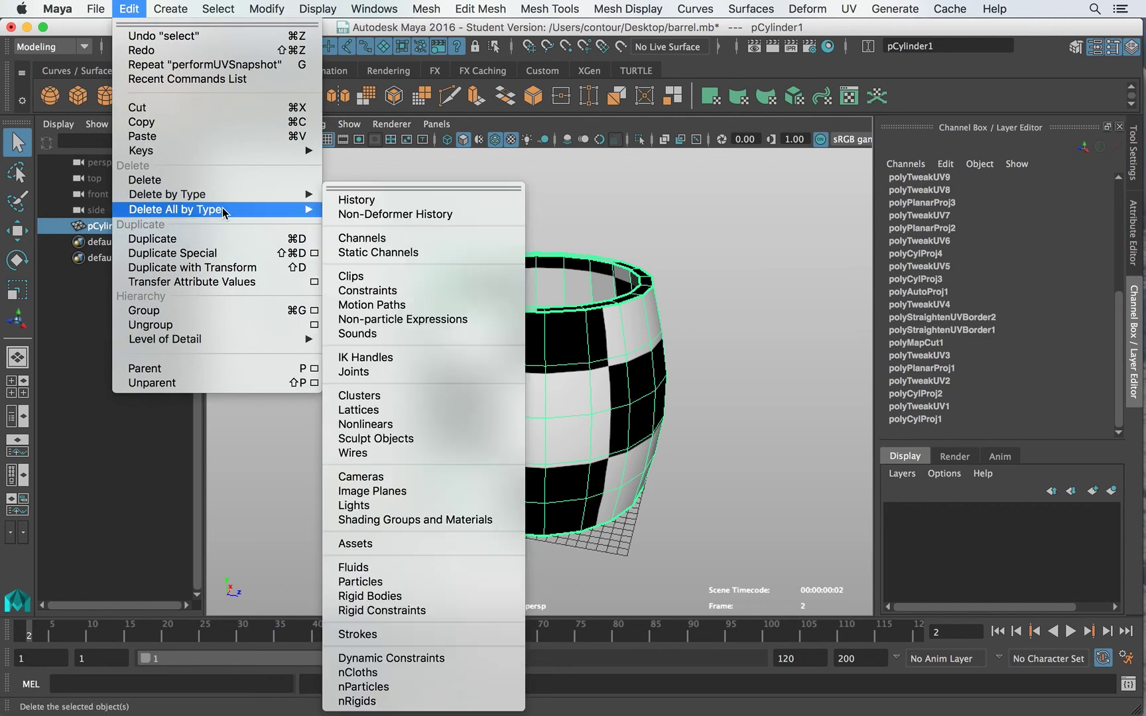
{"action": "left_click", "coordinate": [354, 202]}
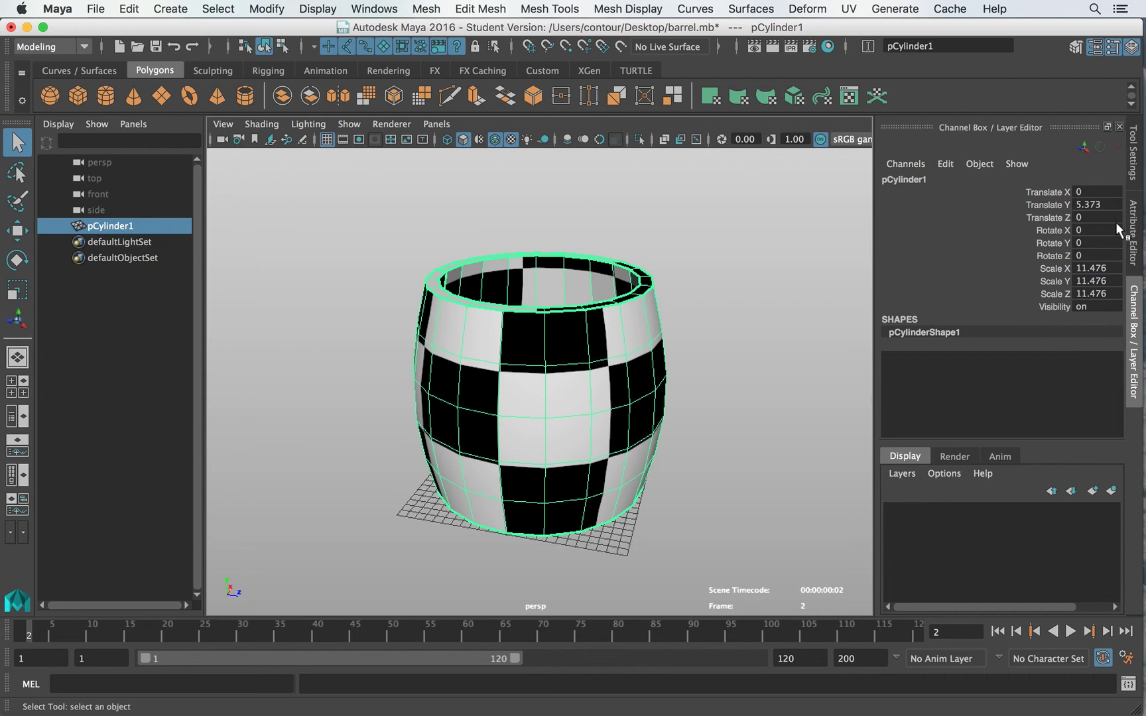
Step: Freeze the barrel's transformations and save the barrel.mb scene, accepting the student version notice
{"action": "left_click", "coordinate": [263, 11]}
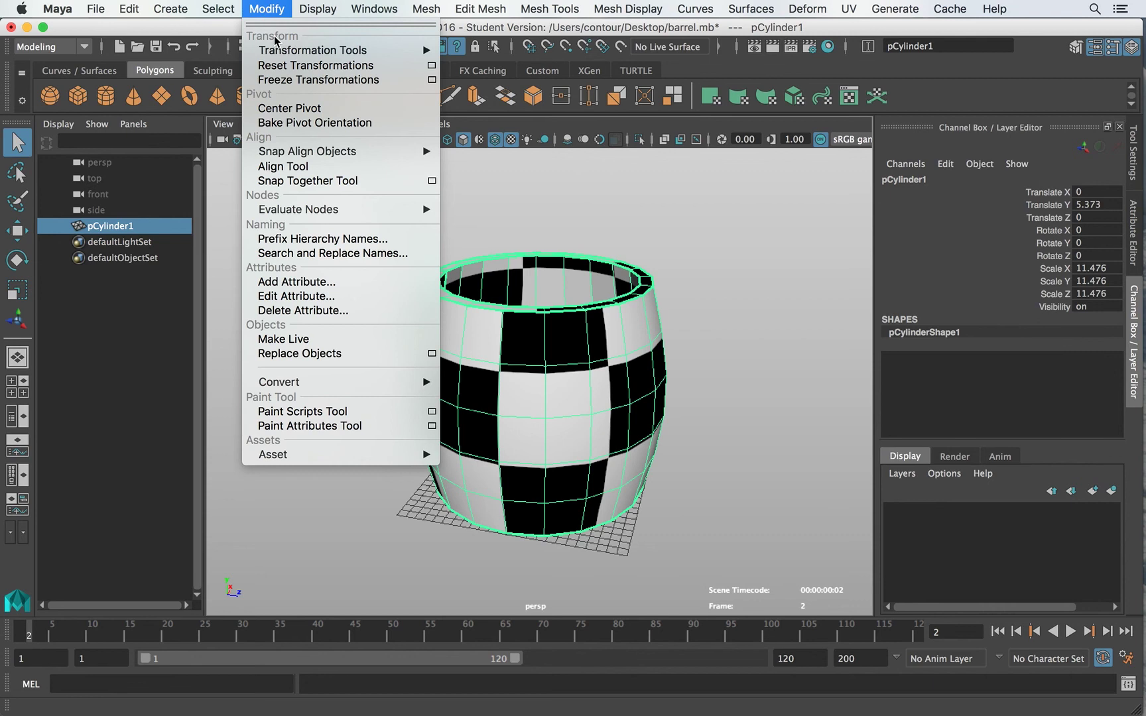
{"action": "left_click", "coordinate": [281, 81]}
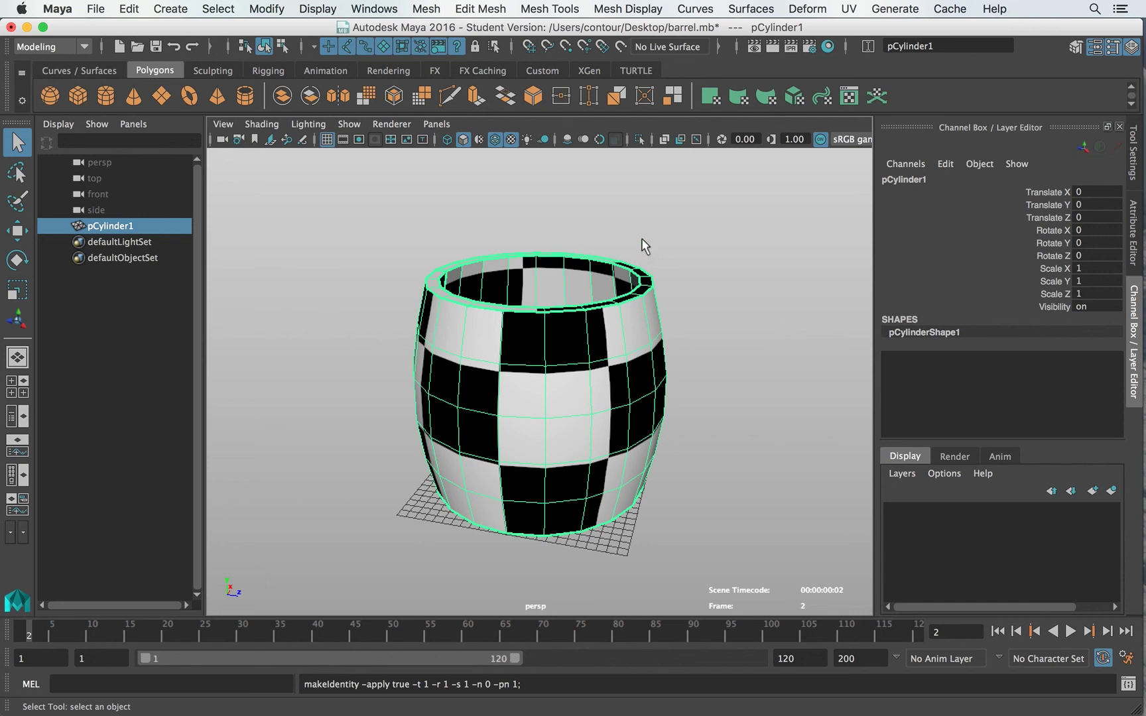
{"action": "key", "text": "super+s"}
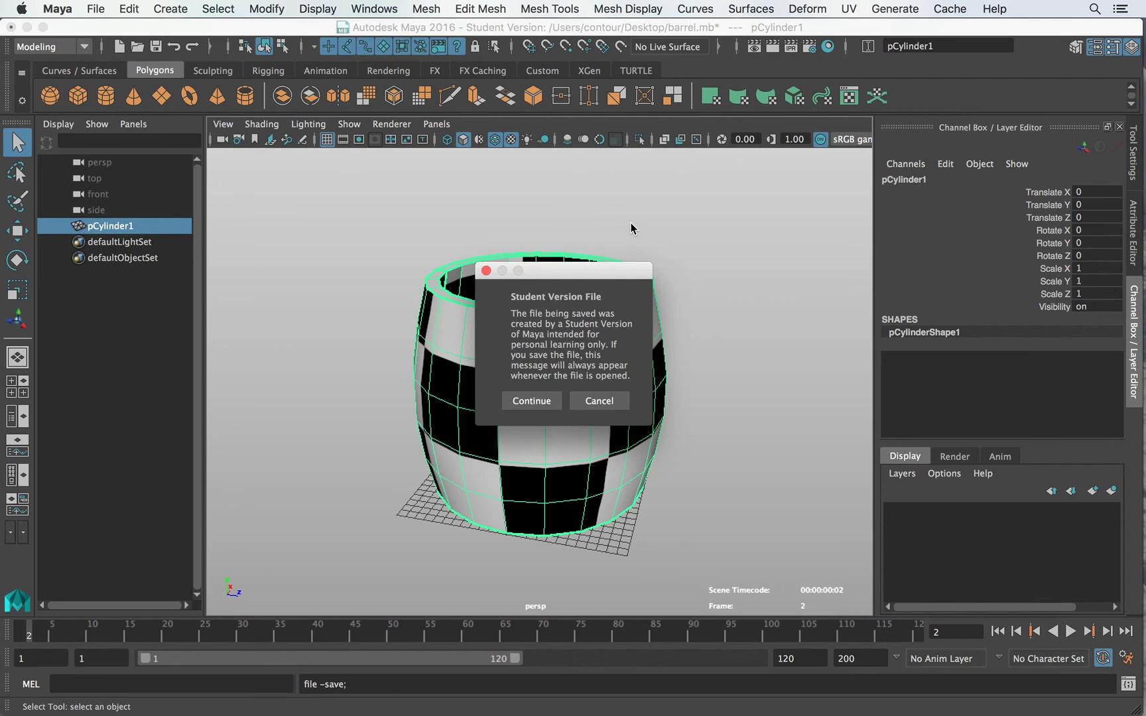
{"action": "left_click", "coordinate": [529, 401]}
Step: Switch to Unity and import barrel.mb, barrel_texture.png and barrel_bump.png from the Desktop folder in Finder into the project's Assets folder
{"action": "key", "text": "super+Tab"}
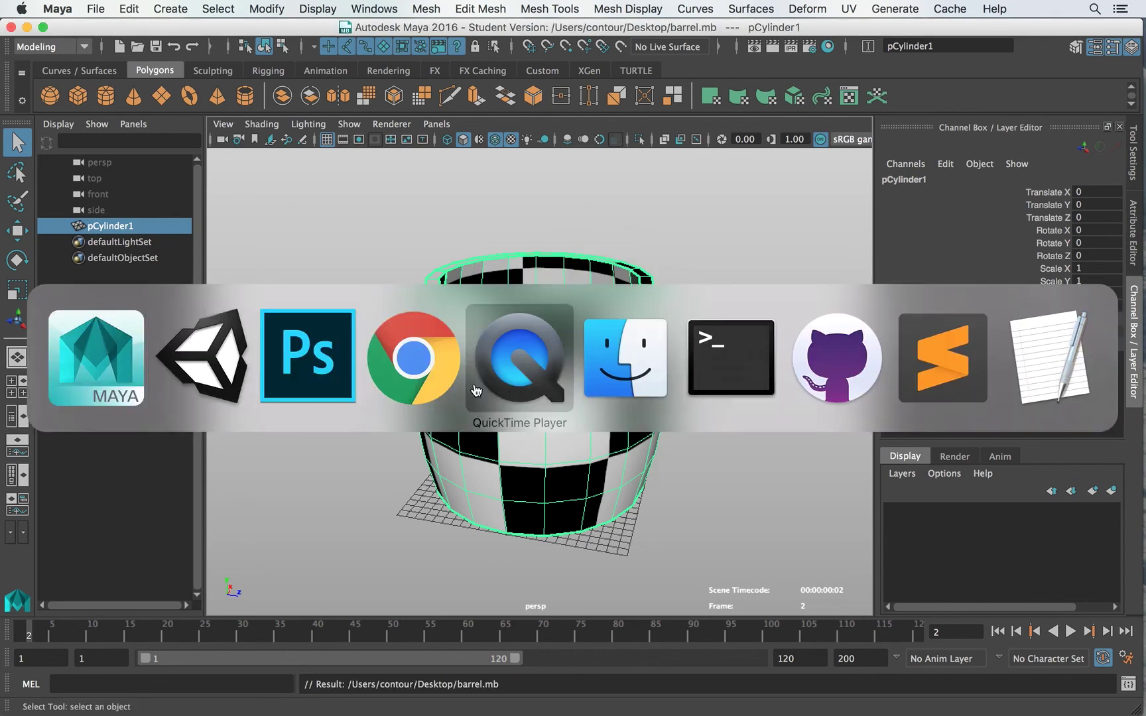
{"action": "left_click", "coordinate": [204, 376]}
{"action": "key", "text": "super+Tab"}
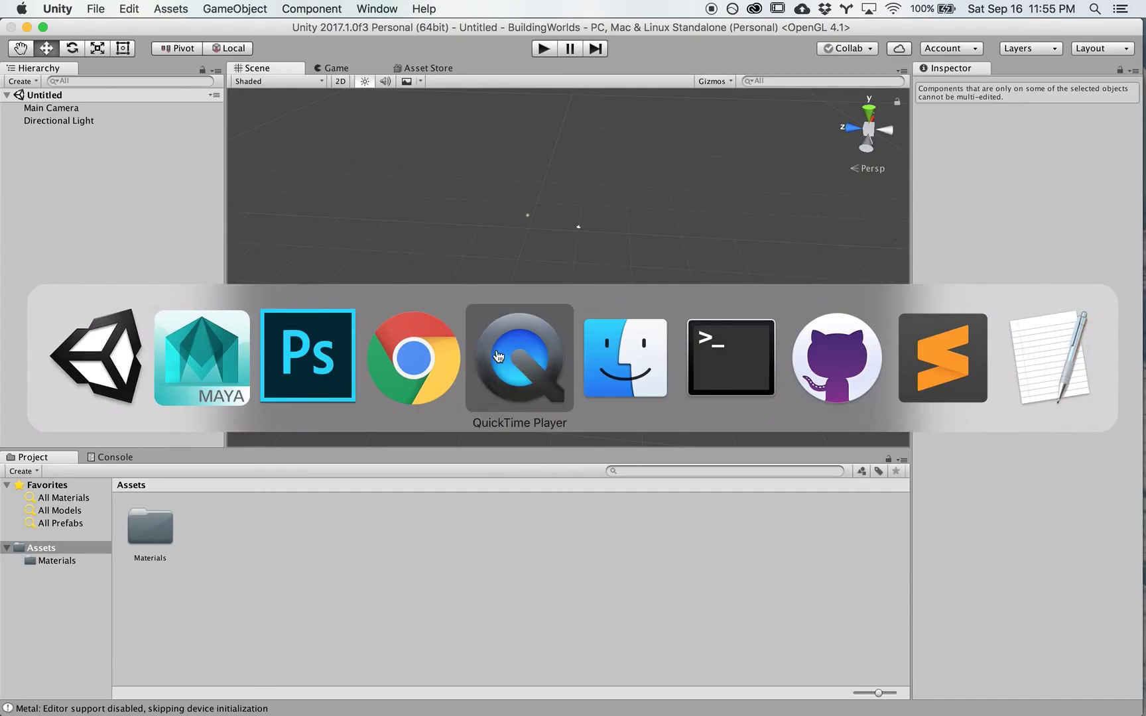
{"action": "left_click", "coordinate": [598, 309]}
{"action": "left_click_drag", "start_coordinate": [599, 309], "coordinate": [602, 284]}
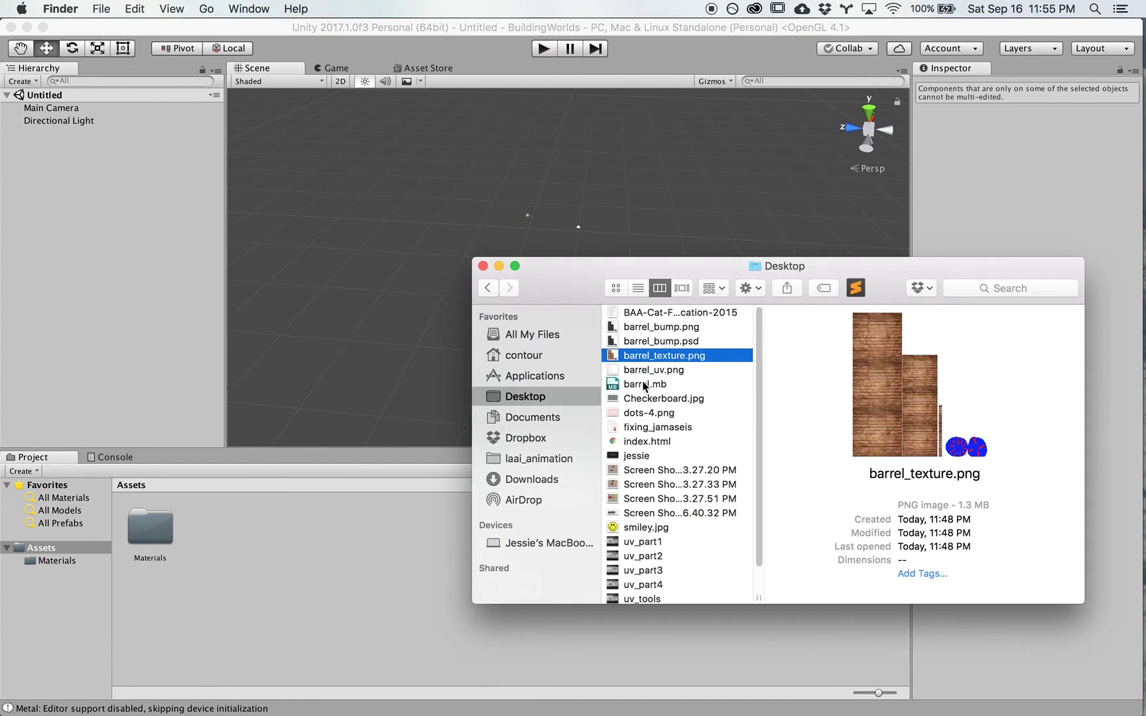
{"action": "left_click", "coordinate": [620, 386]}
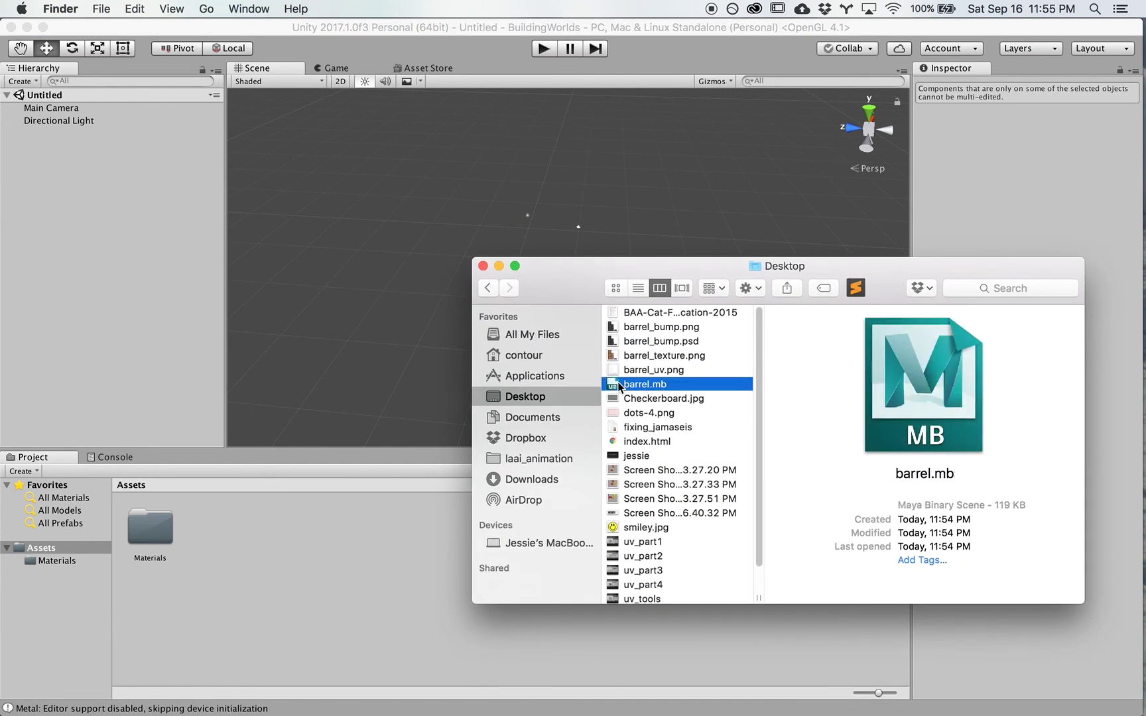
{"action": "left_click", "coordinate": [647, 355], "text": "super"}
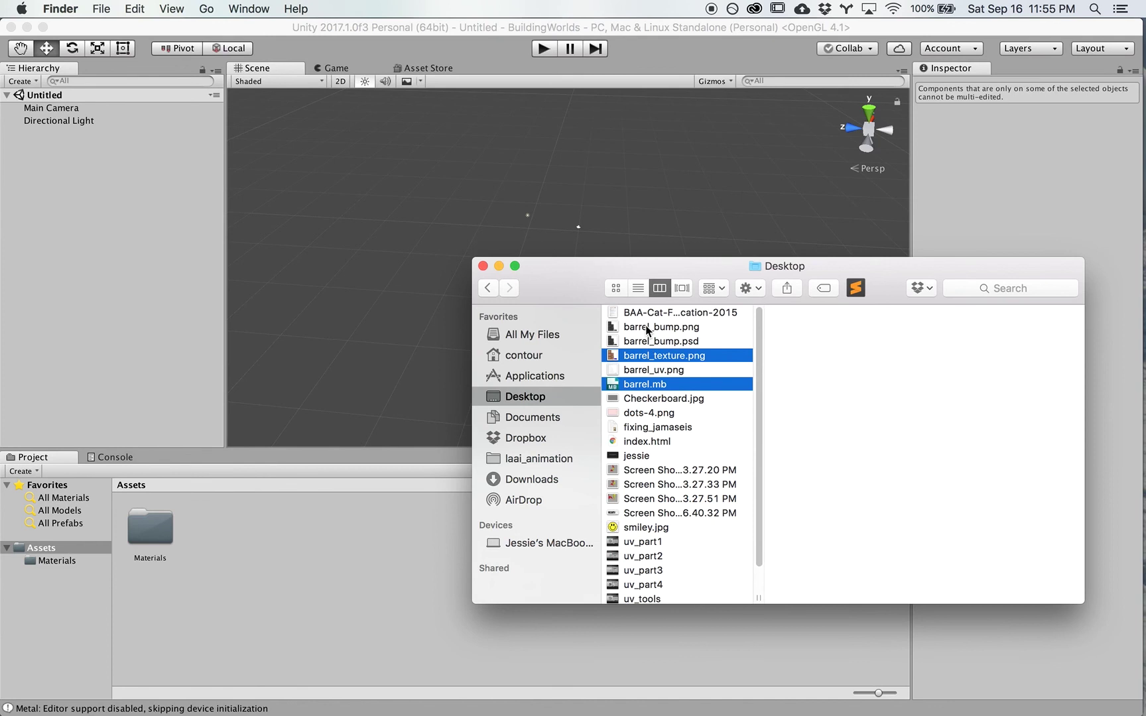
{"action": "left_click", "coordinate": [646, 327], "text": "super"}
{"action": "left_click_drag", "start_coordinate": [634, 384], "coordinate": [299, 583]}
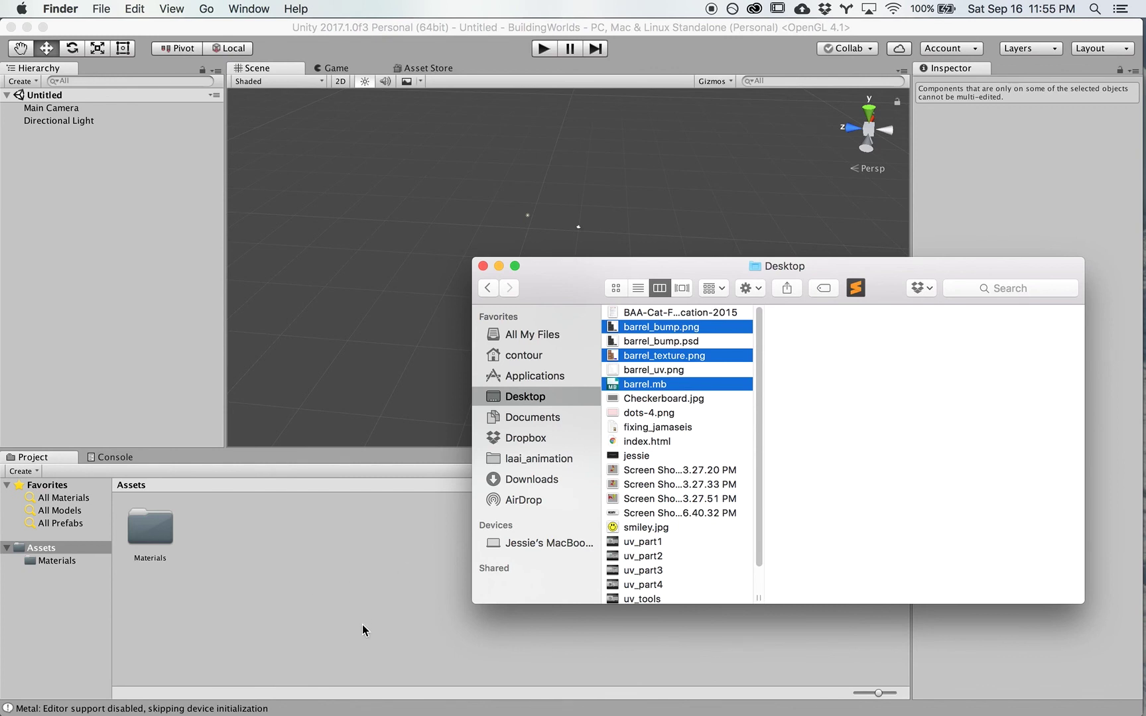
{"action": "left_click_drag", "start_coordinate": [362, 625], "coordinate": [412, 635]}
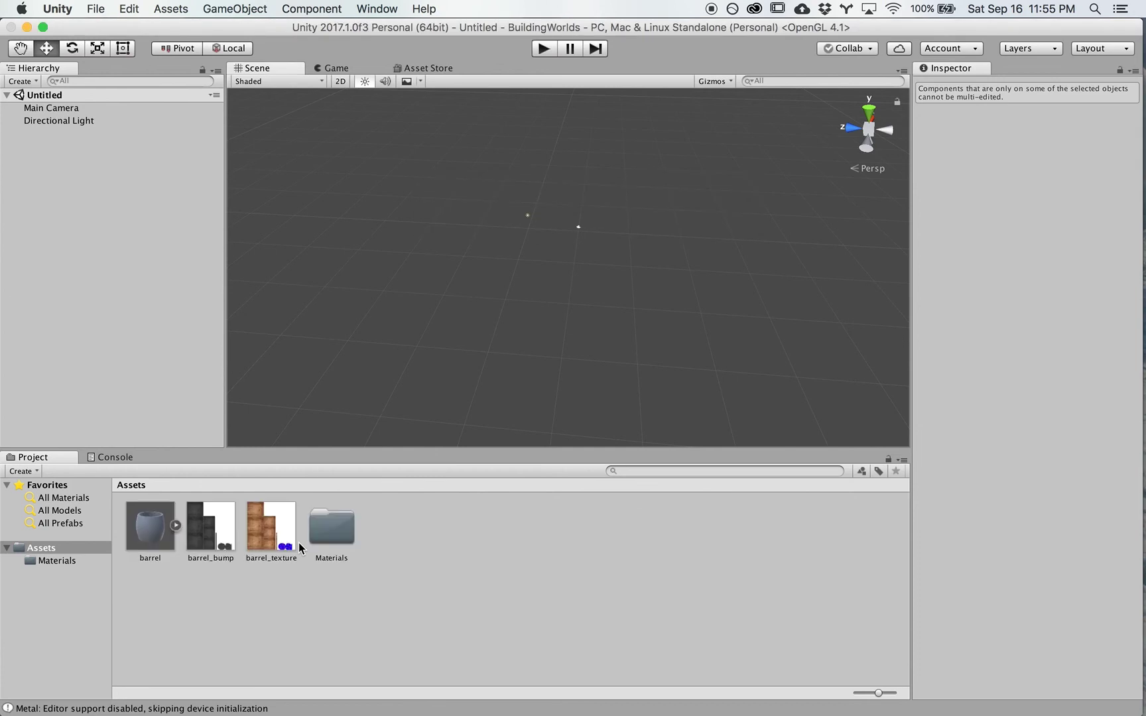
Step: Import NormalMap (1).png from the Downloads folder in Finder into the Unity project's Assets folder
{"action": "key", "text": "super+Tab"}
{"action": "left_click", "coordinate": [298, 350]}
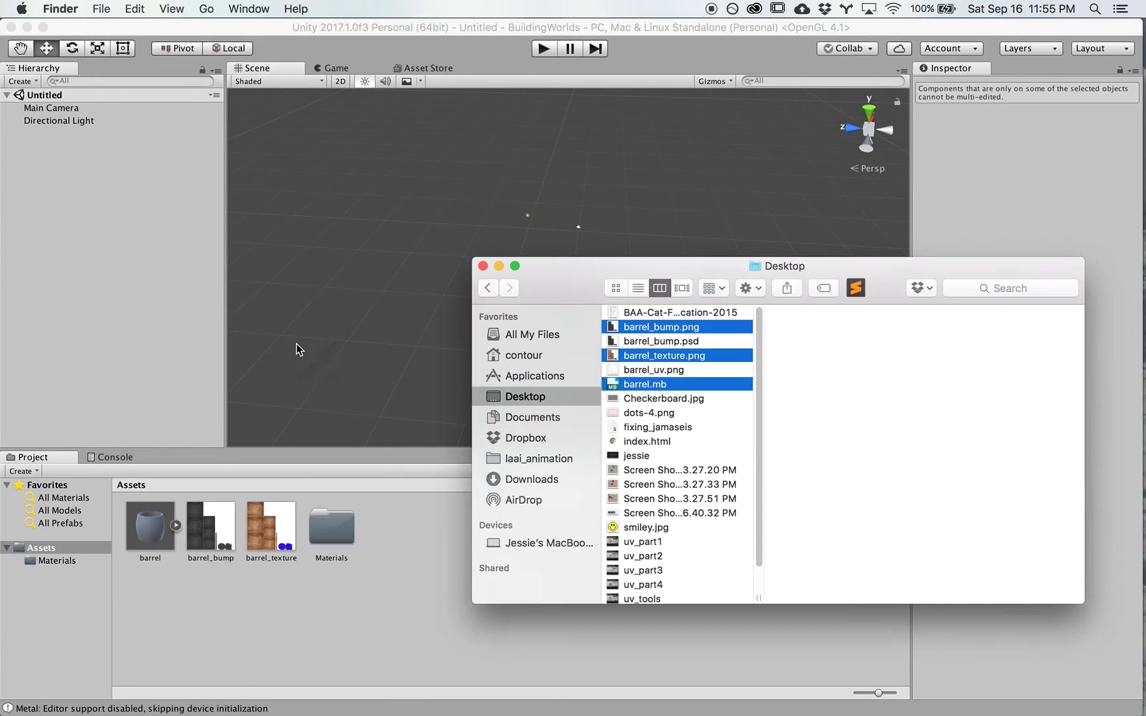
{"action": "left_click", "coordinate": [543, 482]}
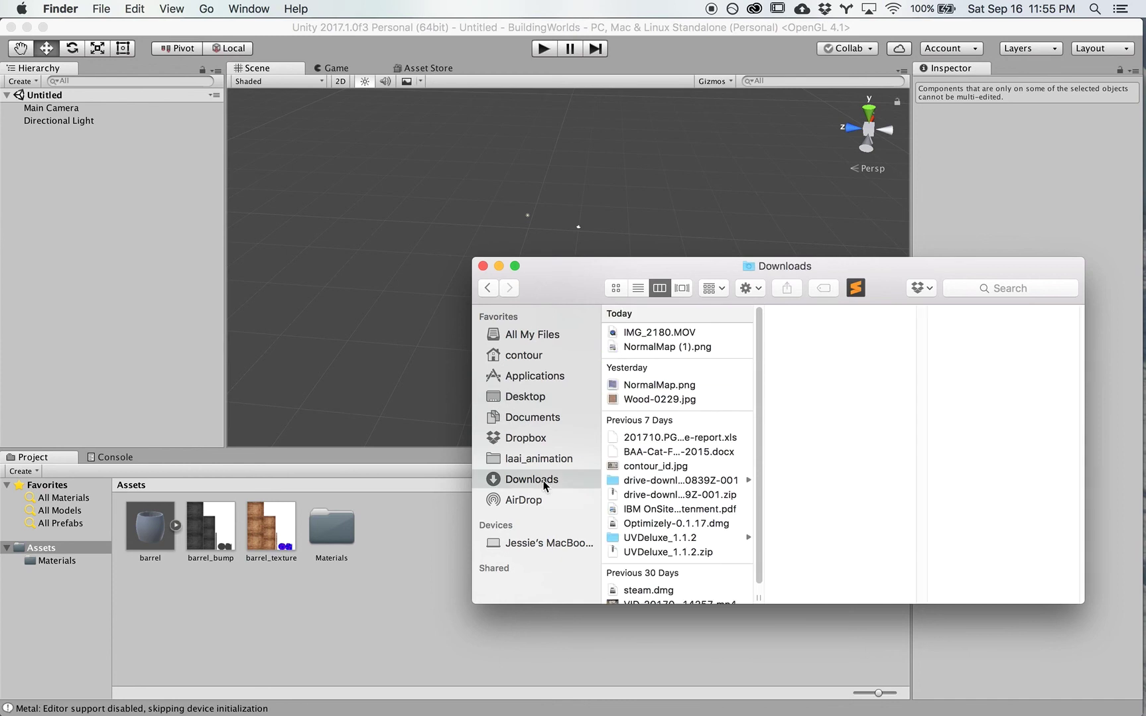
{"action": "left_click", "coordinate": [633, 347]}
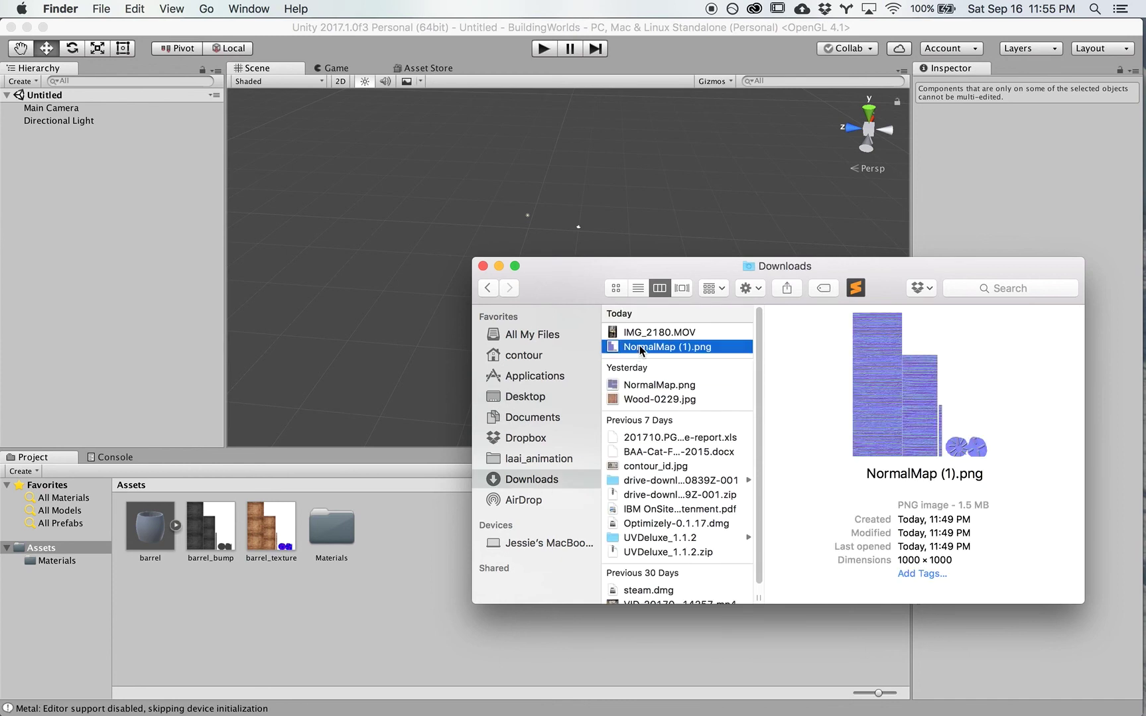
{"action": "left_click_drag", "start_coordinate": [619, 351], "coordinate": [406, 602]}
{"action": "left_click", "coordinate": [393, 621]}
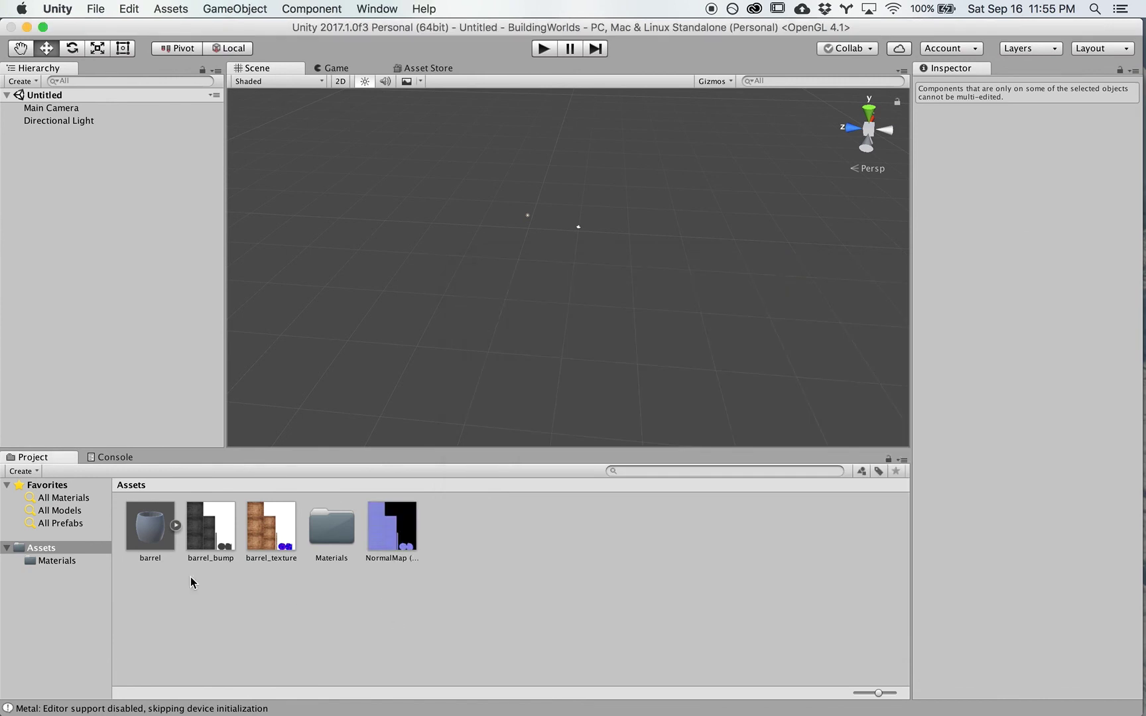
Step: Place the imported barrel model in the Unity scene and frame it in the Scene view
{"action": "left_click", "coordinate": [152, 544]}
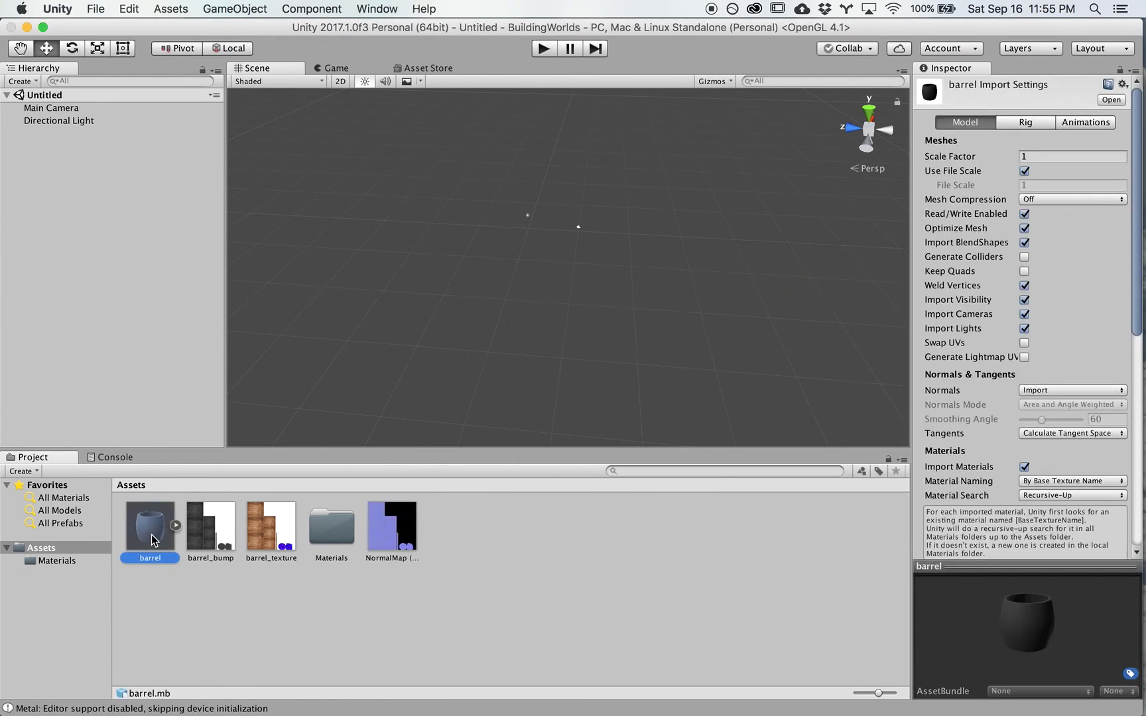
{"action": "left_click_drag", "start_coordinate": [152, 540], "coordinate": [588, 187]}
{"action": "key", "text": "f"}
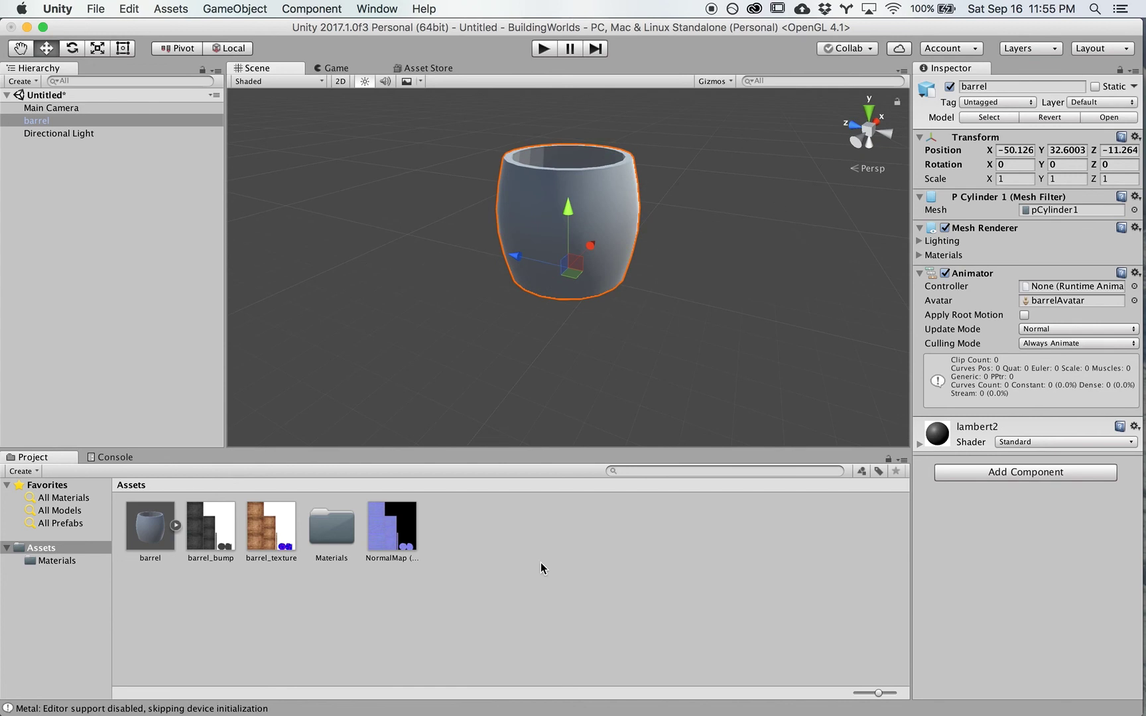
Step: Create a new material in the Assets folder and name it barrel
{"action": "left_click", "coordinate": [541, 562]}
{"action": "right_click", "coordinate": [491, 526]}
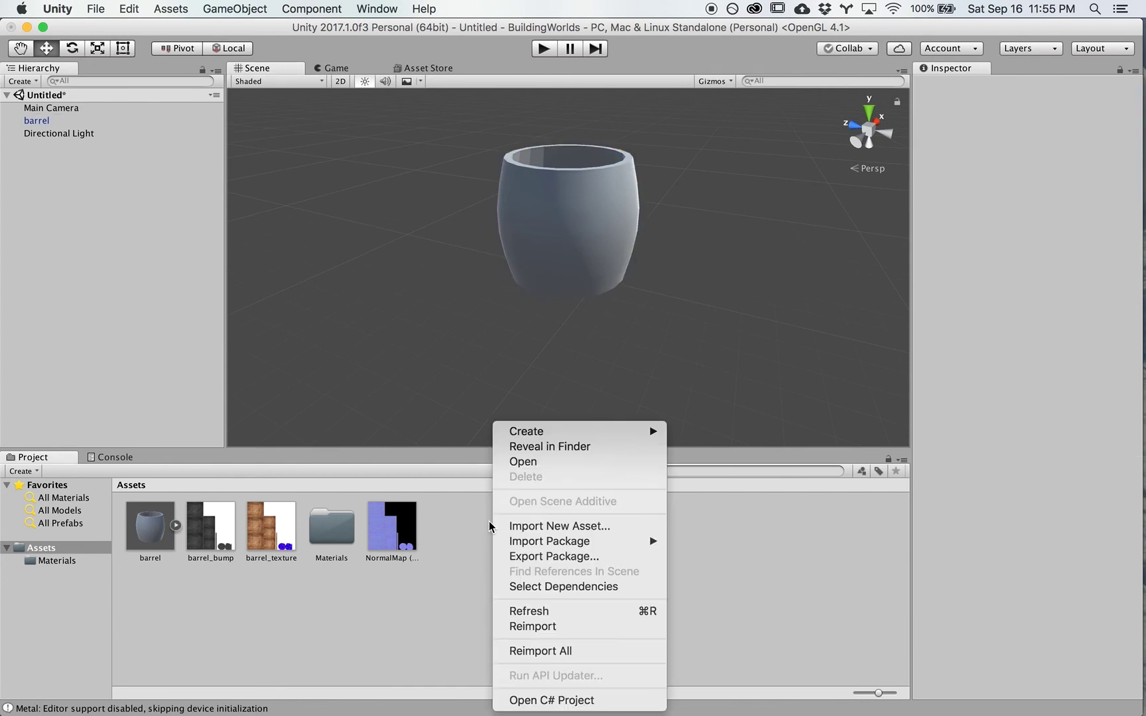
{"action": "left_click", "coordinate": [477, 516]}
{"action": "right_click", "coordinate": [476, 514]}
{"action": "mouse_move", "coordinate": [630, 432]}
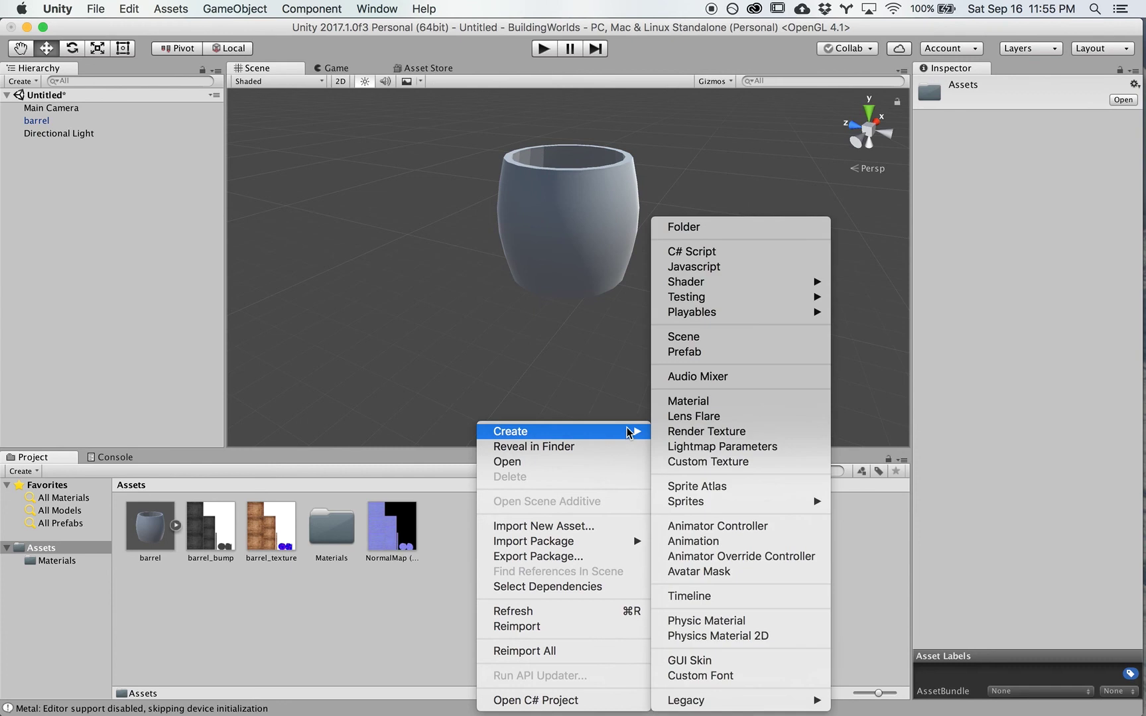
{"action": "left_click", "coordinate": [690, 402]}
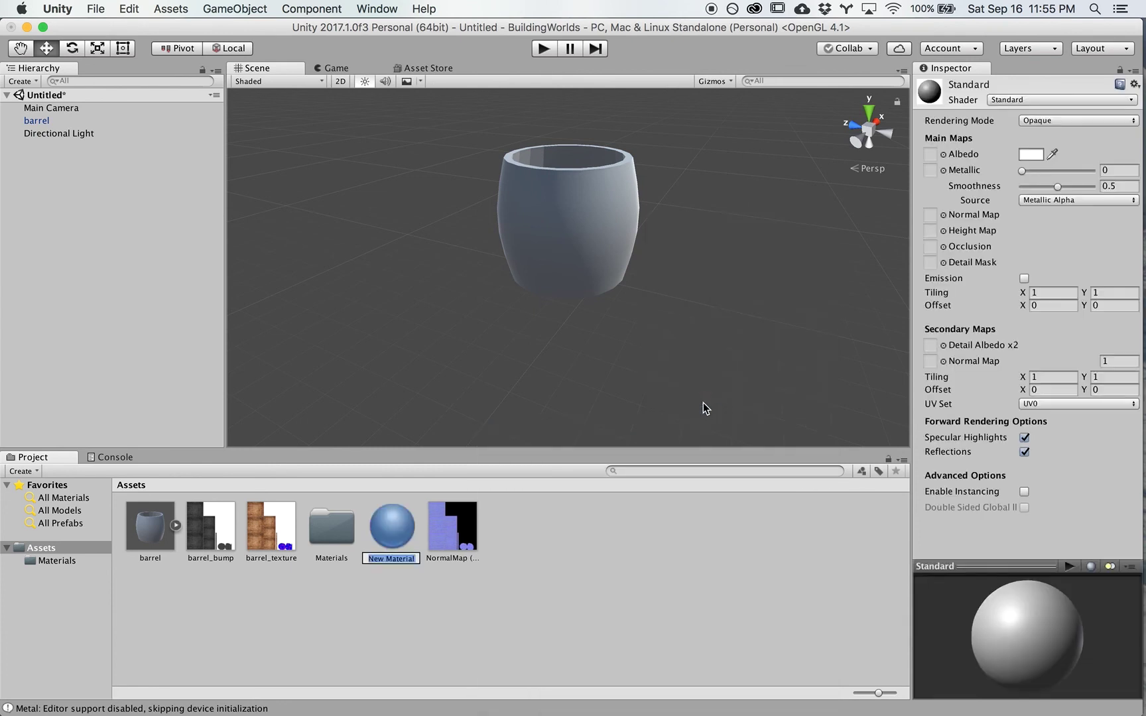
{"action": "type", "text": "barrel"}
{"action": "key", "text": "Return"}
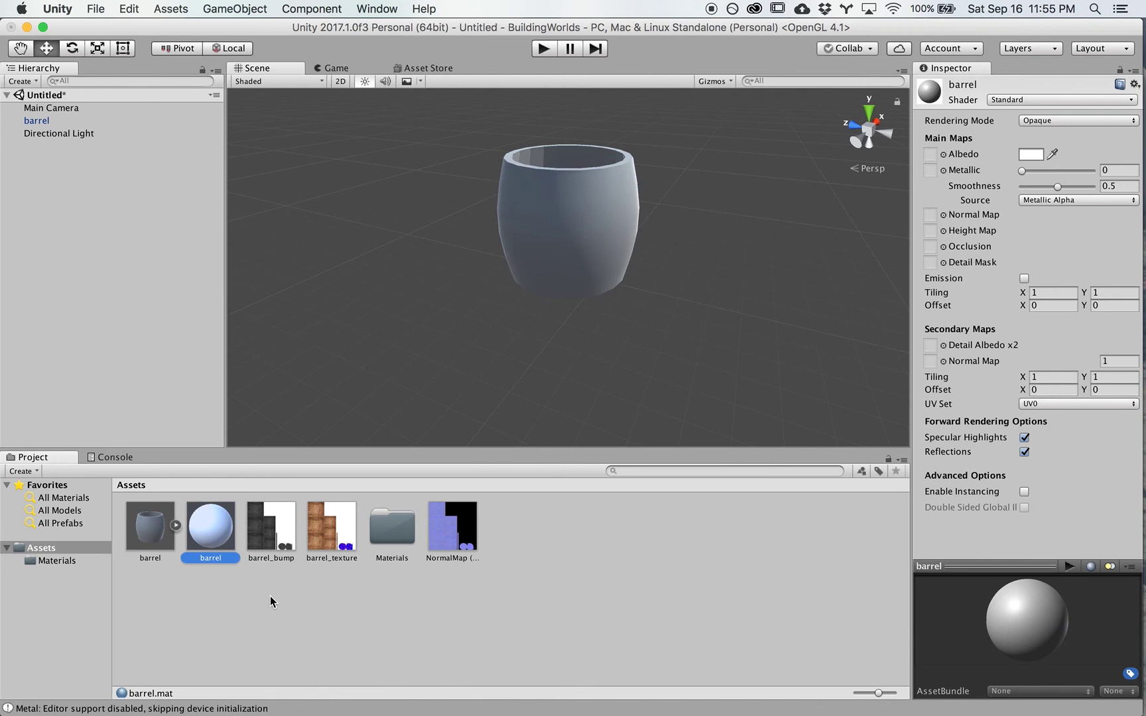
Step: Assign barrel_texture as the Albedo map of the barrel material
{"action": "left_click", "coordinate": [325, 539]}
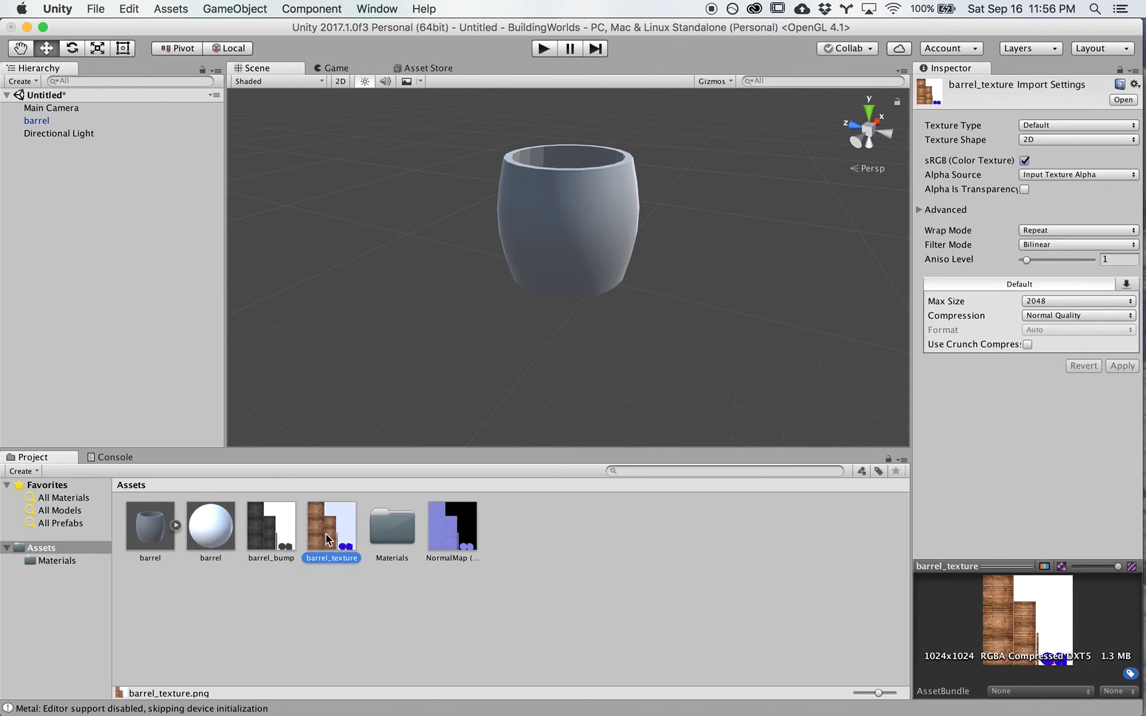
{"action": "left_click", "coordinate": [209, 529]}
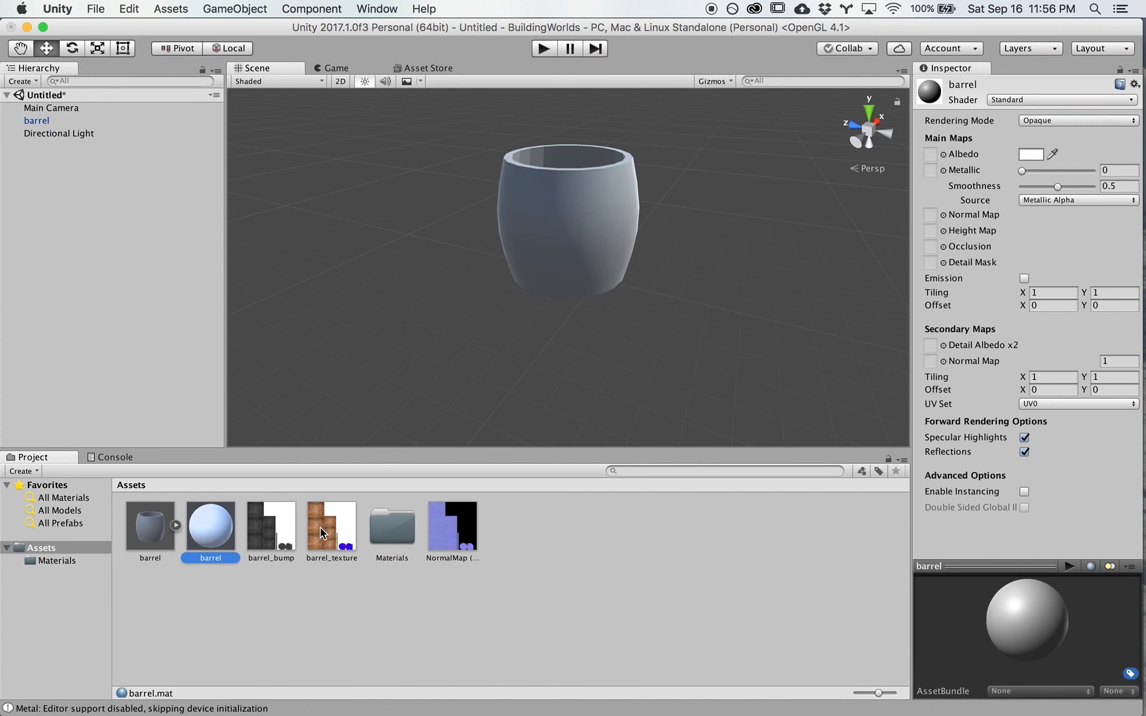
{"action": "left_click_drag", "start_coordinate": [321, 534], "coordinate": [927, 161]}
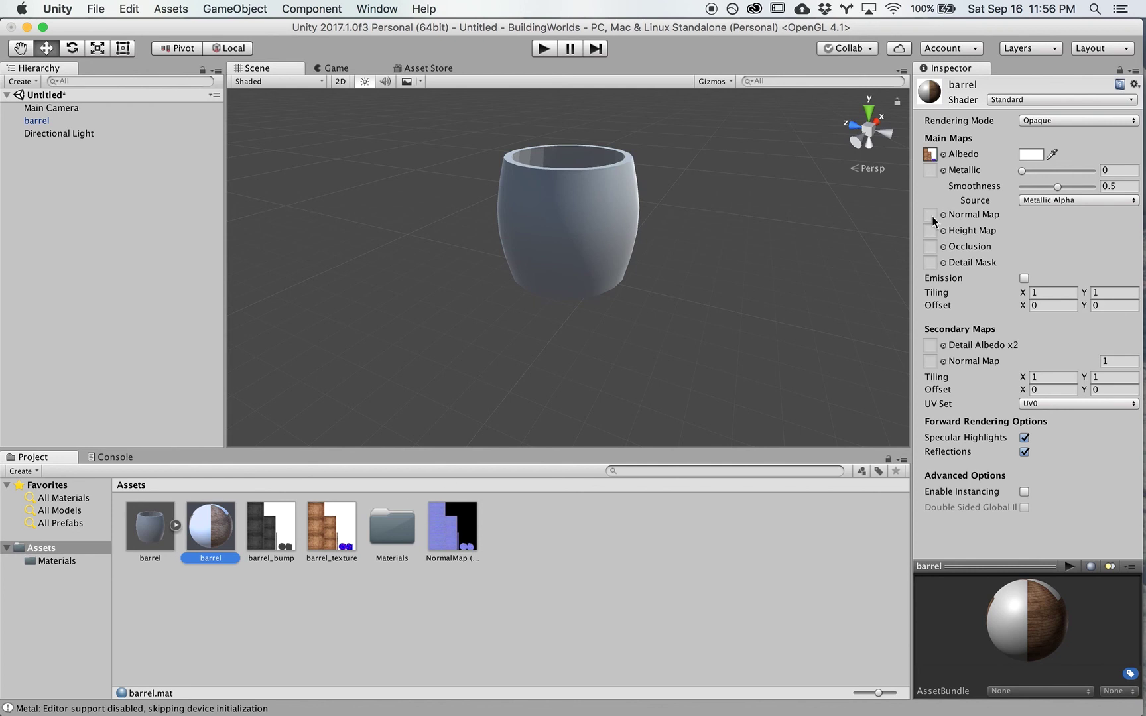
Step: Assign the imported NormalMap (1) texture as the Normal Map of the barrel material
{"action": "left_click_drag", "start_coordinate": [441, 534], "coordinate": [931, 220]}
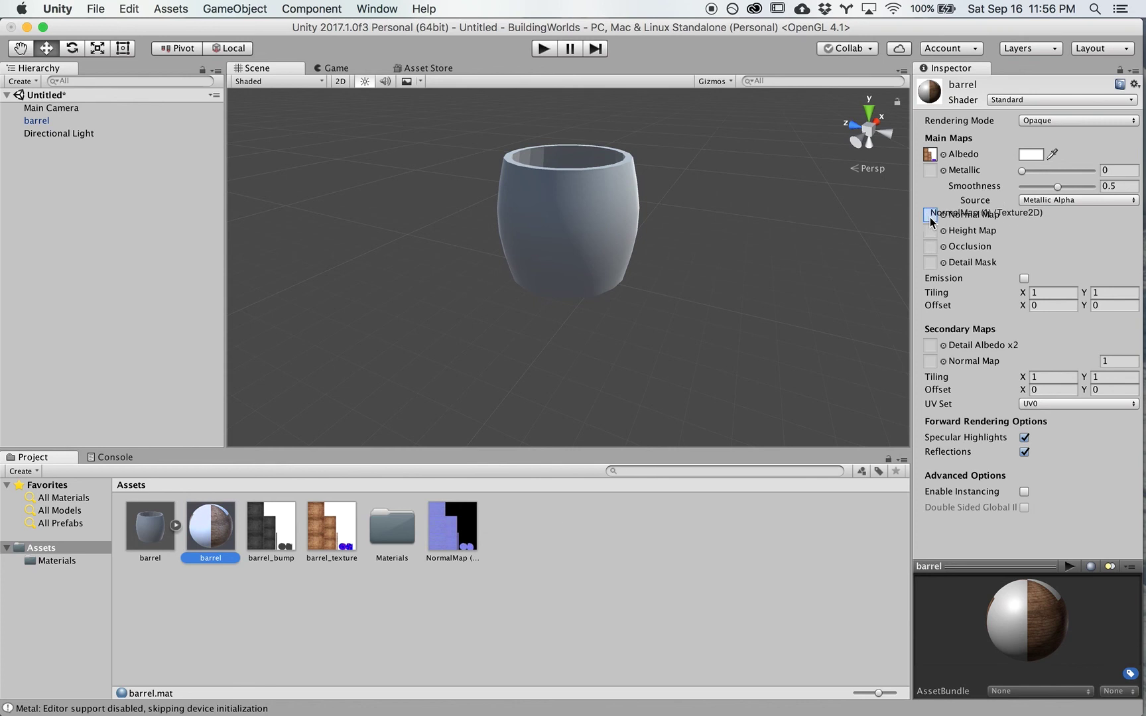
{"action": "left_click_drag", "start_coordinate": [932, 221], "coordinate": [931, 219]}
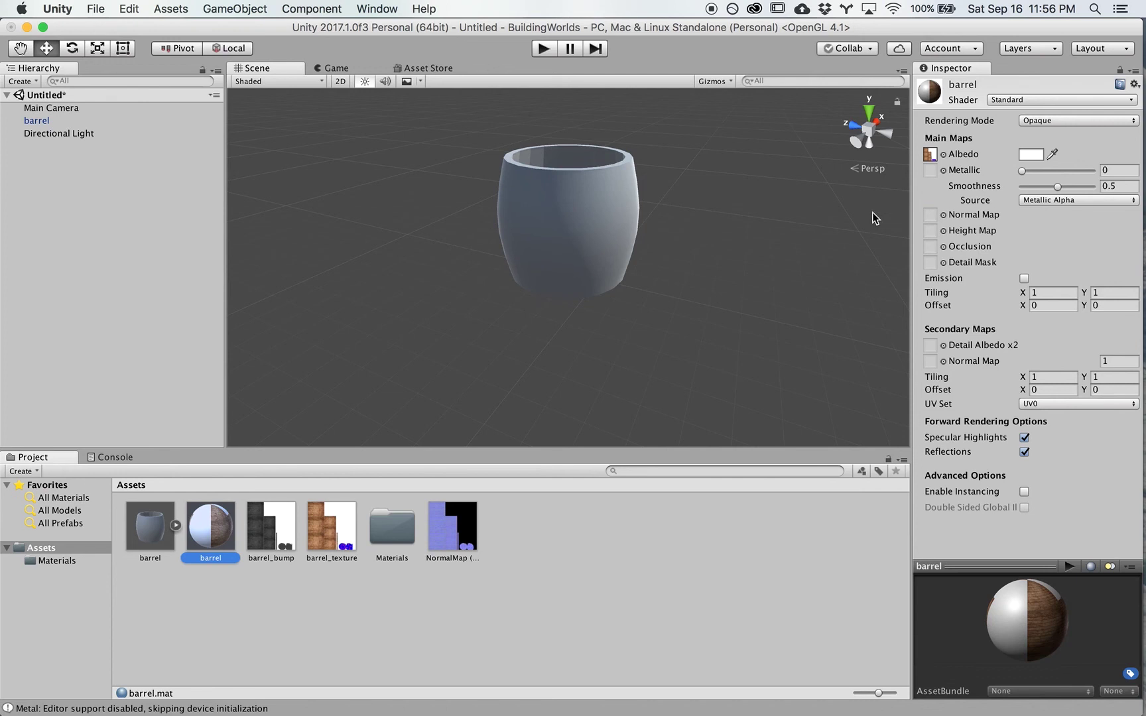
{"action": "left_click_drag", "start_coordinate": [465, 531], "coordinate": [935, 222]}
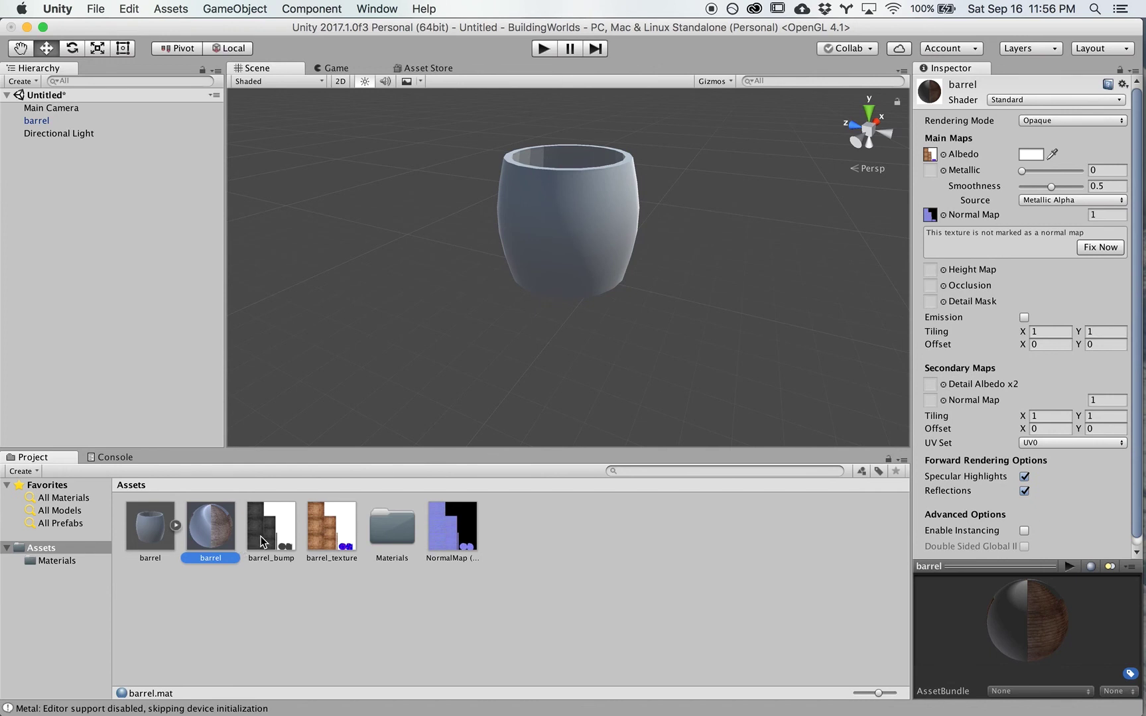
Step: Assign barrel_bump as the barrel material's Height Map and fix the Normal Map texture so it is marked as a normal map
{"action": "left_click_drag", "start_coordinate": [264, 540], "coordinate": [931, 277]}
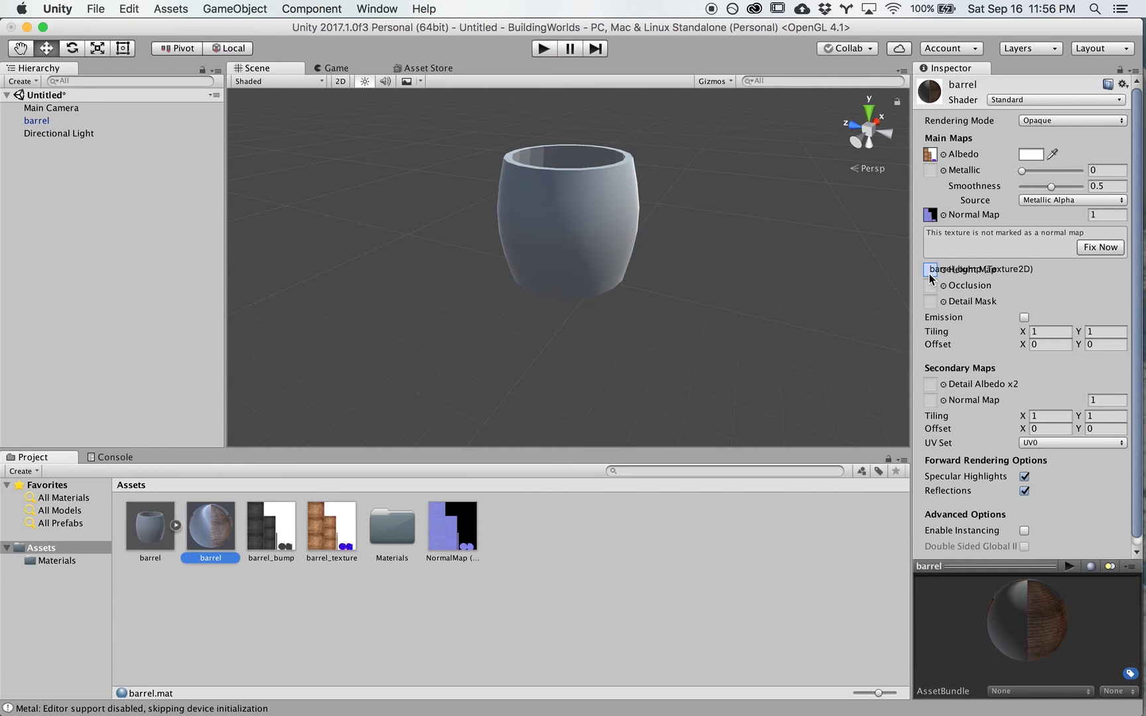
{"action": "left_click_drag", "start_coordinate": [930, 277], "coordinate": [931, 278]}
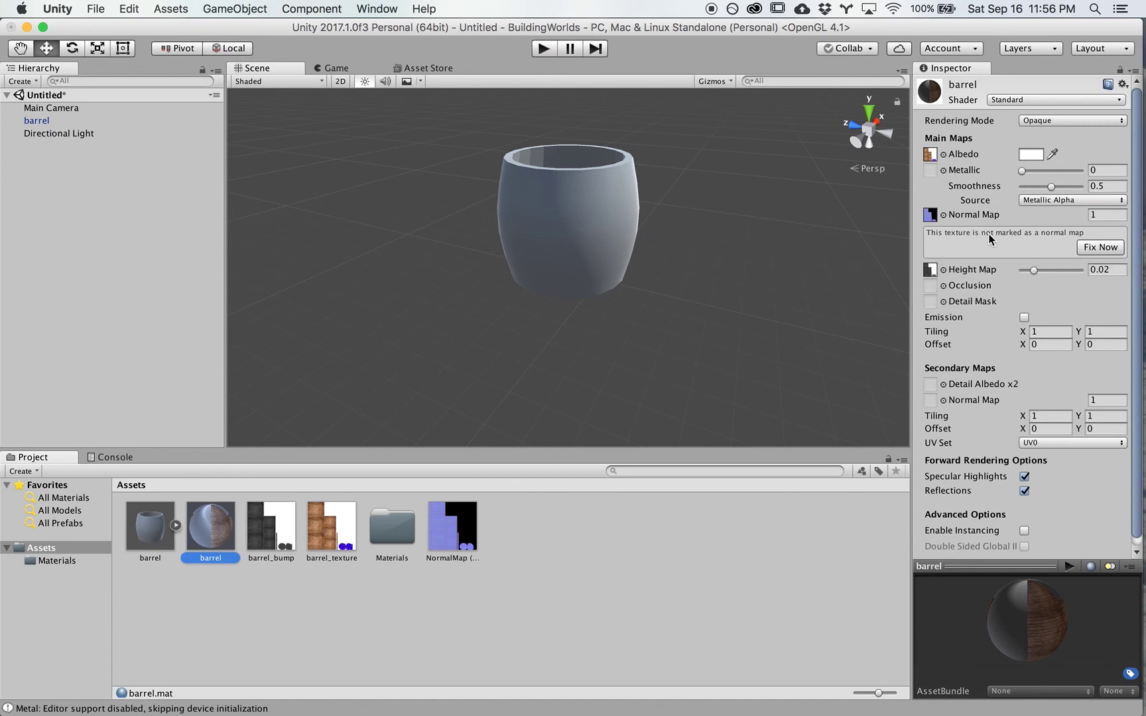
{"action": "left_click", "coordinate": [1082, 252]}
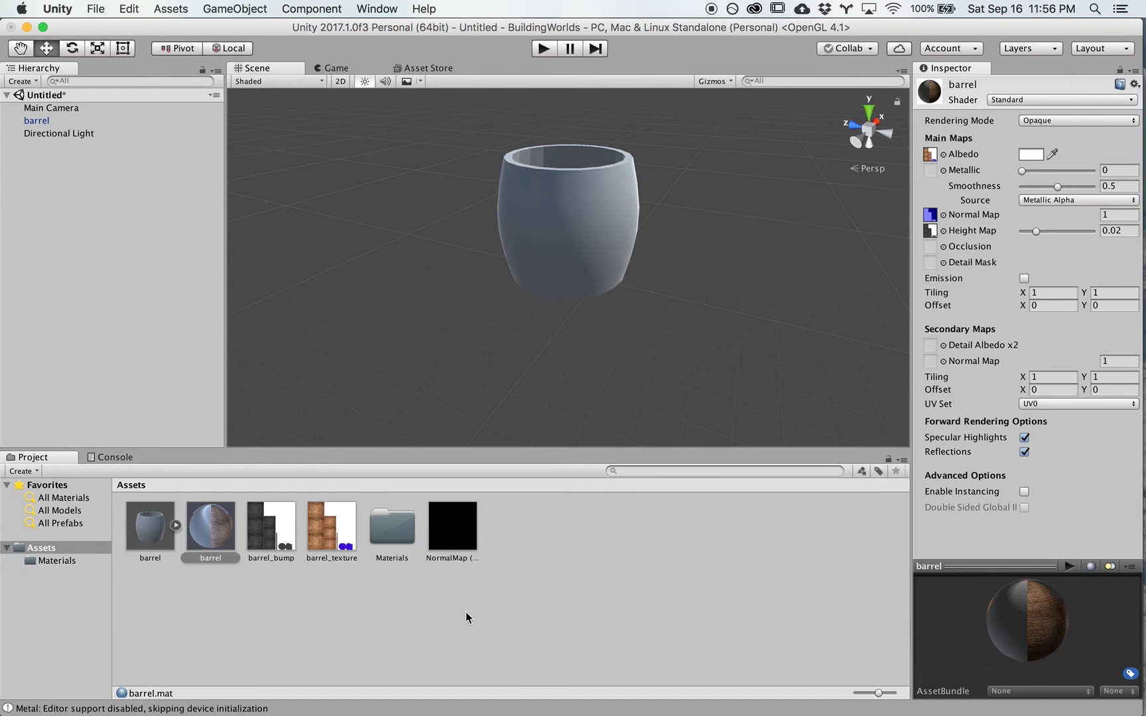
Step: Apply the barrel material to the barrel model in the scene and inspect its rim and interior up close
{"action": "left_click", "coordinate": [726, 599]}
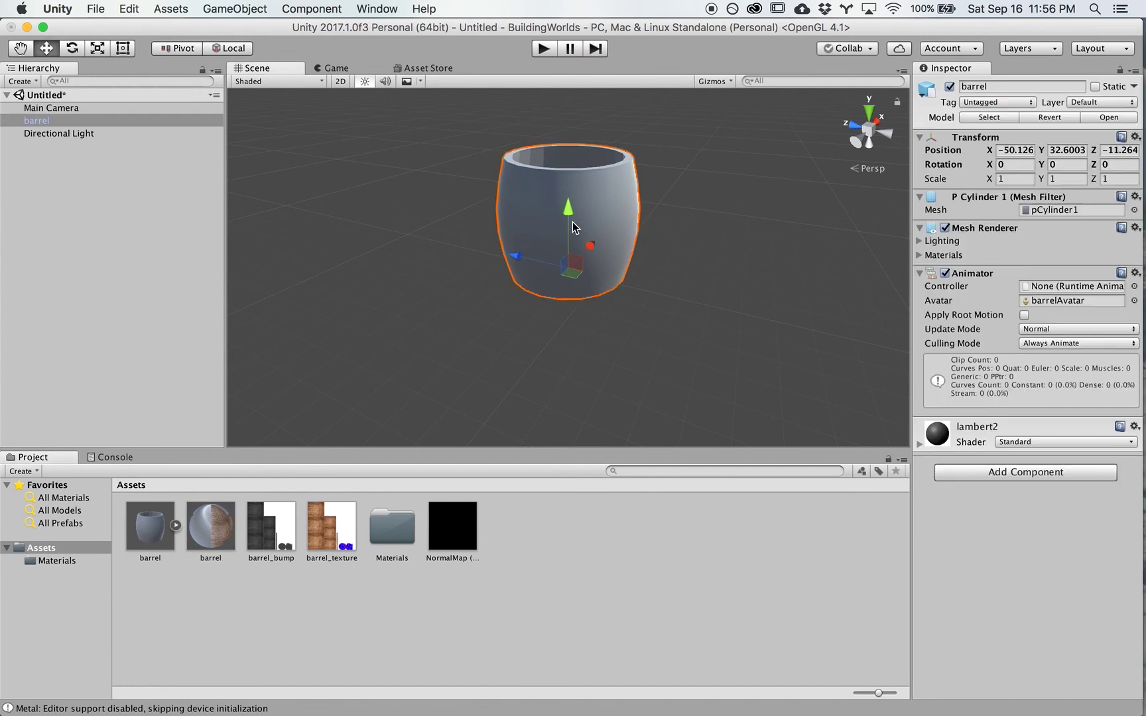
{"action": "left_click_drag", "start_coordinate": [209, 530], "coordinate": [544, 211]}
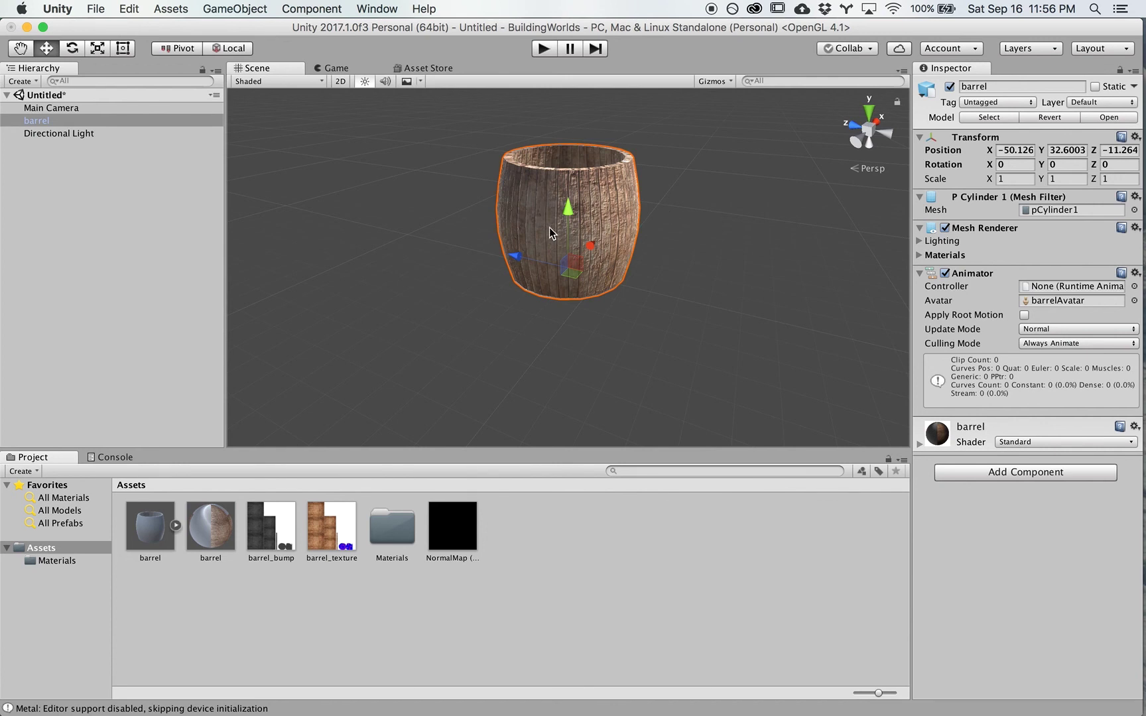
{"action": "left_click_drag", "start_coordinate": [523, 195], "coordinate": [522, 295], "text": "alt"}
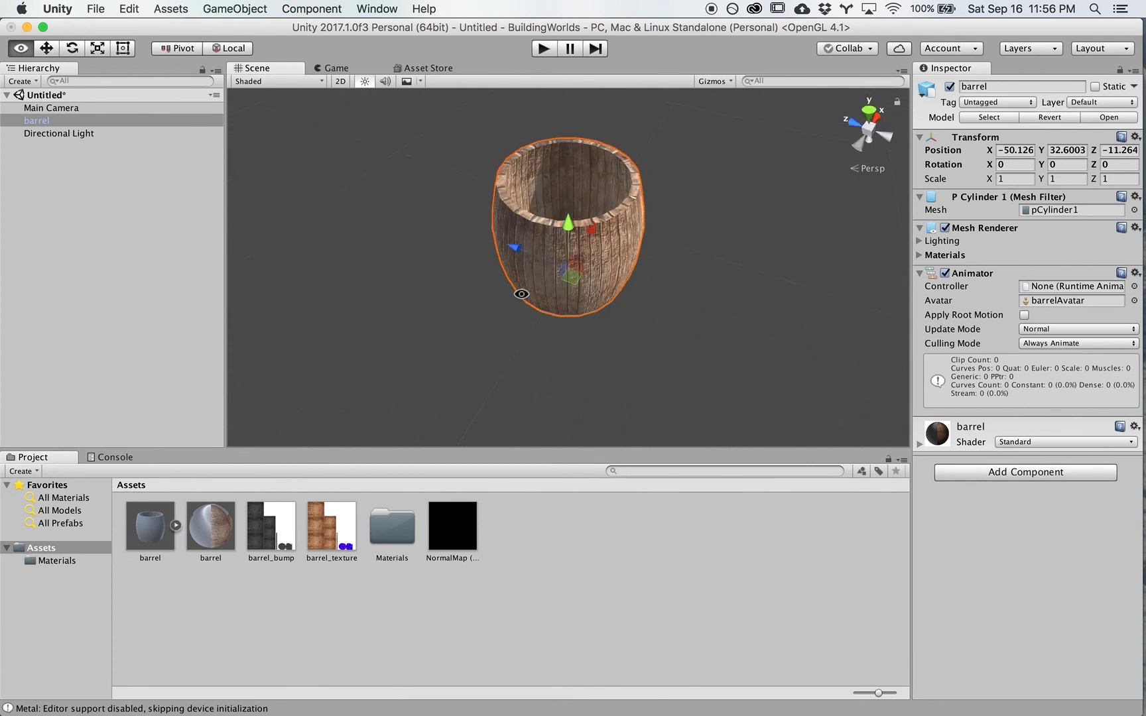
{"action": "scroll", "coordinate": [449, 268], "scroll_direction": "up", "scroll_amount": 5, "text": "alt"}
{"action": "left_click_drag", "start_coordinate": [710, 203], "coordinate": [611, 351], "text": "alt"}
Step: Set both the Metallic and Smoothness values of the barrel material to 0
{"action": "left_click", "coordinate": [221, 513]}
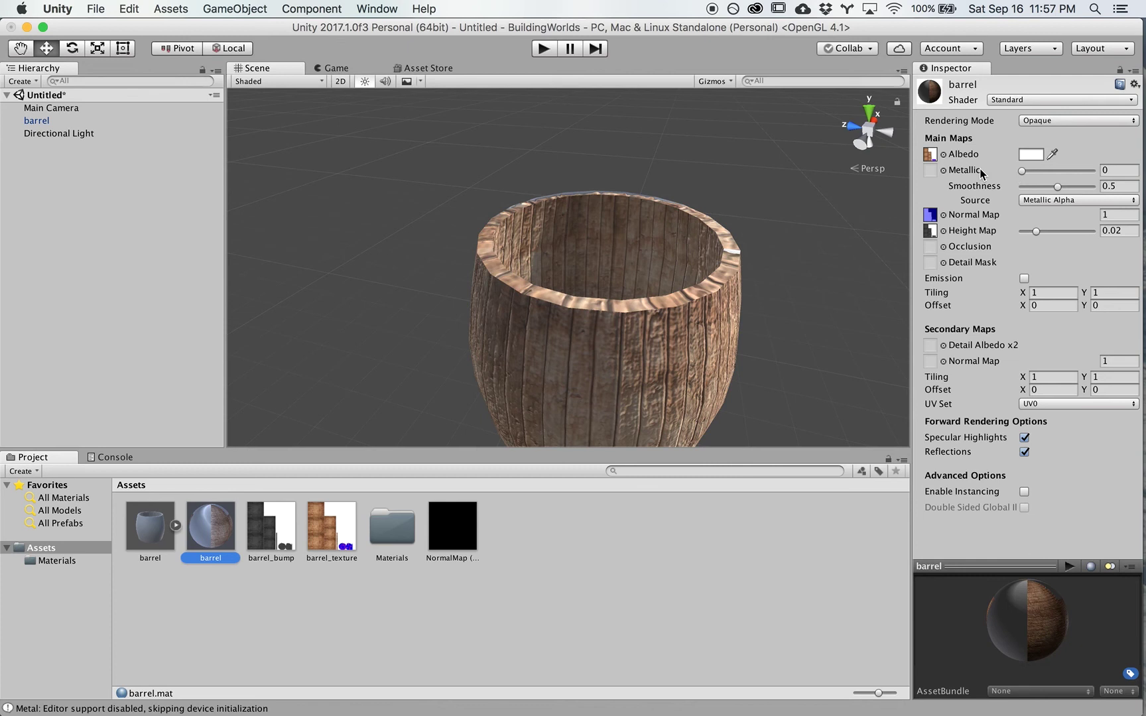
{"action": "left_click_drag", "start_coordinate": [686, 300], "coordinate": [587, 308], "text": "alt"}
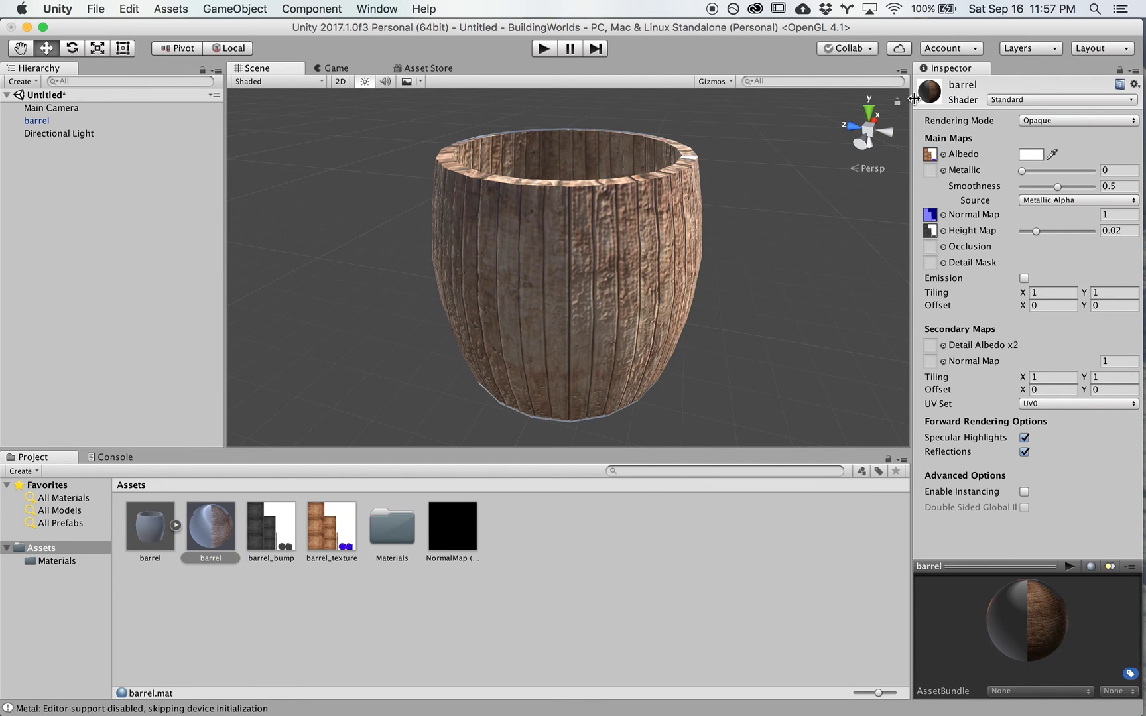
{"action": "left_click_drag", "start_coordinate": [732, 251], "coordinate": [648, 239], "text": "alt"}
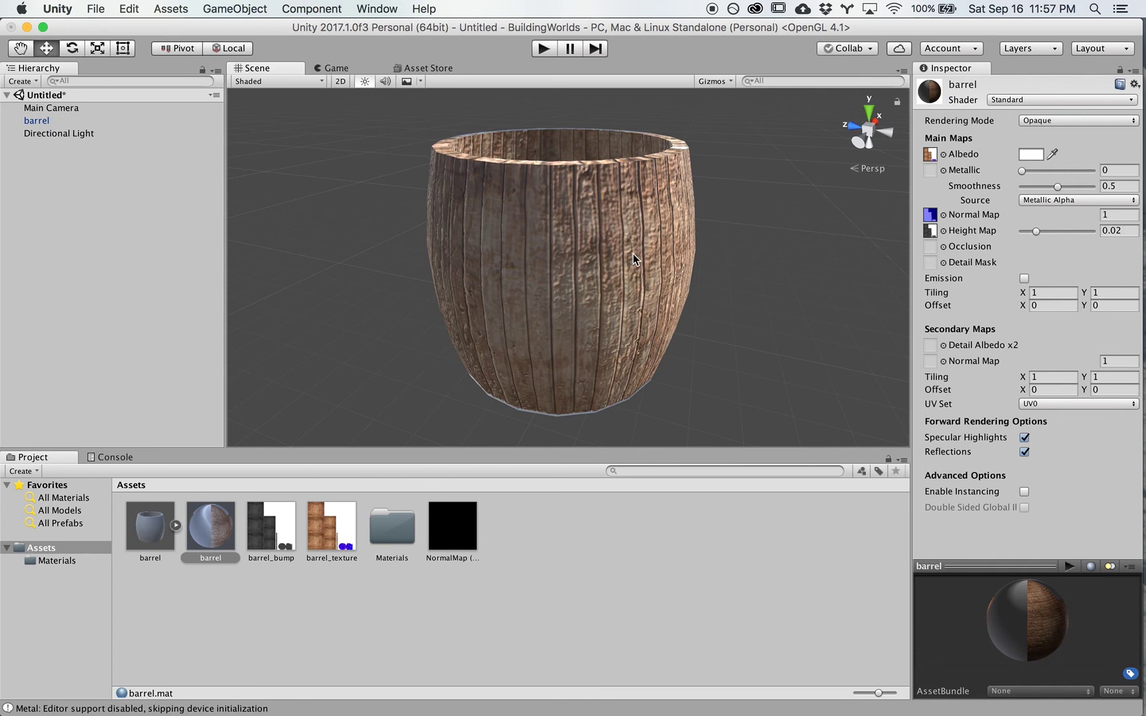
{"action": "left_click_drag", "start_coordinate": [633, 259], "coordinate": [596, 274], "text": "alt"}
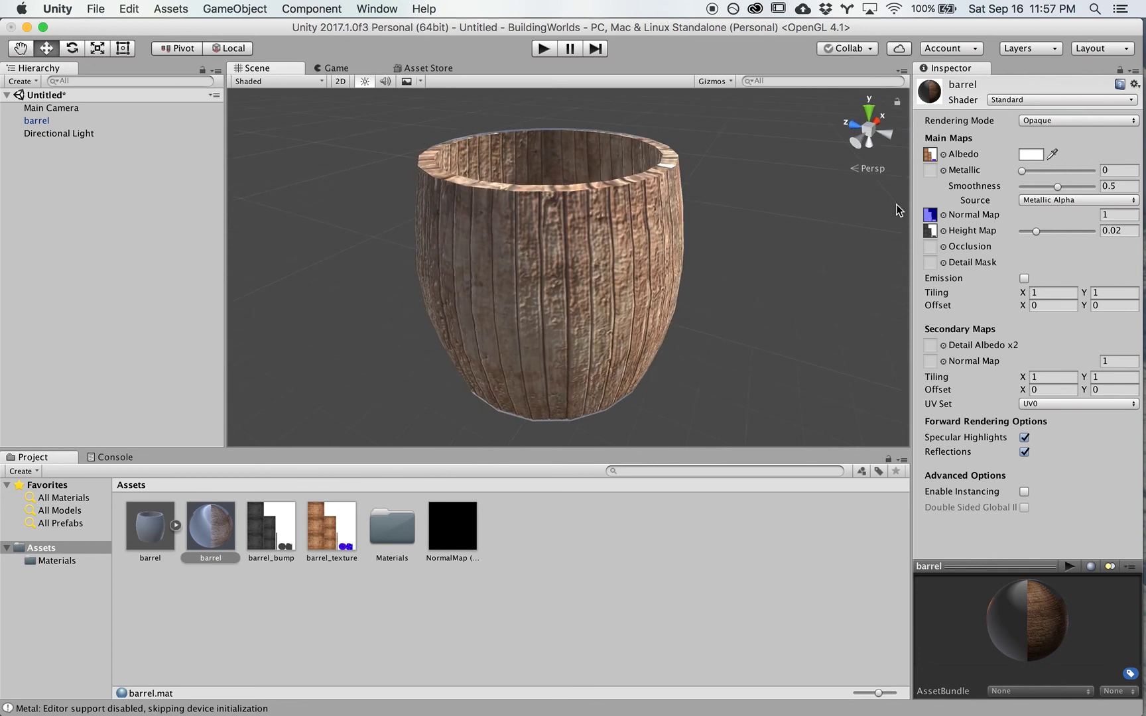
{"action": "left_click", "coordinate": [1021, 171]}
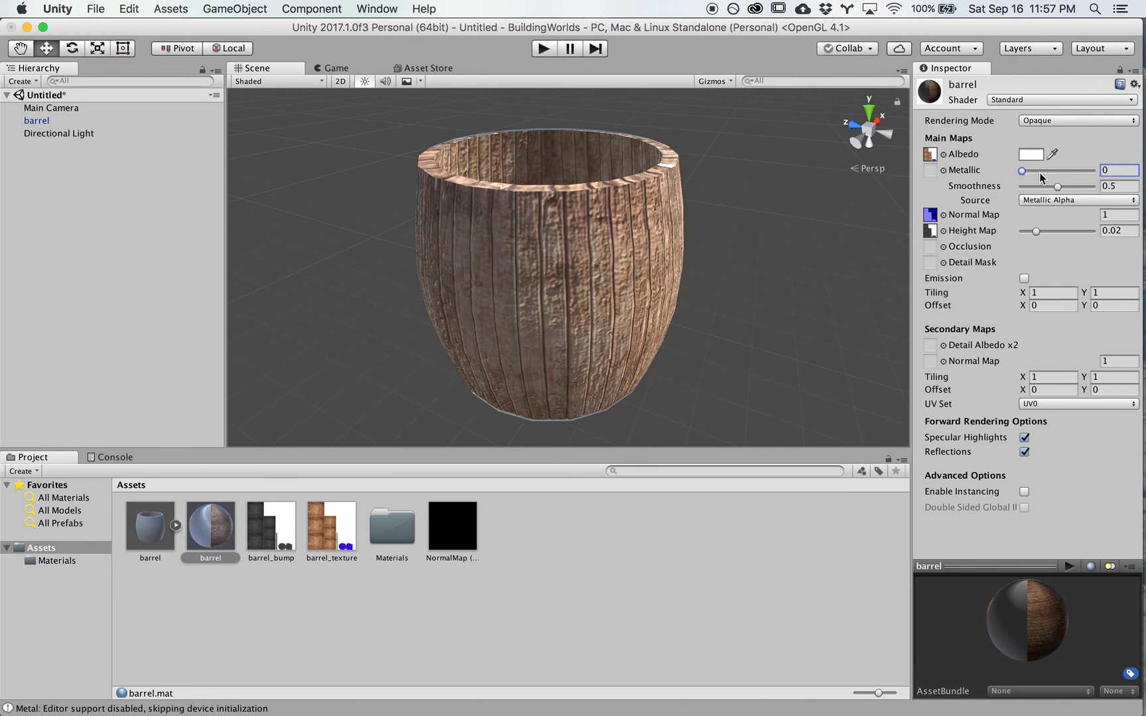
{"action": "mouse_move", "coordinate": [1023, 176]}
{"action": "left_mouse_down"}
{"action": "mouse_move", "coordinate": [1087, 175]}
{"action": "mouse_move", "coordinate": [998, 187]}
{"action": "mouse_move", "coordinate": [1091, 174]}
{"action": "mouse_move", "coordinate": [1022, 177]}
{"action": "left_mouse_up"}
{"action": "left_click_drag", "start_coordinate": [1057, 188], "coordinate": [1014, 189]}
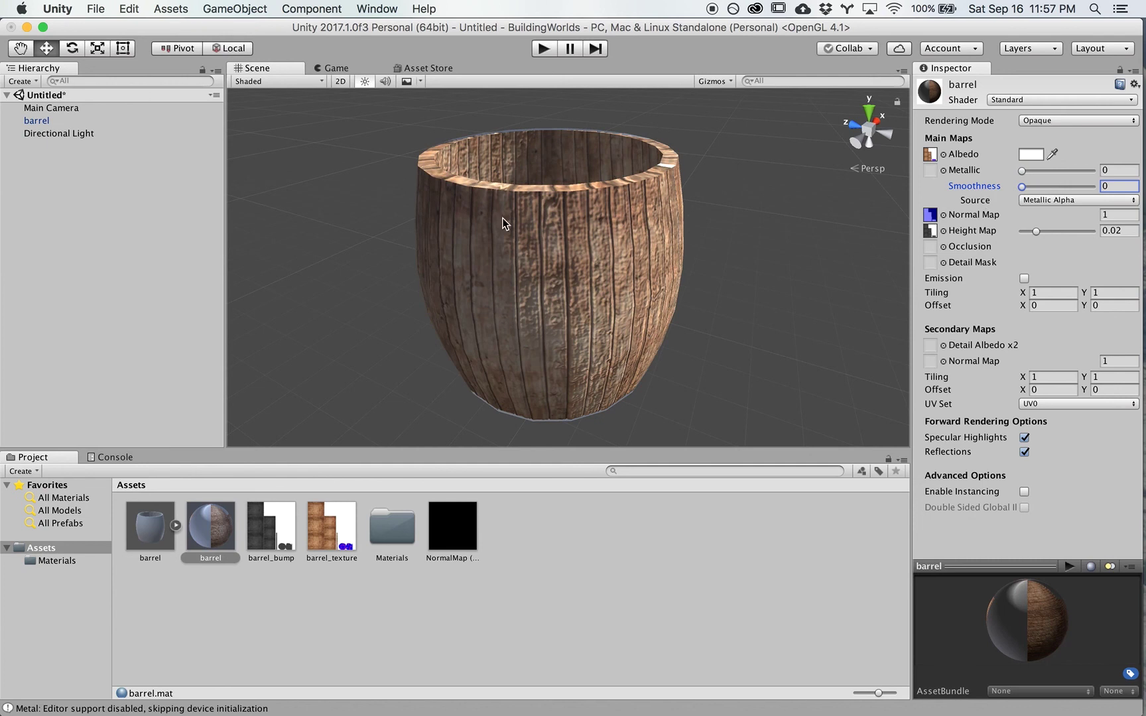
Step: Experiment with the barrel material's Albedo tint and settle on pink, hex FF7AFFFF
{"action": "left_click_drag", "start_coordinate": [537, 243], "coordinate": [509, 297], "text": "alt"}
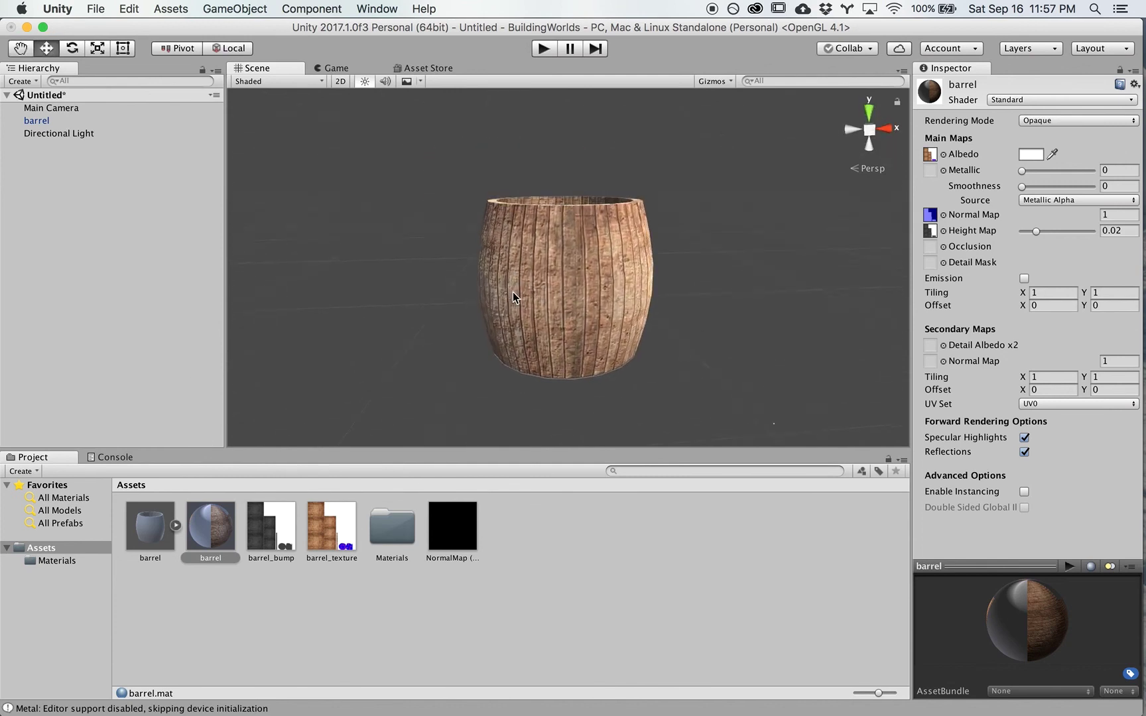
{"action": "left_click_drag", "start_coordinate": [629, 289], "coordinate": [627, 319], "text": "alt"}
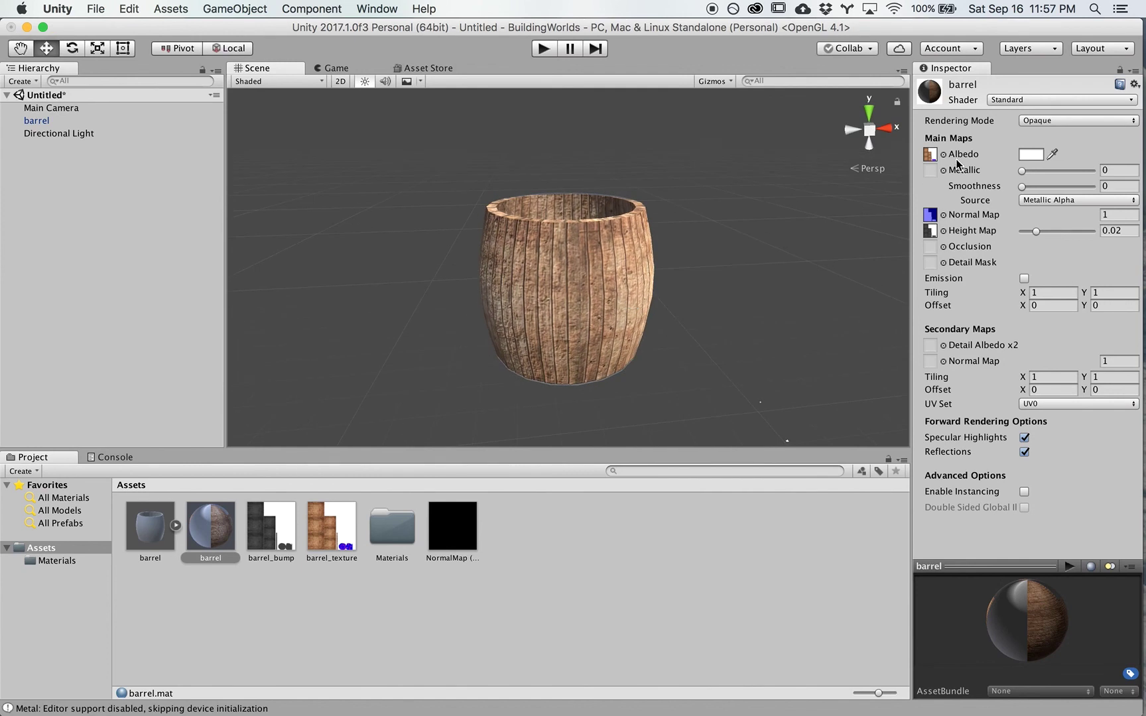
{"action": "left_click", "coordinate": [1032, 155]}
{"action": "left_click_drag", "start_coordinate": [28, 87], "coordinate": [83, 78]}
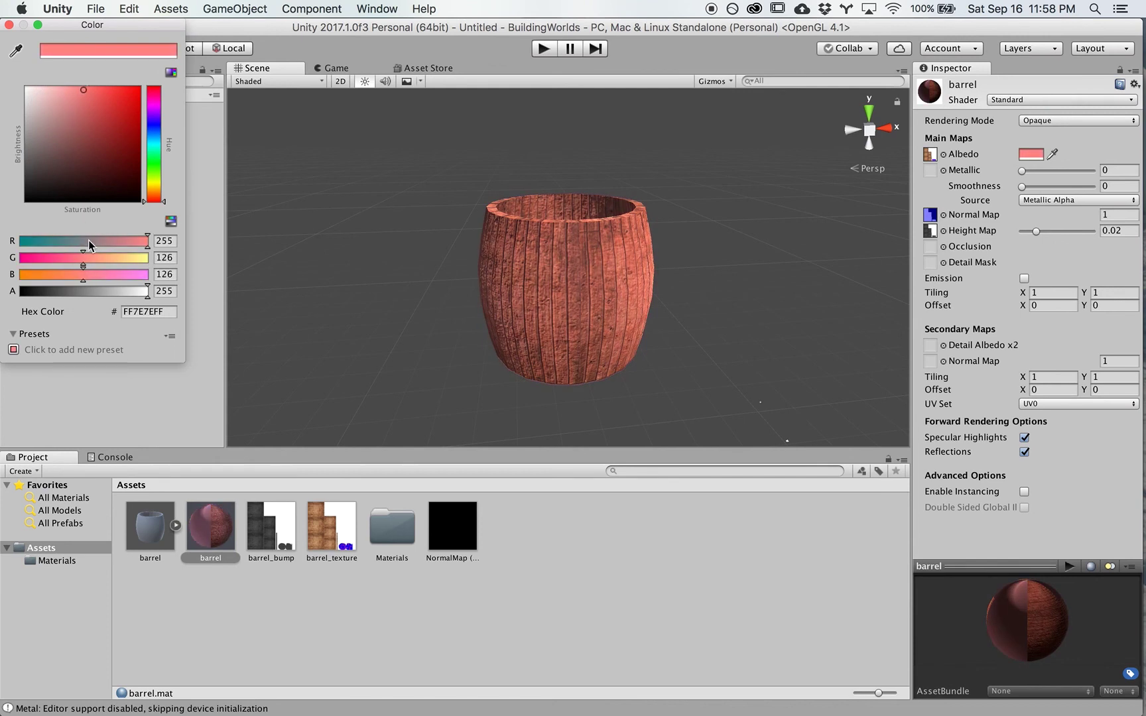
{"action": "left_click_drag", "start_coordinate": [90, 245], "coordinate": [145, 259]}
{"action": "left_click_drag", "start_coordinate": [106, 97], "coordinate": [0, 41]}
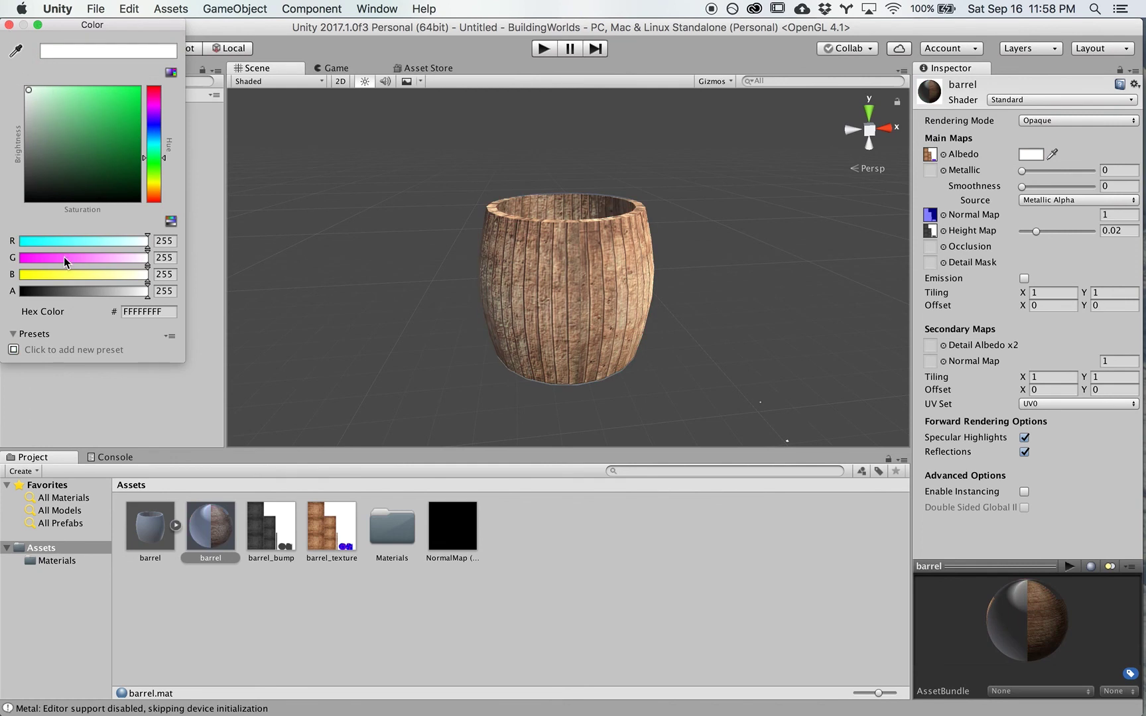
{"action": "left_click_drag", "start_coordinate": [64, 256], "coordinate": [81, 259]}
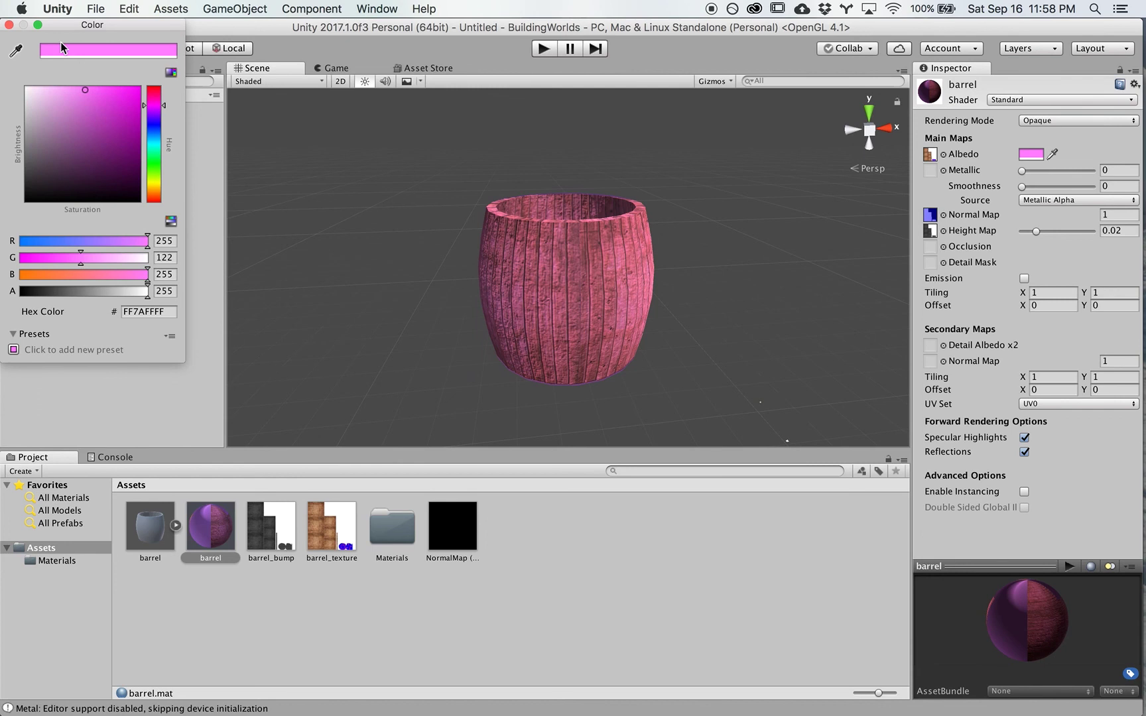
{"action": "left_click", "coordinate": [9, 25]}
{"action": "left_click_drag", "start_coordinate": [567, 310], "coordinate": [544, 284], "text": "alt"}
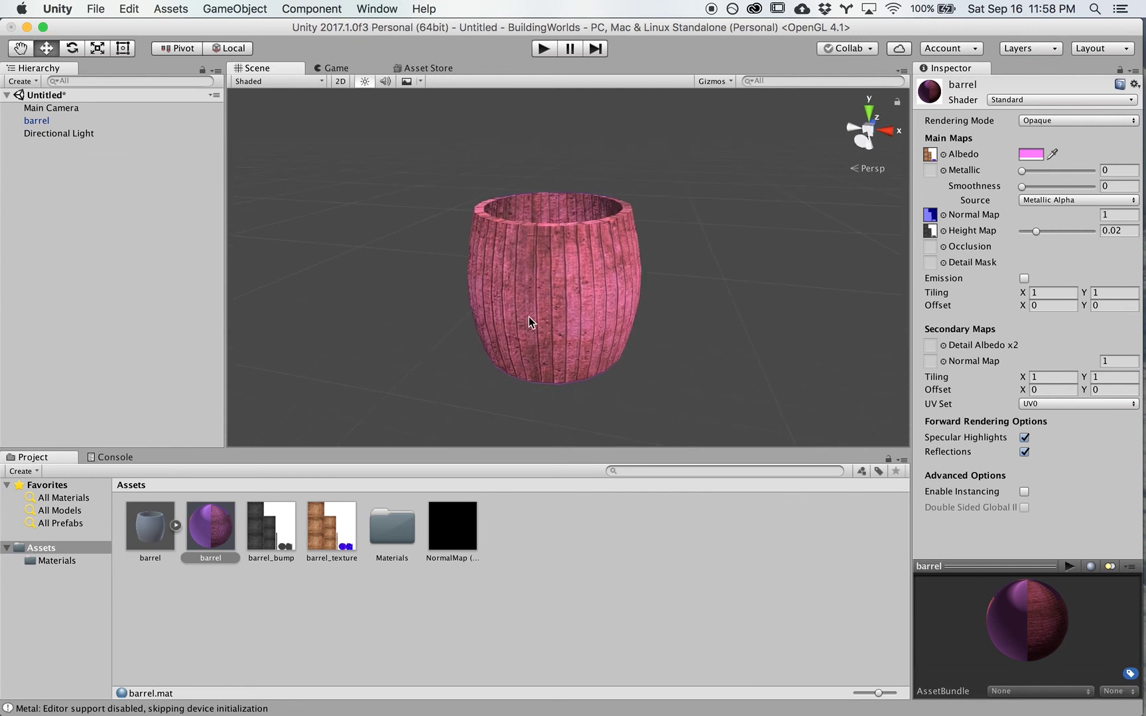